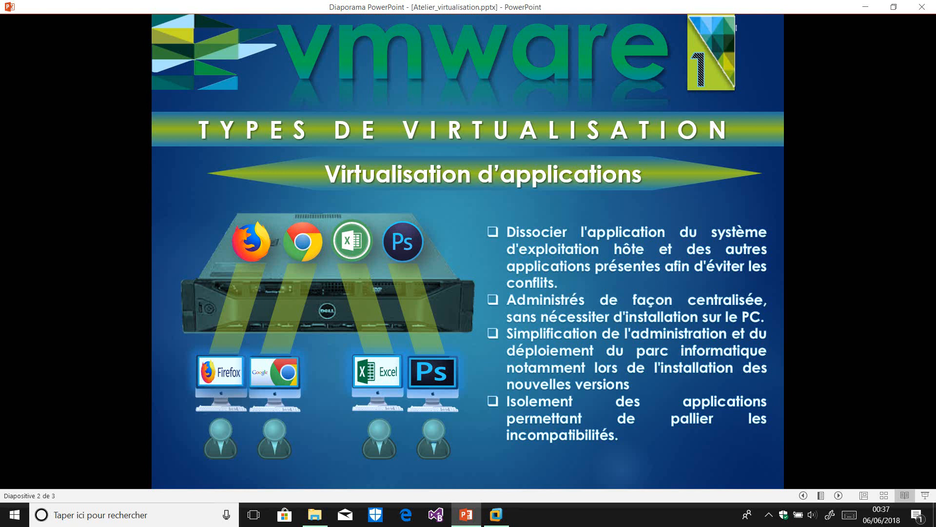
Advance the slideshow to slide 3, showing servers ESXI01 and ESXI02 with four network cards each
{"action": "key", "text": "Right"}
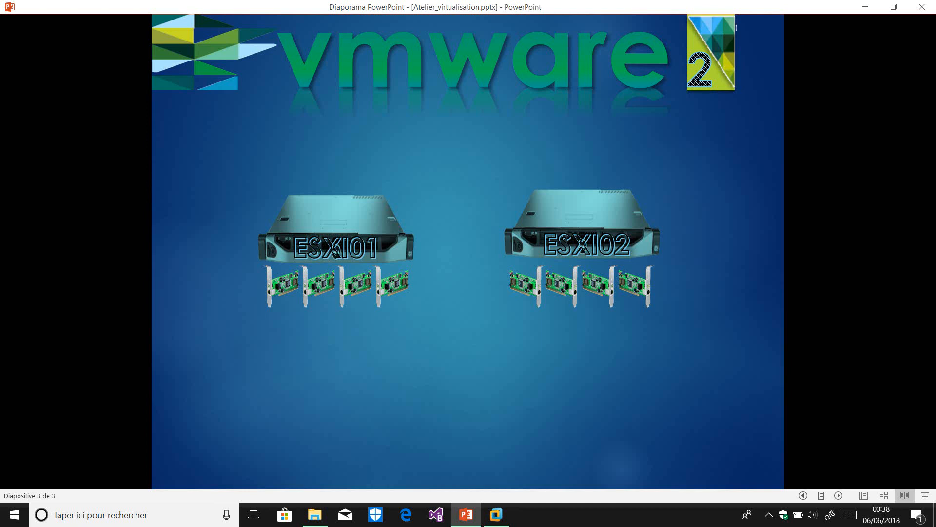
Play the animations for the Vmnic labels, the switch, and the yellow cable from ESXI01's Vmnic 3
{"action": "key", "text": "Right"}
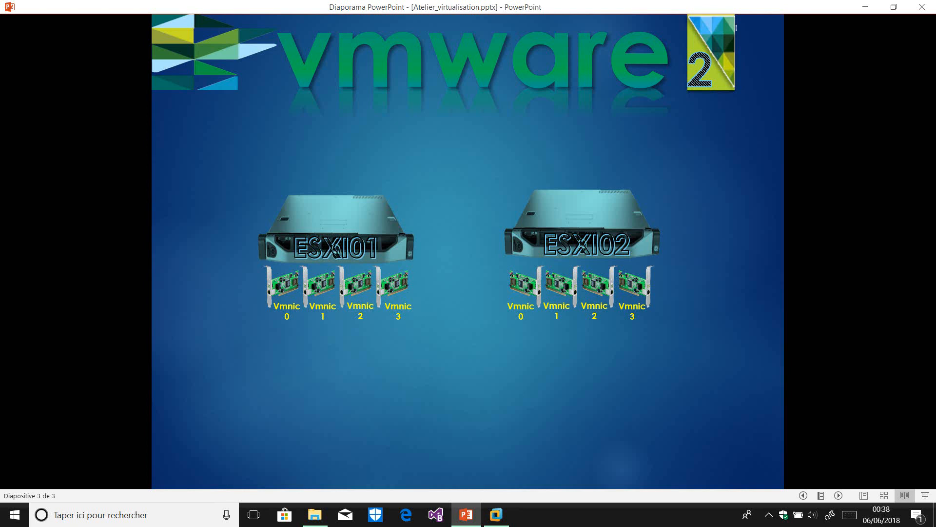
{"action": "key", "text": "Right"}
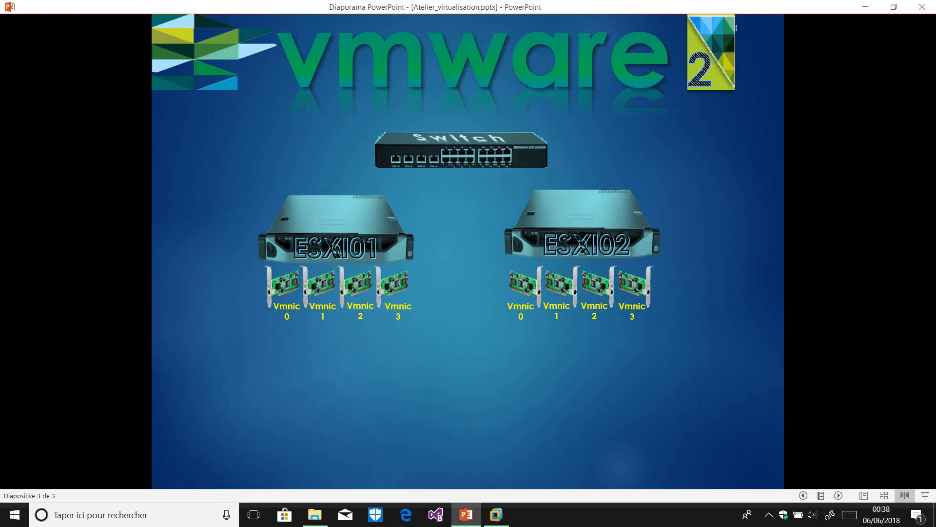
{"action": "key", "text": "Right"}
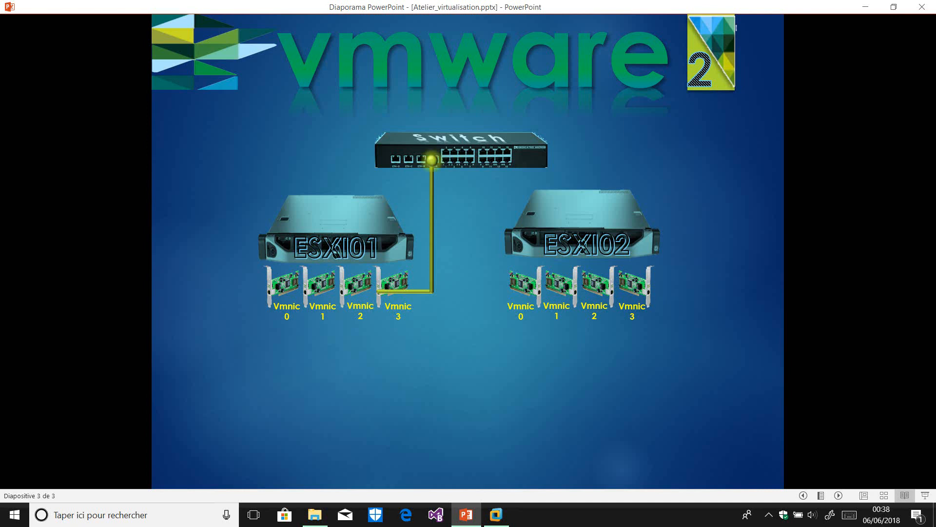
Play the next cabling animation, from ESXI01's Vmnic 2 to the switch
{"action": "key", "text": "Right"}
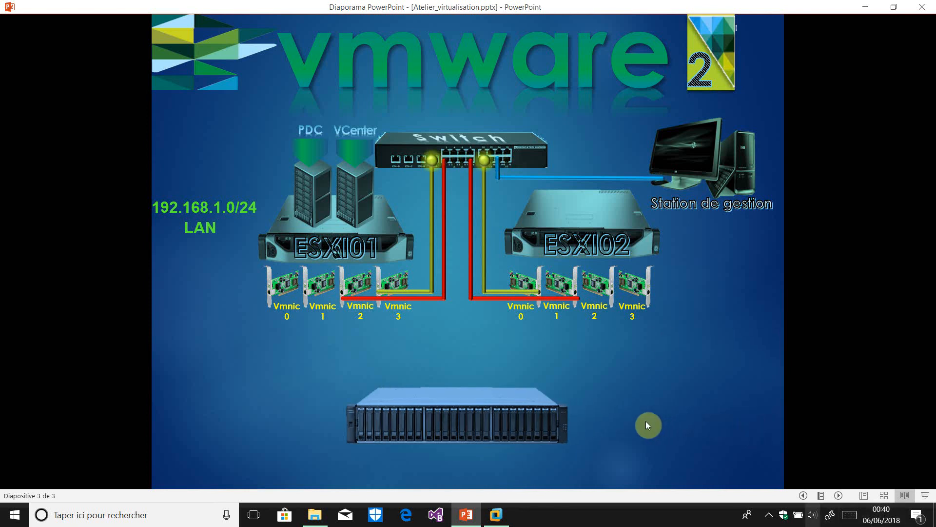
Show the hidden background app icons in the system tray
{"action": "left_click", "coordinate": [769, 516]}
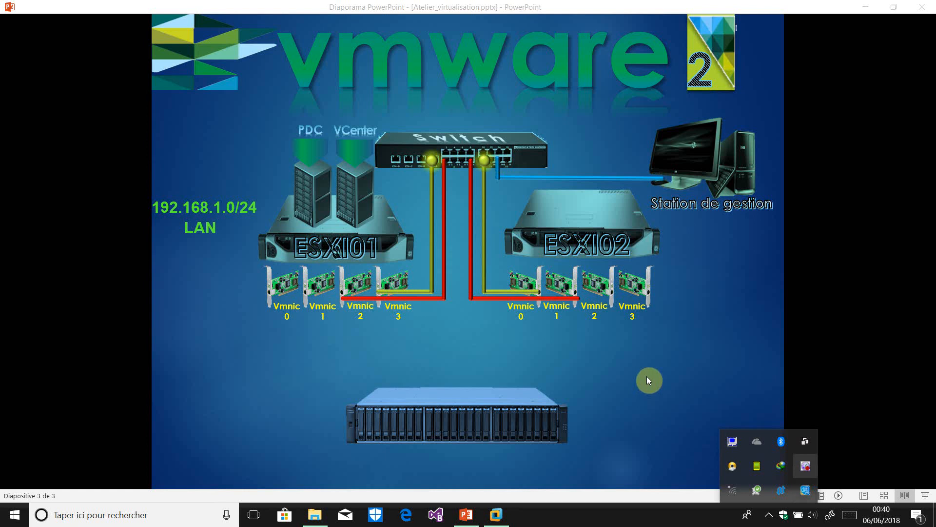
Pause the BB FlashBack screen recording and return focus to the slideshow
{"action": "right_click", "coordinate": [806, 467]}
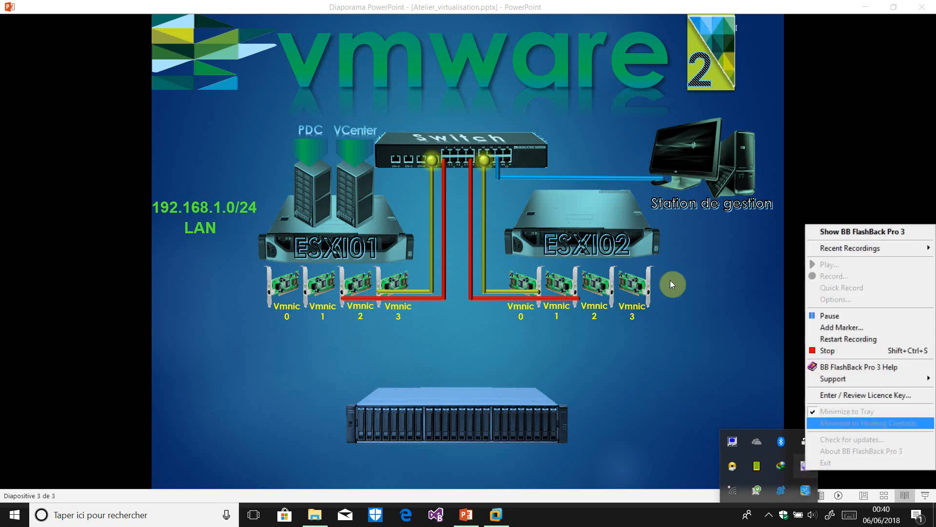
{"action": "left_click", "coordinate": [829, 315]}
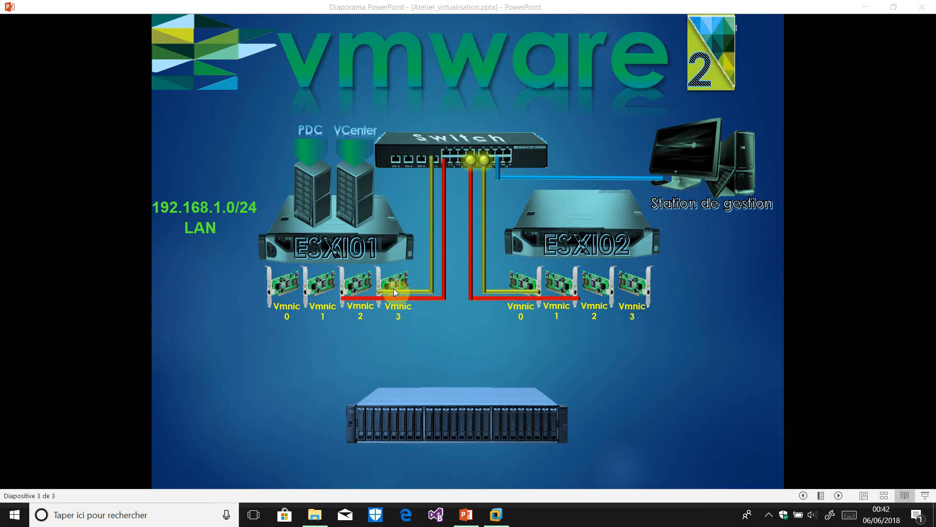
{"action": "left_click", "coordinate": [490, 360]}
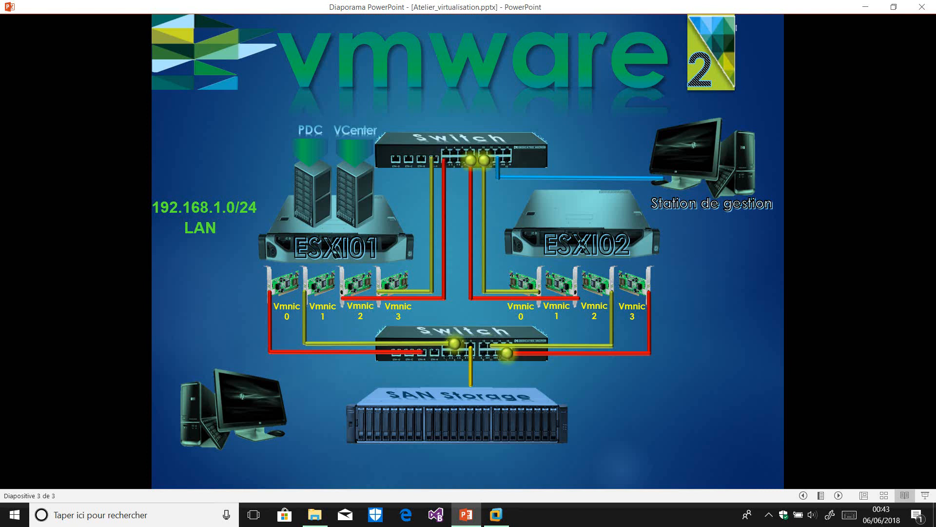
Show the Station de gestion label and its cable to the lower switch
{"action": "key", "text": "Right"}
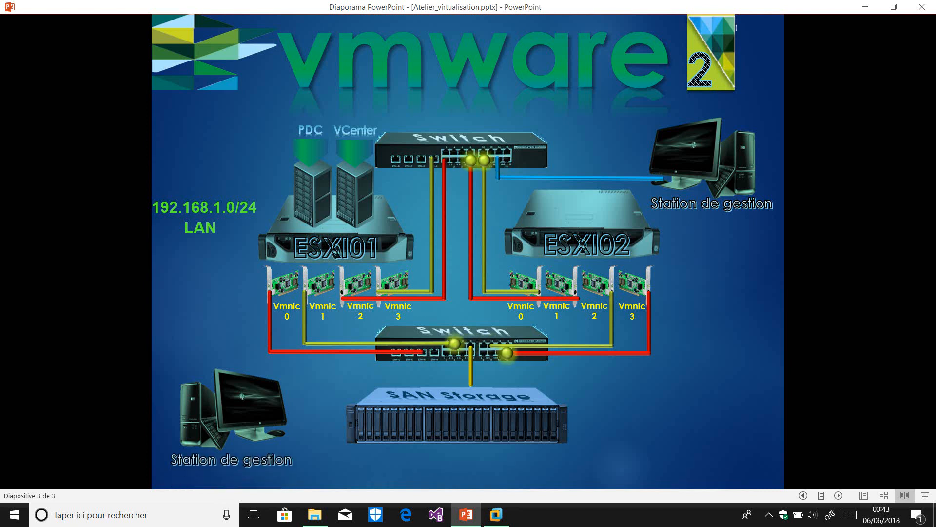
{"action": "key", "text": "Right"}
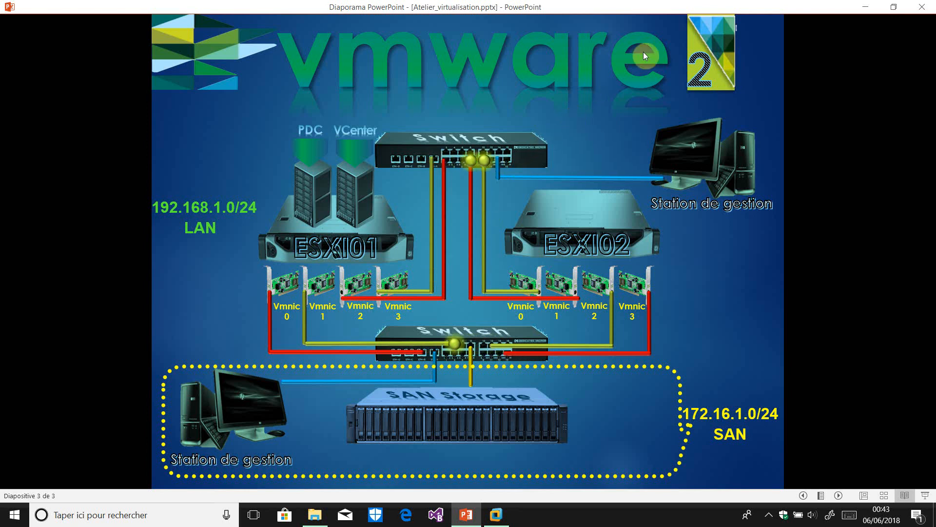
Minimize the slideshow, bring up VMware Workstation, and start a new virtual machine from the File menu
{"action": "left_click", "coordinate": [865, 7]}
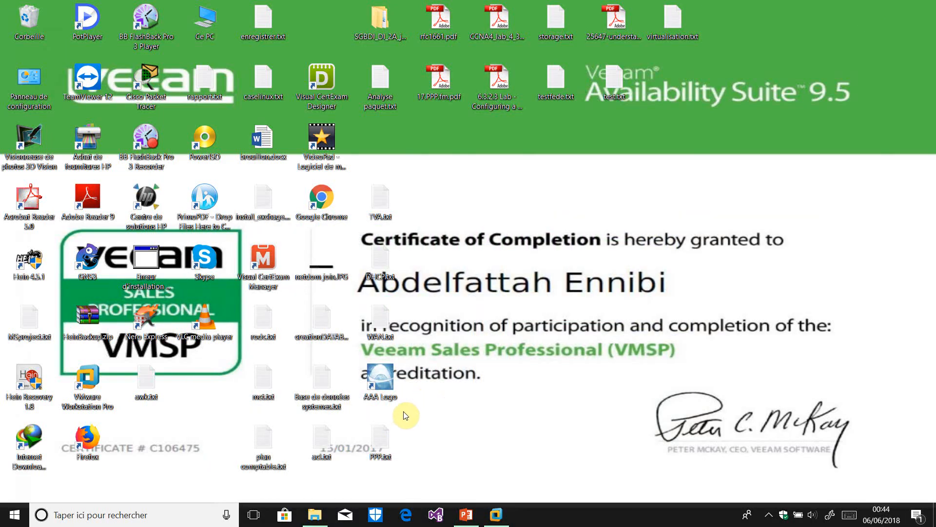
{"action": "mouse_move", "coordinate": [496, 513]}
{"action": "left_click", "coordinate": [502, 458]}
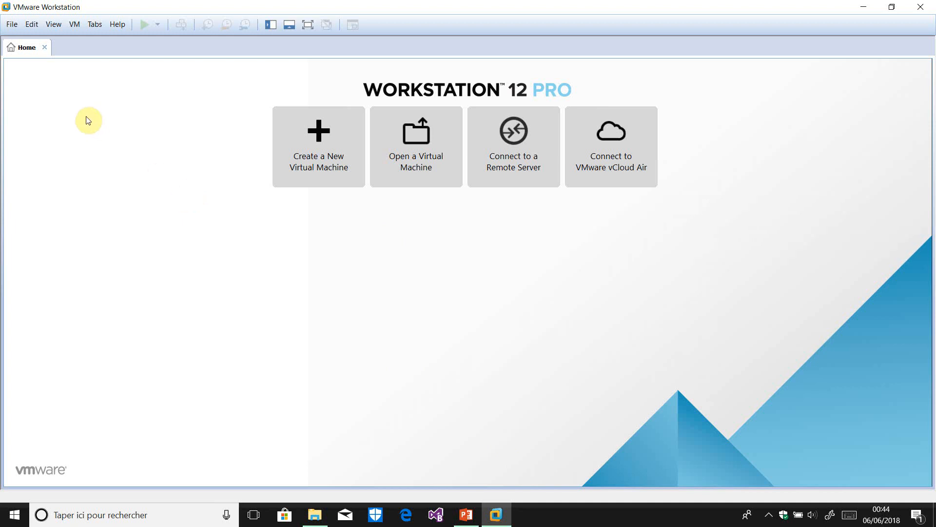
{"action": "left_click", "coordinate": [13, 24]}
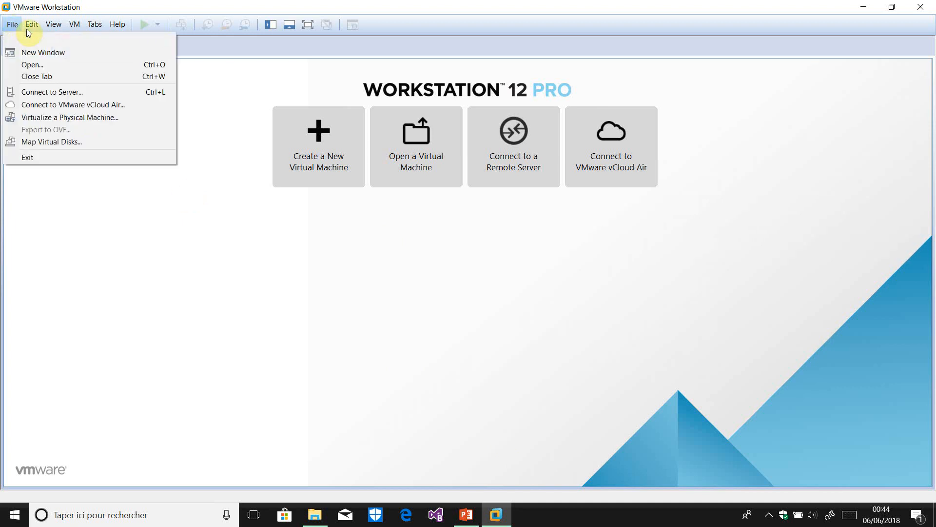
{"action": "left_click", "coordinate": [31, 38]}
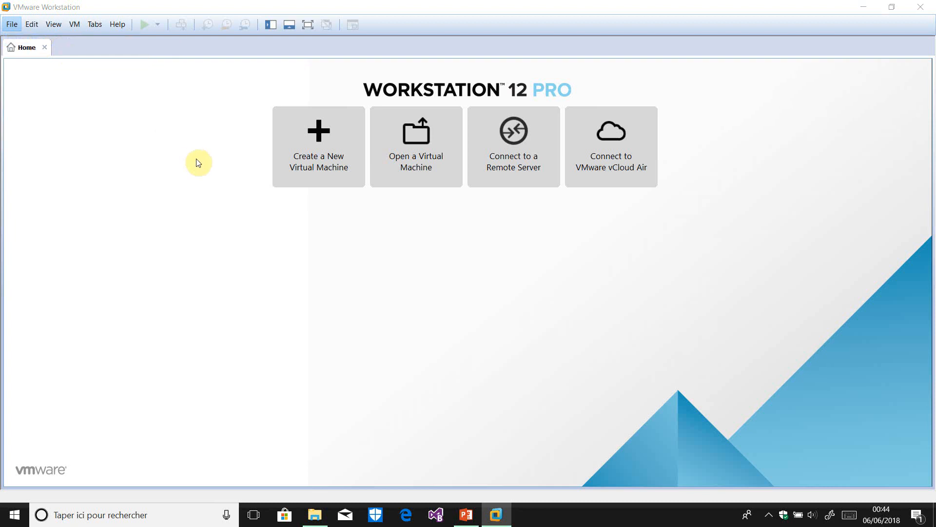
Choose the typical configuration and VMware ESXi 6 as guest, and name the VM ESXI01
{"action": "left_click", "coordinate": [528, 360]}
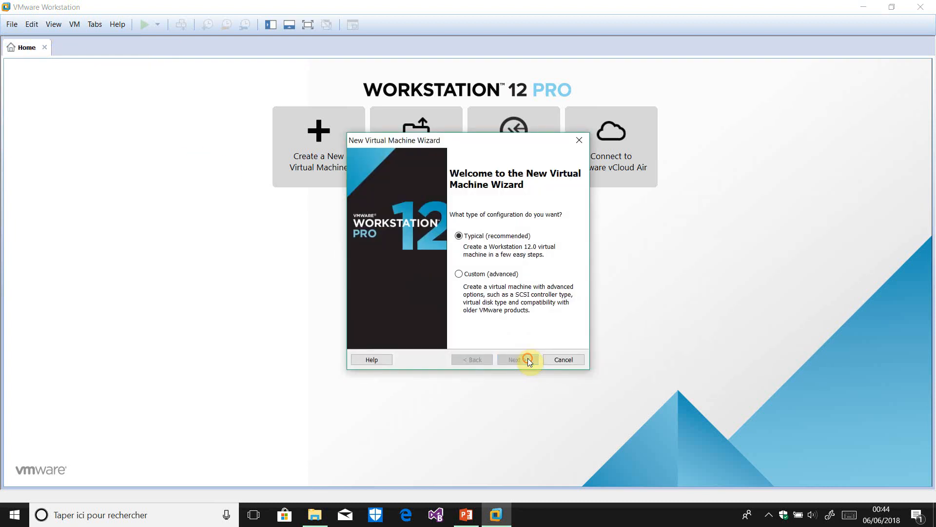
{"action": "left_click", "coordinate": [528, 360]}
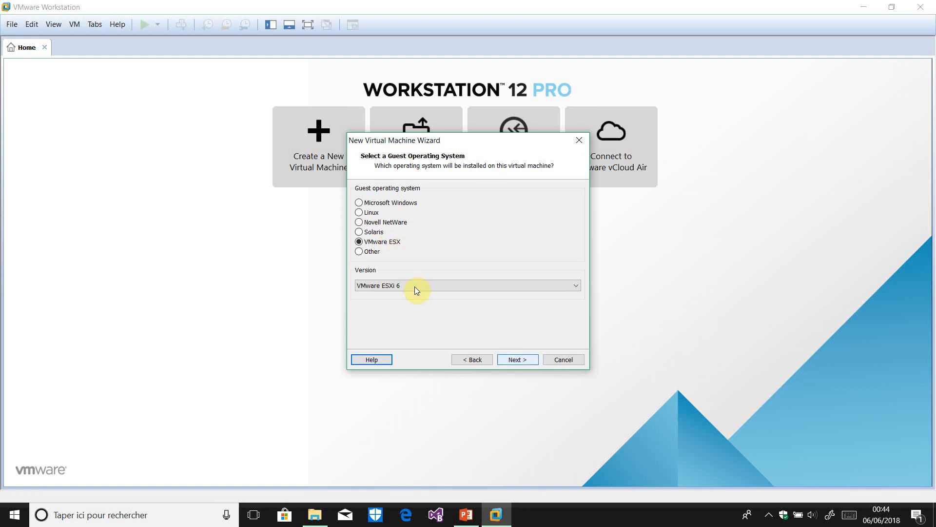
{"action": "left_click", "coordinate": [517, 360]}
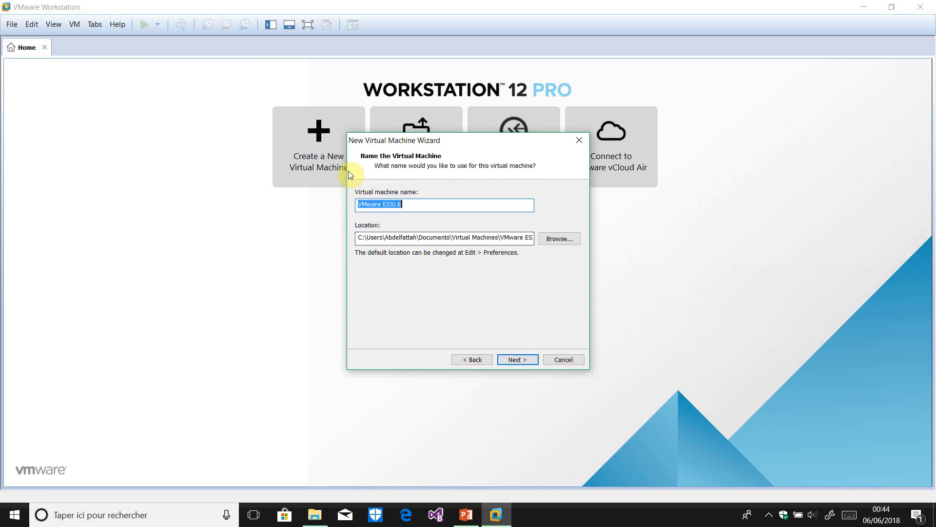
{"action": "type", "text": "ESXI"}
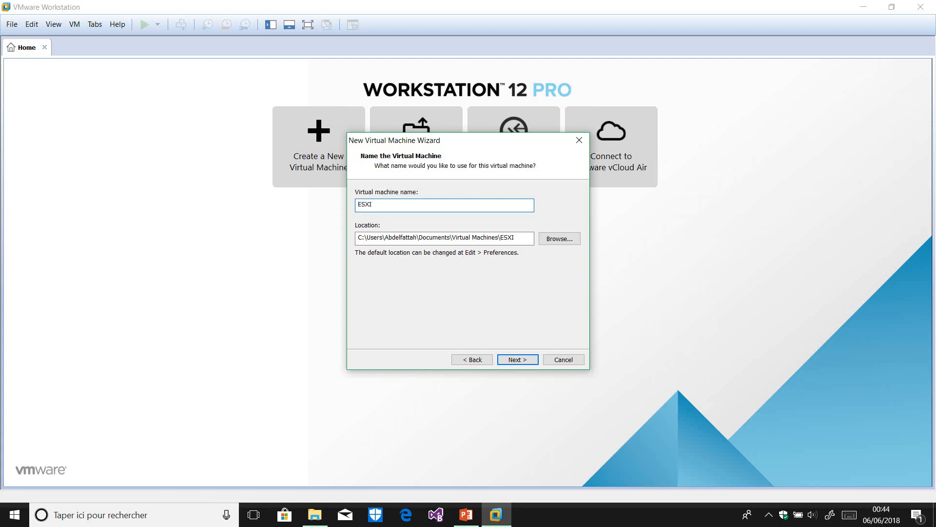
{"action": "type", "text": "01"}
Set the VM location to a new ESXI01 folder on drive H:
{"action": "left_click", "coordinate": [562, 237]}
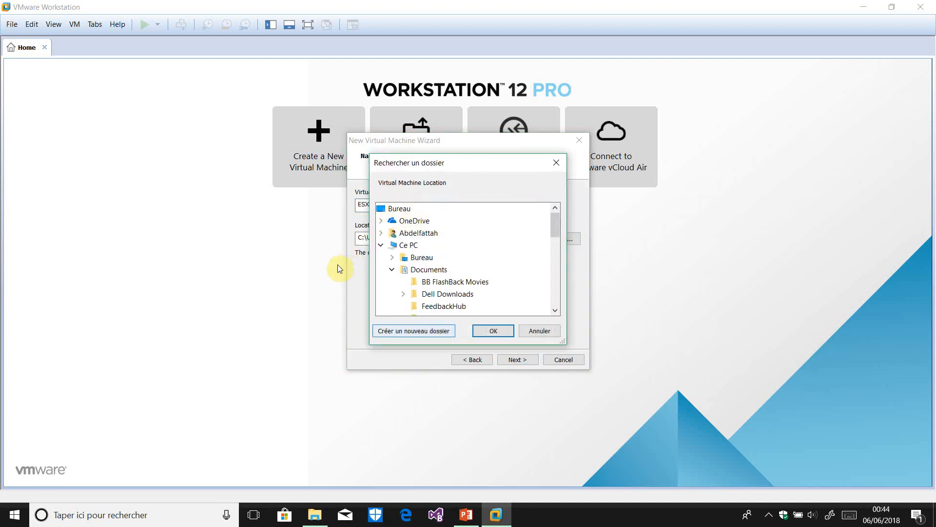
{"action": "left_click", "coordinate": [422, 330]}
{"action": "left_click", "coordinate": [548, 332]}
{"action": "left_click", "coordinate": [559, 239]}
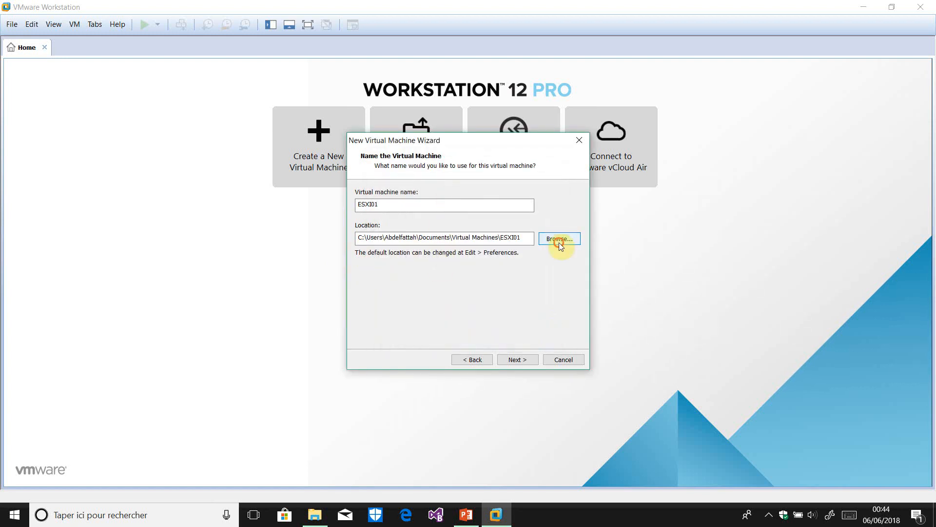
{"action": "scroll", "coordinate": [446, 231], "scroll_direction": "down", "scroll_amount": 1}
{"action": "scroll", "coordinate": [446, 231], "scroll_direction": "down", "scroll_amount": 1}
{"action": "left_click", "coordinate": [451, 282]}
{"action": "left_click", "coordinate": [414, 330]}
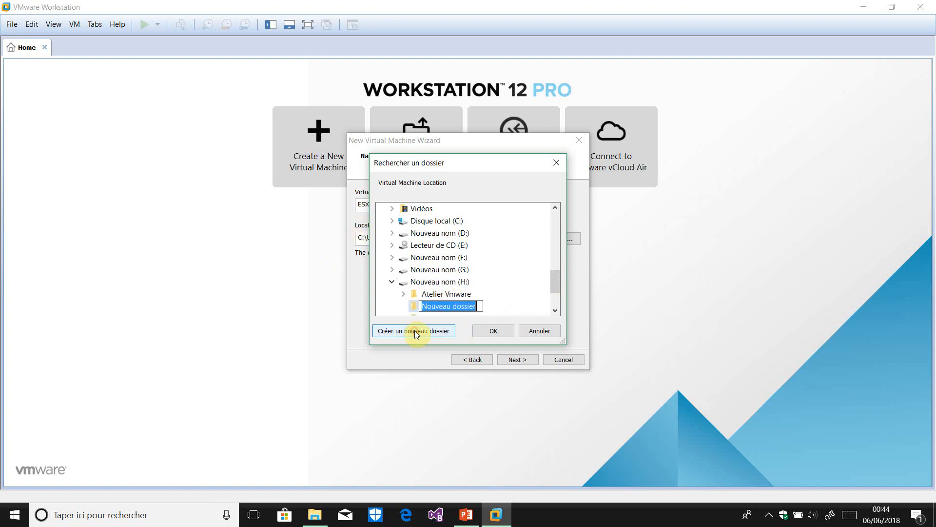
{"action": "type", "text": "ESXI01"}
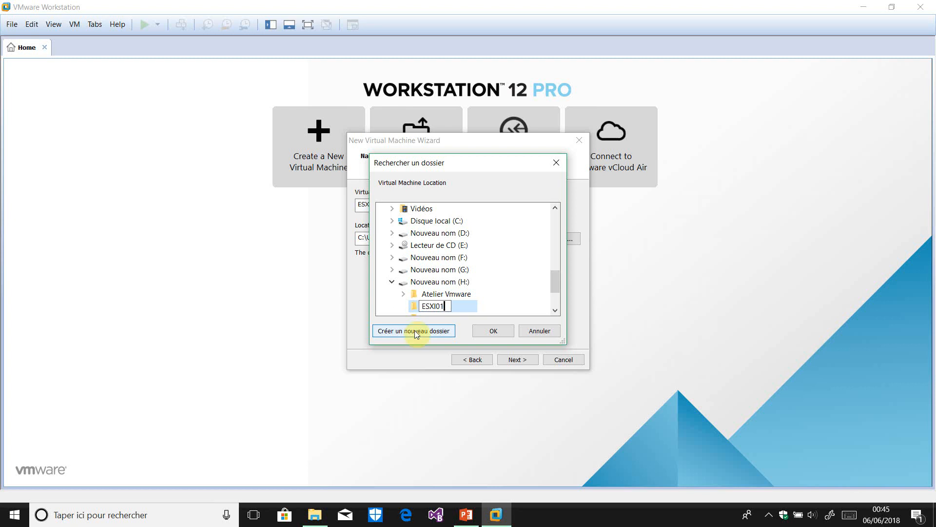
{"action": "left_click", "coordinate": [520, 273]}
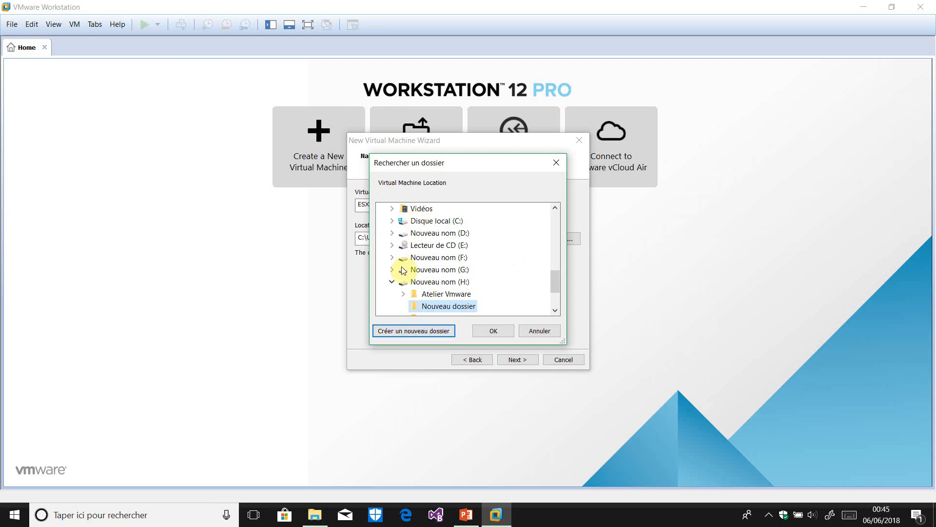
{"action": "left_click", "coordinate": [498, 331]}
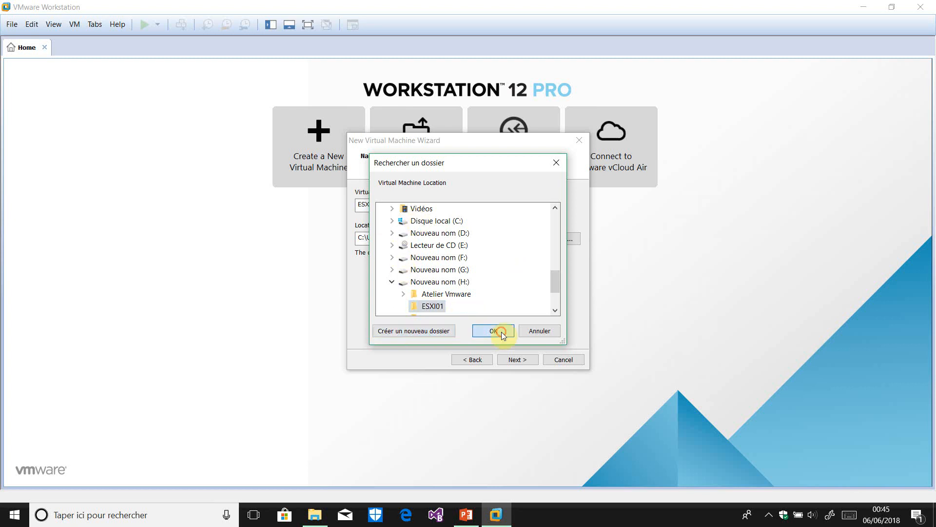
{"action": "left_click", "coordinate": [518, 360]}
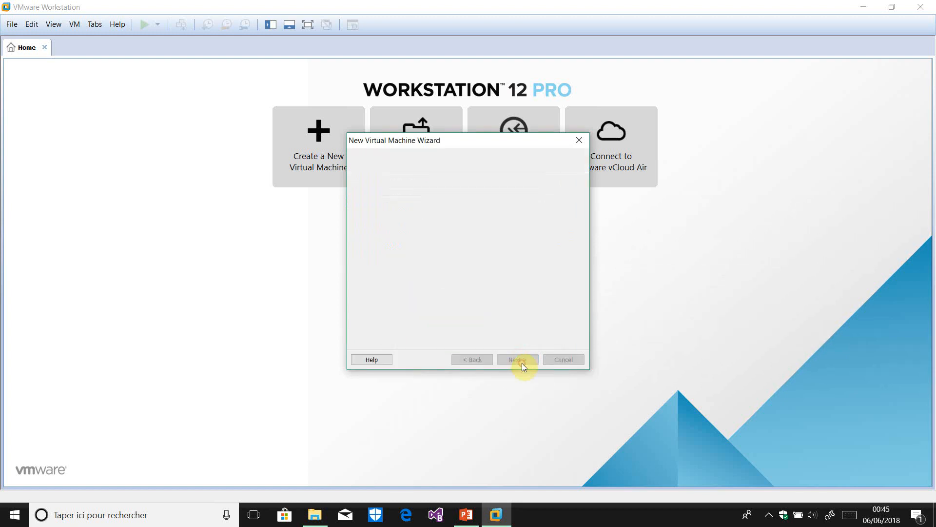
Set the maximum disk size to 80 GB, stored as a single file
{"action": "left_click_drag", "start_coordinate": [460, 218], "coordinate": [485, 217]}
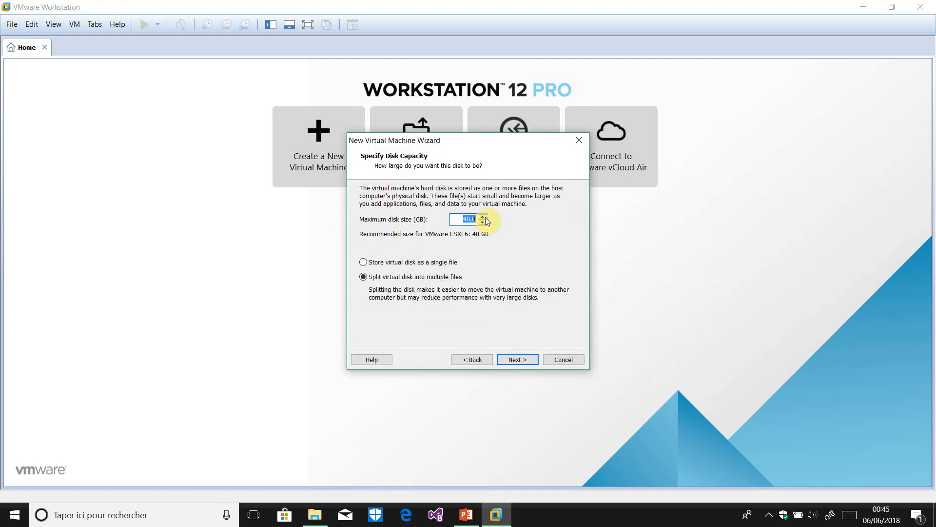
{"action": "type", "text": "8"}
{"action": "left_click", "coordinate": [420, 263]}
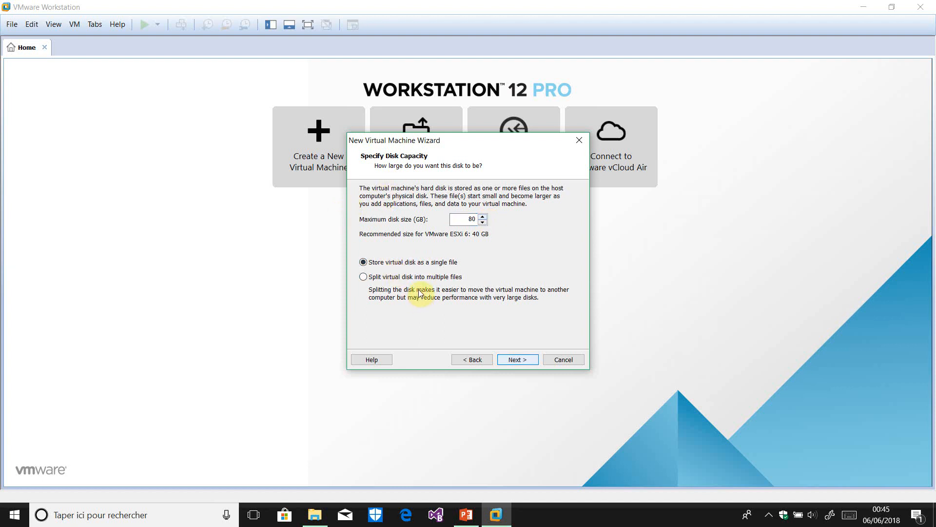
Finish the wizard to create the ESXI01 virtual machine
{"action": "left_click", "coordinate": [517, 359]}
{"action": "left_click", "coordinate": [524, 362]}
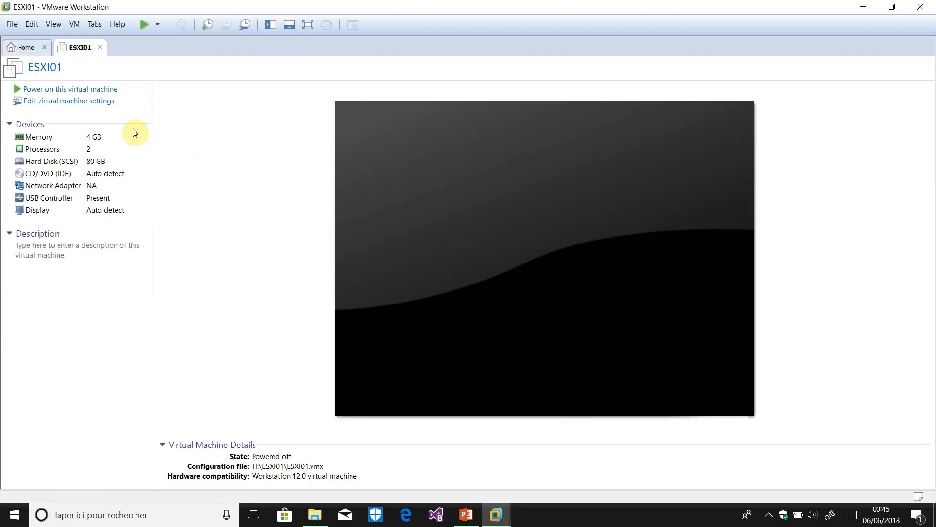
{"action": "left_click", "coordinate": [53, 138]}
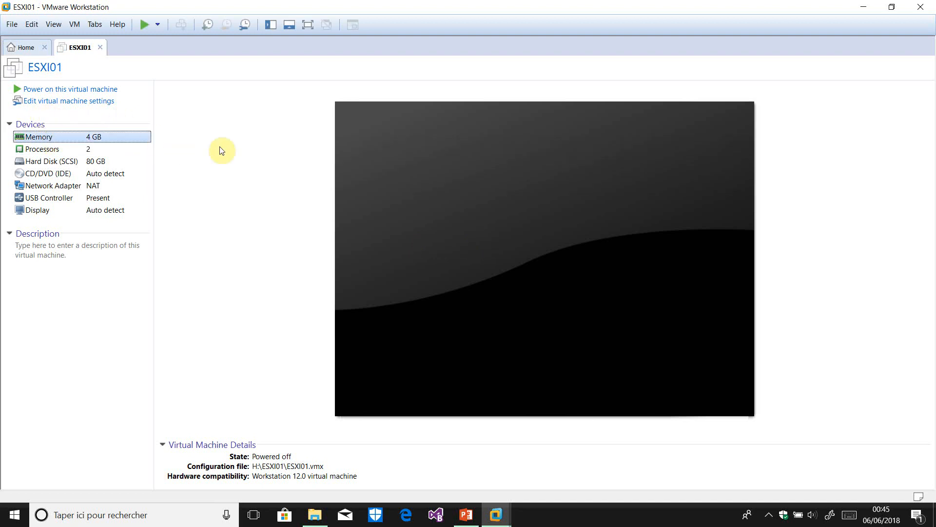
Raise ESXI01's memory from 4096 MB to 6144 MB in the VM settings
{"action": "key", "text": "ctrl+d"}
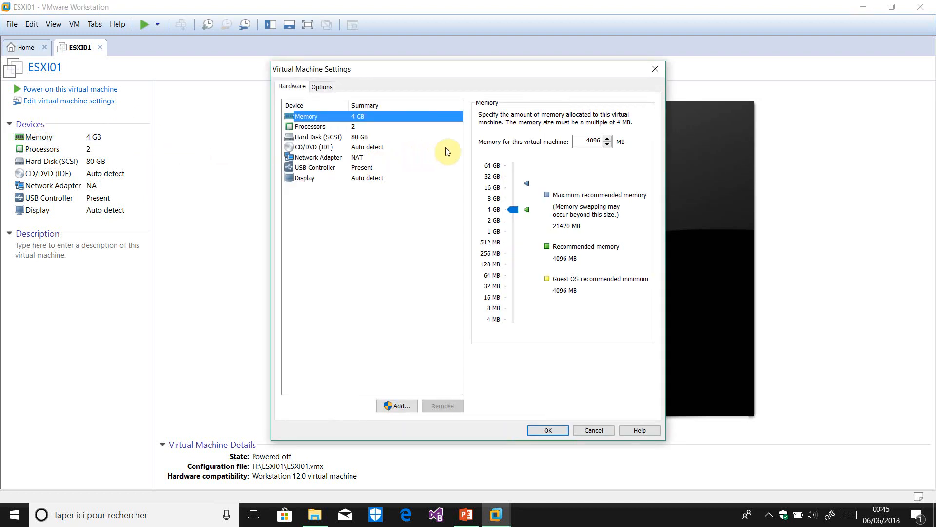
{"action": "double_click", "coordinate": [592, 141]}
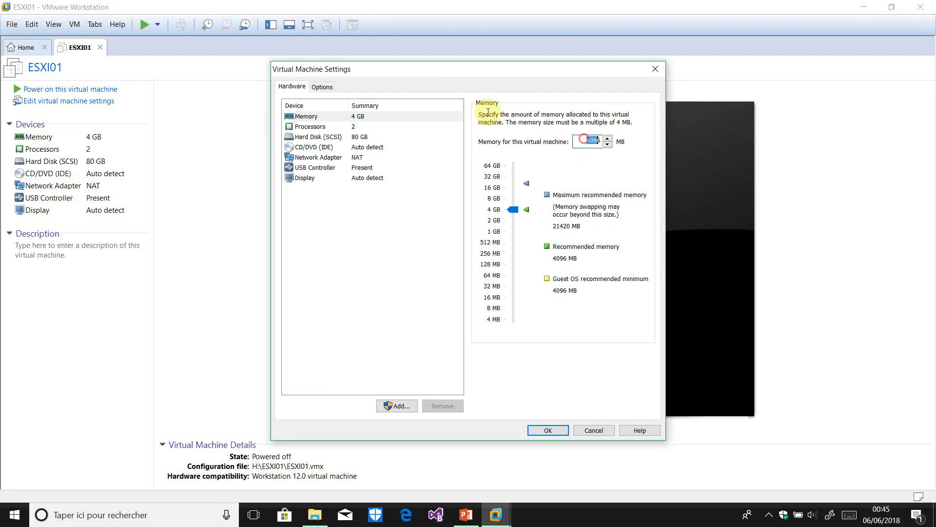
{"action": "type", "text": "6144"}
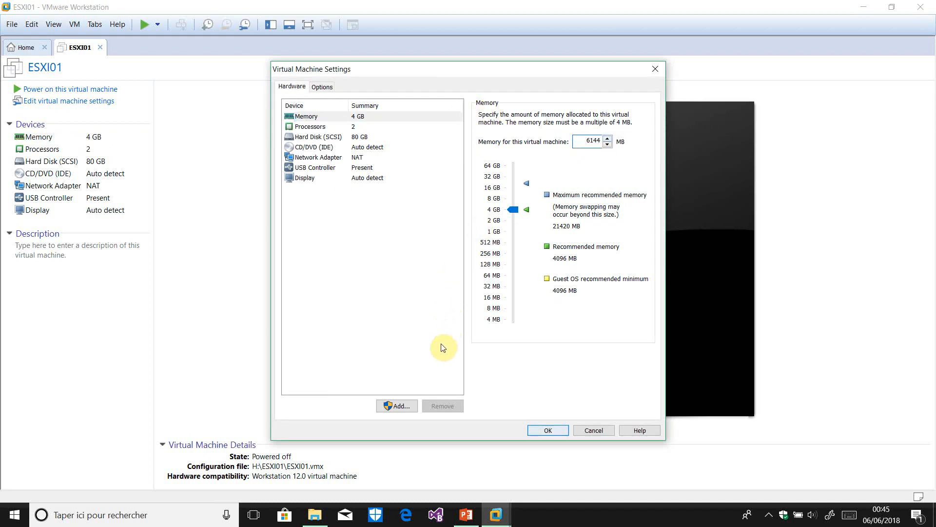
{"action": "left_click", "coordinate": [544, 430]}
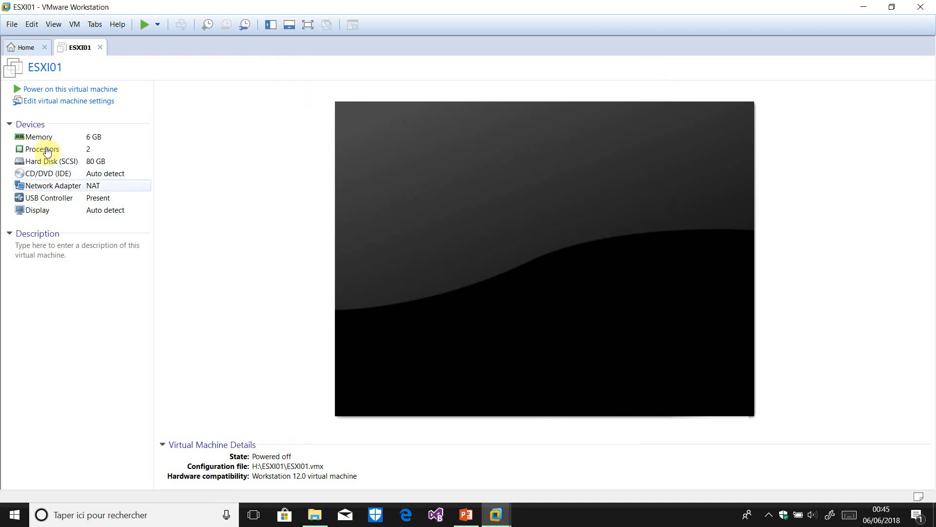
Switch ESXI01's network adapter to Bridged networking
{"action": "left_click", "coordinate": [53, 185]}
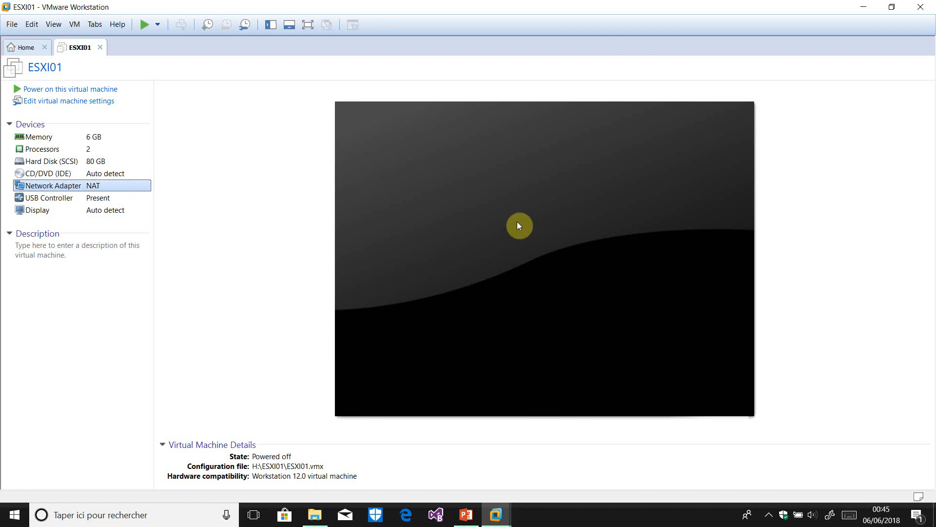
{"action": "key", "text": "ctrl+d"}
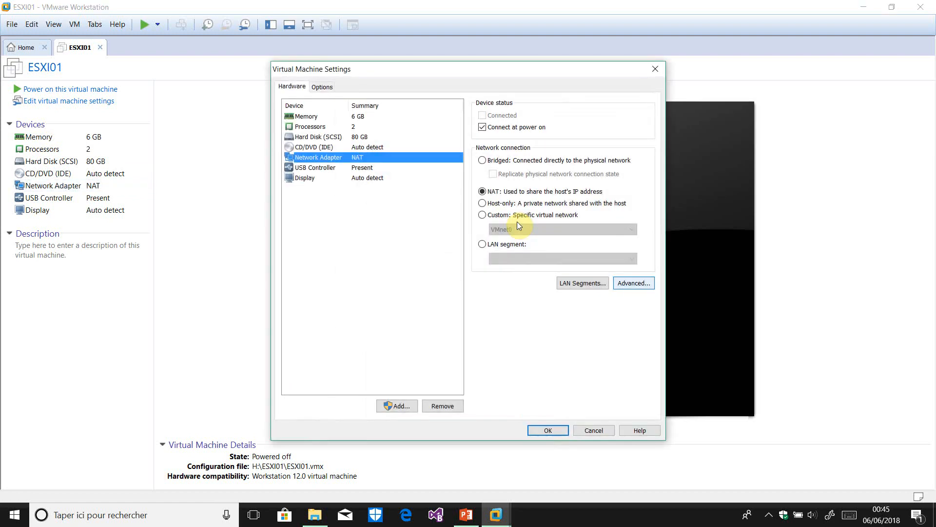
{"action": "key", "text": "alt+b"}
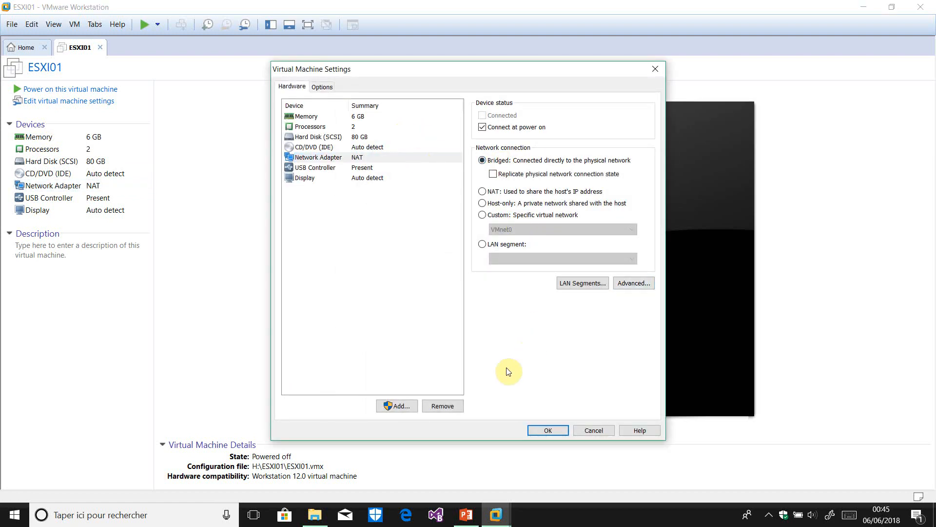
{"action": "left_click", "coordinate": [548, 430]}
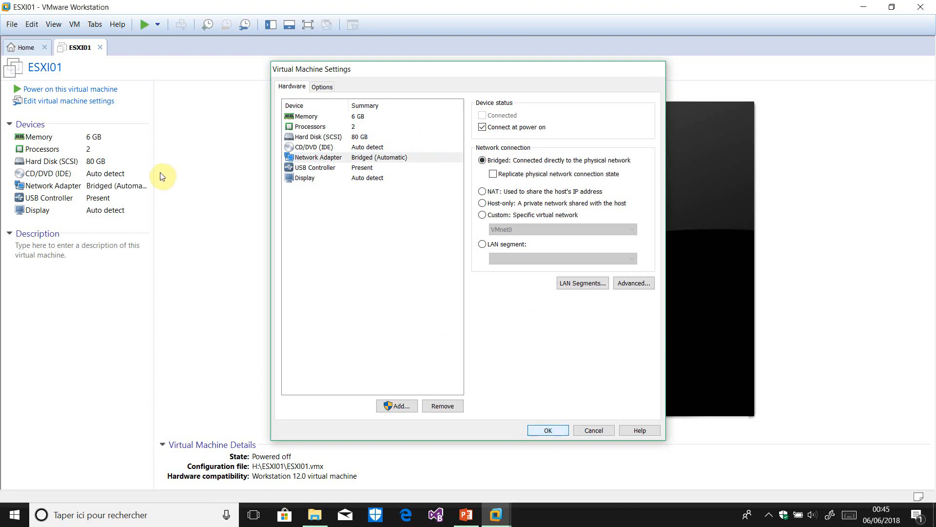
{"action": "left_click", "coordinate": [57, 173]}
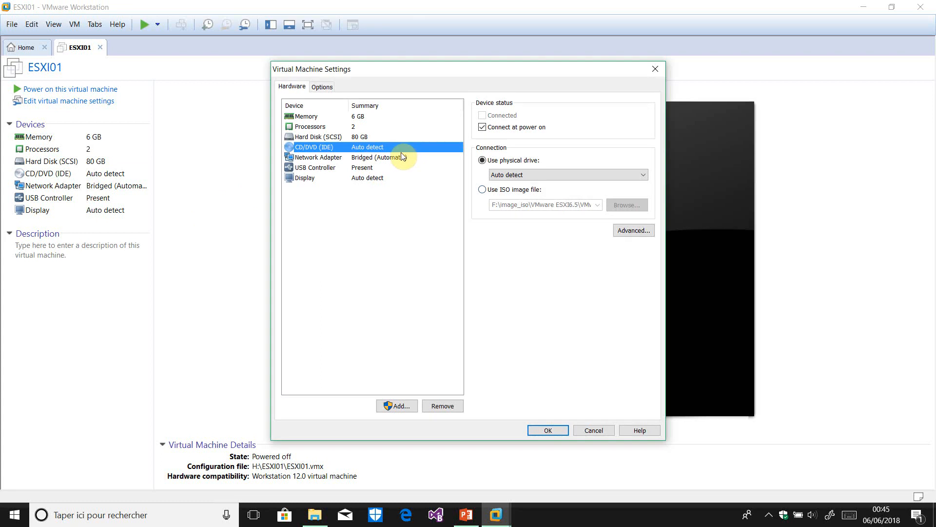
Point ESXI01's CD/DVD drive at VMware-VMvisor-Installer-6.5.0-4564106.x86_64.iso and save the settings
{"action": "left_click", "coordinate": [482, 189]}
{"action": "left_click", "coordinate": [623, 205]}
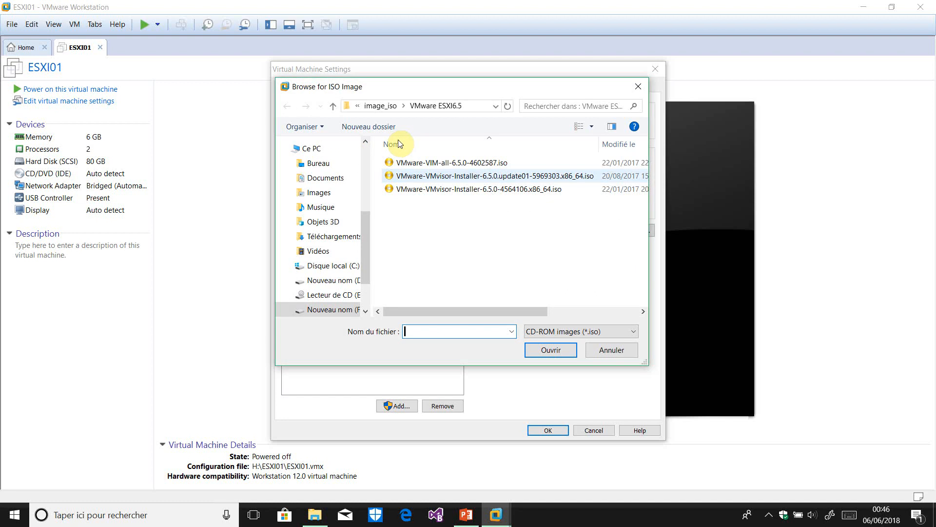
{"action": "left_click", "coordinate": [462, 192]}
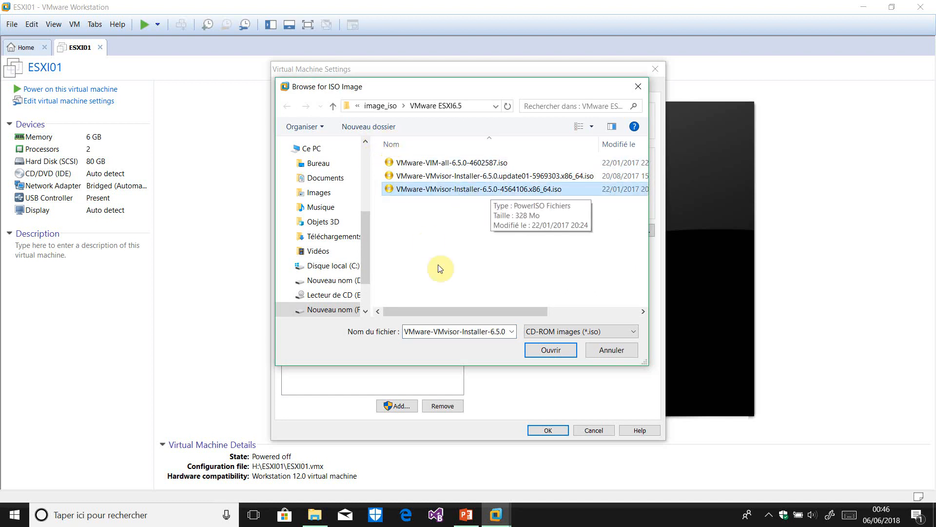
{"action": "left_click", "coordinate": [551, 350]}
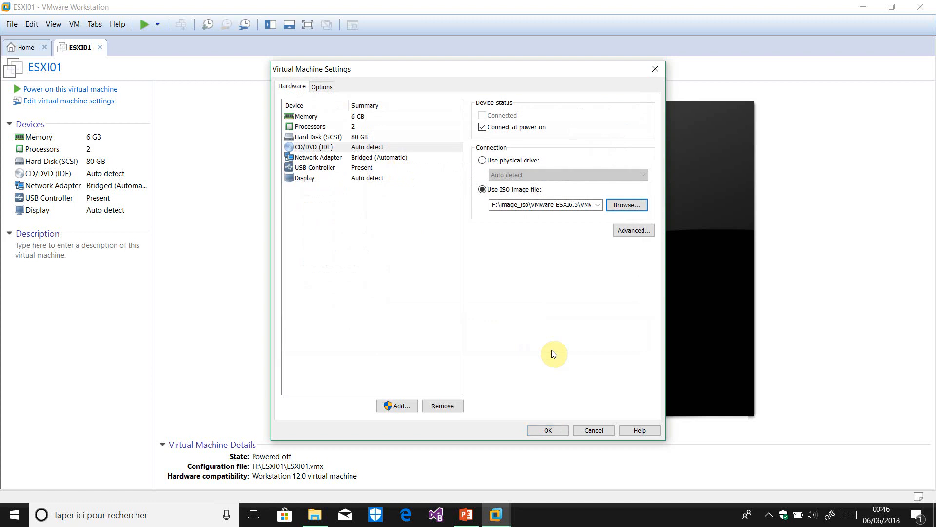
{"action": "left_click", "coordinate": [545, 429]}
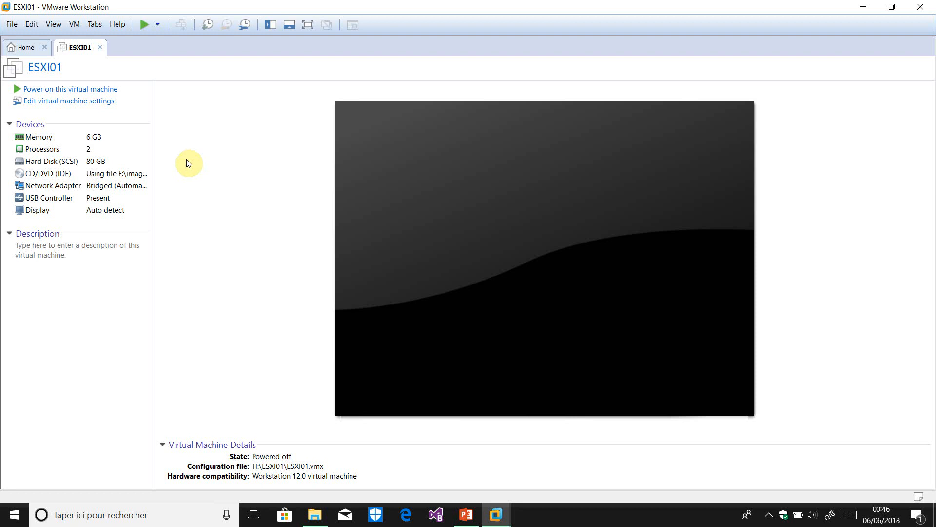
Power on ESXI01, dismiss the VMnet0 bridge warning, and boot the ISO installer straight away
{"action": "left_click", "coordinate": [95, 89]}
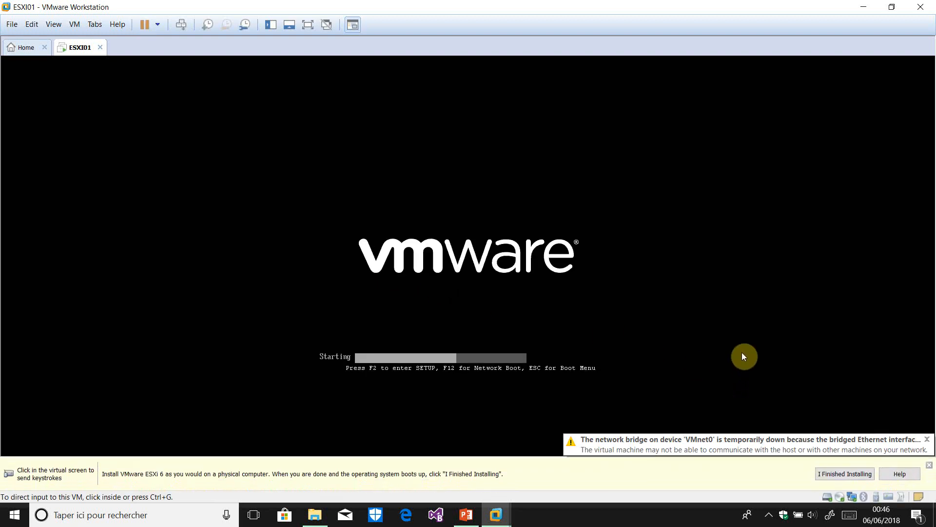
{"action": "left_click", "coordinate": [927, 441]}
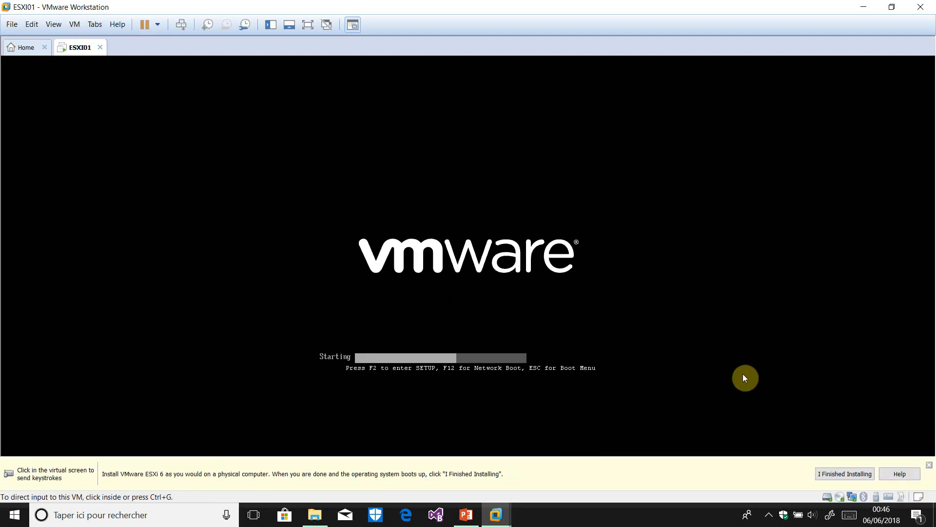
{"action": "left_click", "coordinate": [495, 257]}
{"action": "key", "text": "Return"}
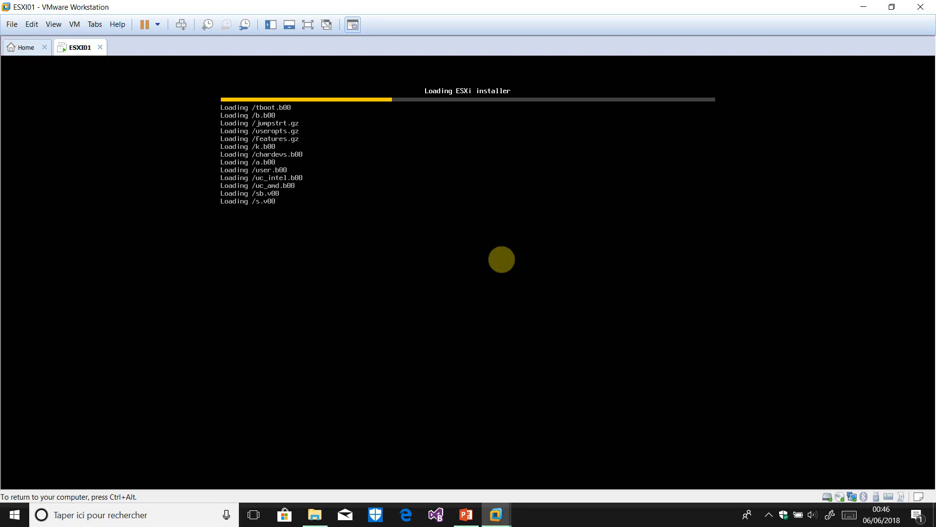
Pause the screen recording from the system tray while the ESXi installer loads
{"action": "key", "text": "ctrl+alt"}
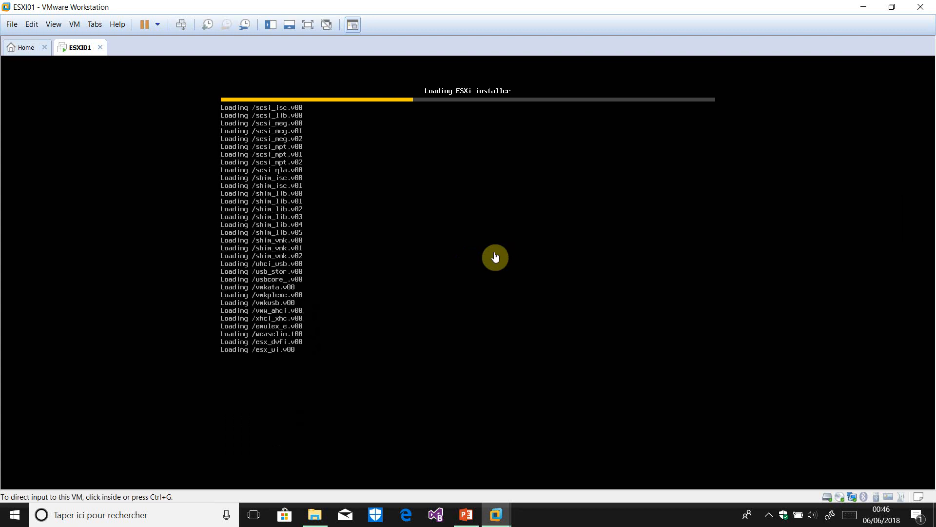
{"action": "left_click", "coordinate": [769, 518]}
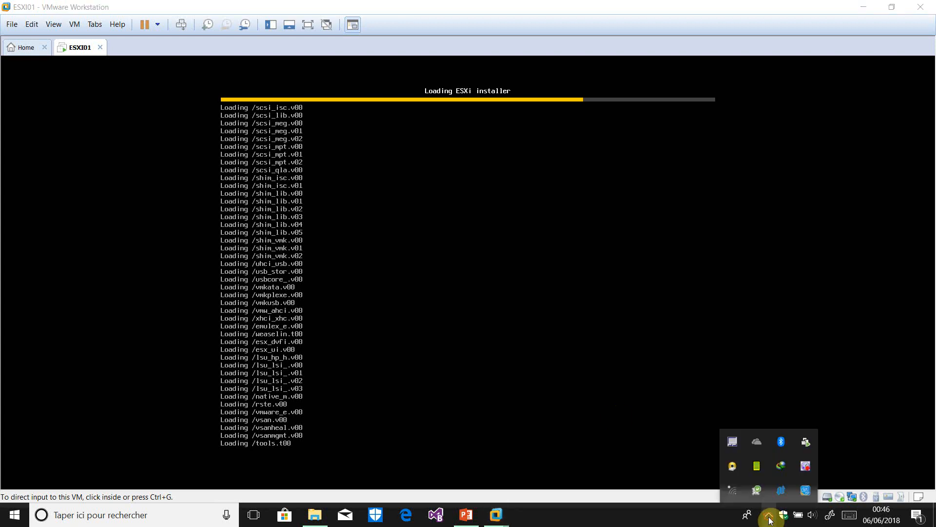
{"action": "right_click", "coordinate": [806, 469]}
{"action": "key", "text": "Up"}
{"action": "key", "text": "Up"}
{"action": "key", "text": "Up"}
{"action": "key", "text": "Up"}
{"action": "key", "text": "Up"}
{"action": "key", "text": "Up"}
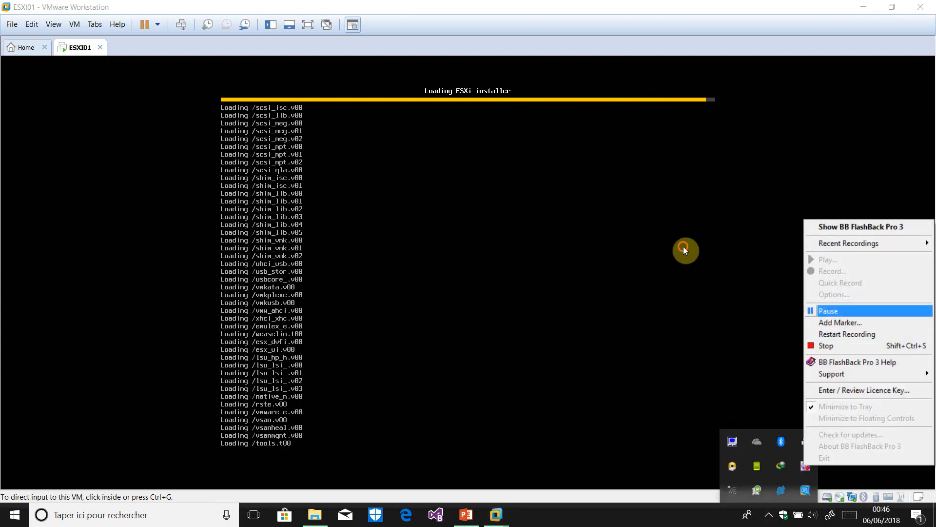
{"action": "key", "text": "Return"}
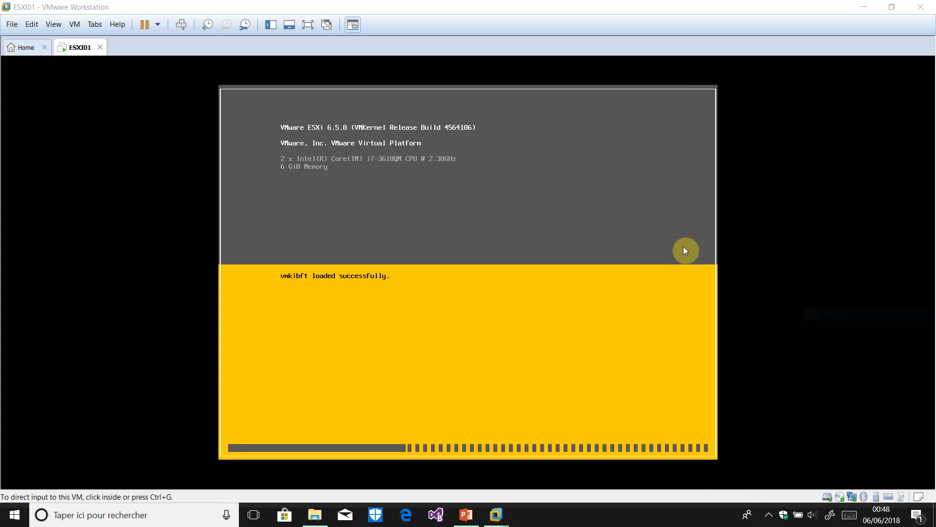
{"action": "left_click", "coordinate": [581, 289]}
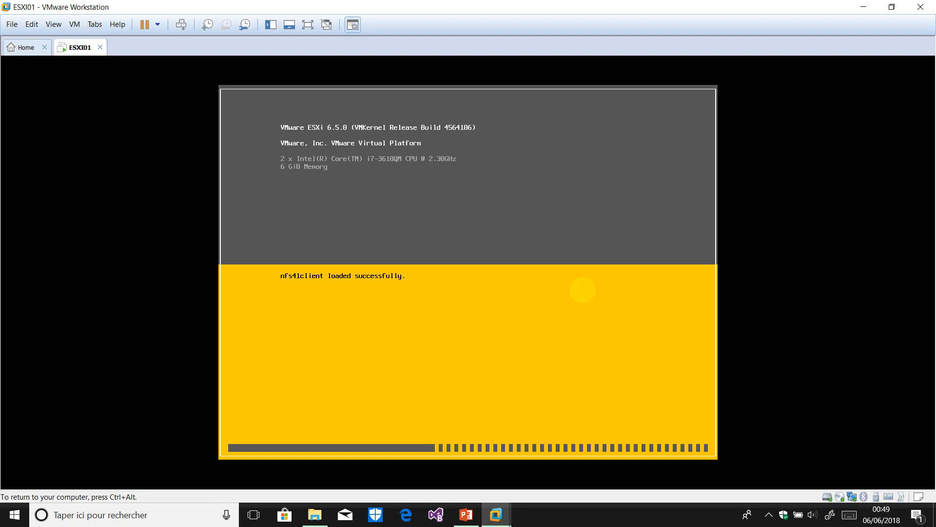
Resume the screen recording and return focus to the ESXi installer console
{"action": "key", "text": "ctrl+alt"}
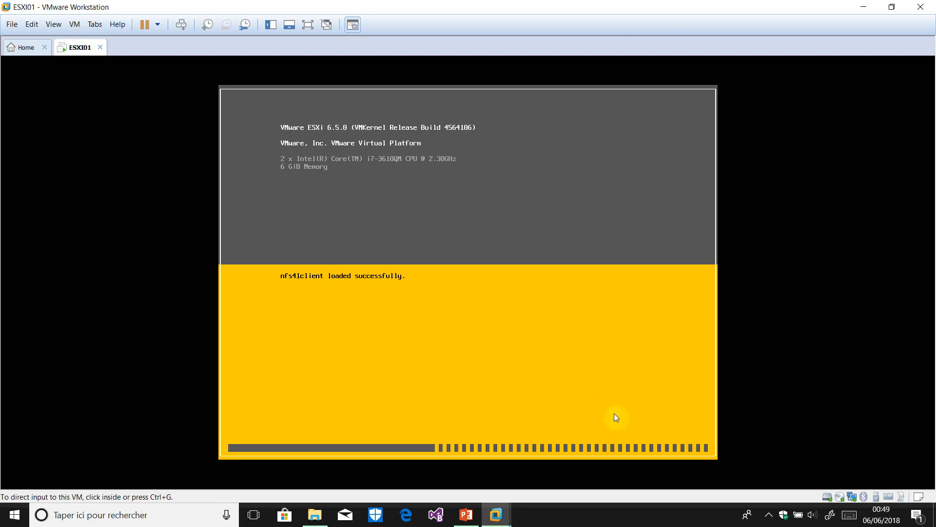
{"action": "left_click", "coordinate": [768, 519]}
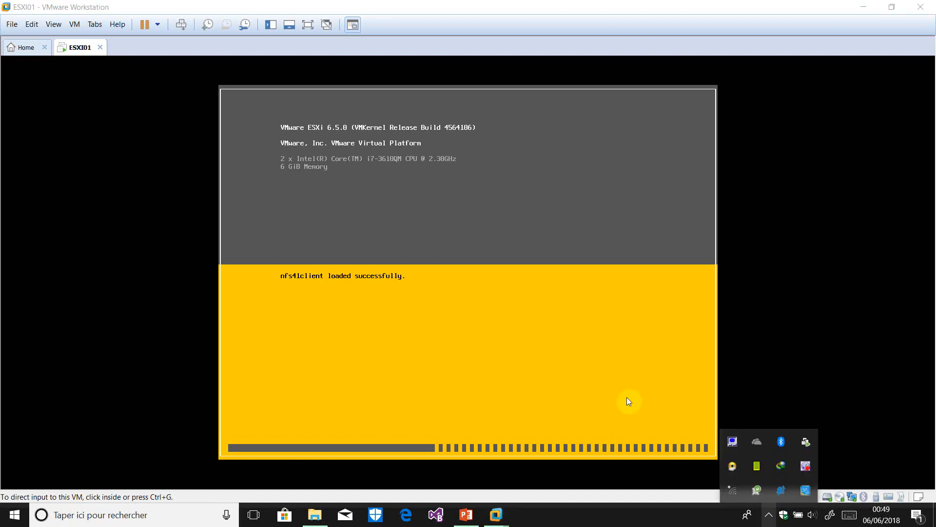
{"action": "right_click", "coordinate": [806, 470]}
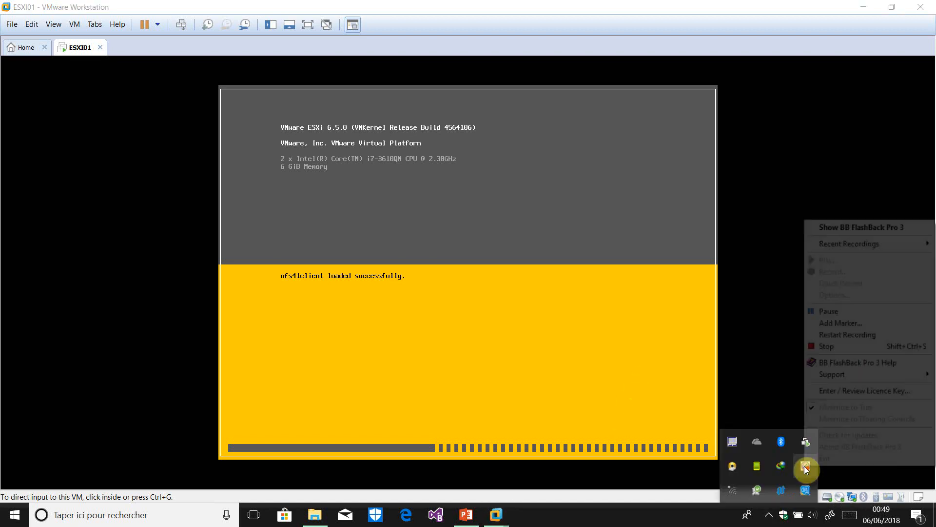
{"action": "left_click", "coordinate": [675, 248]}
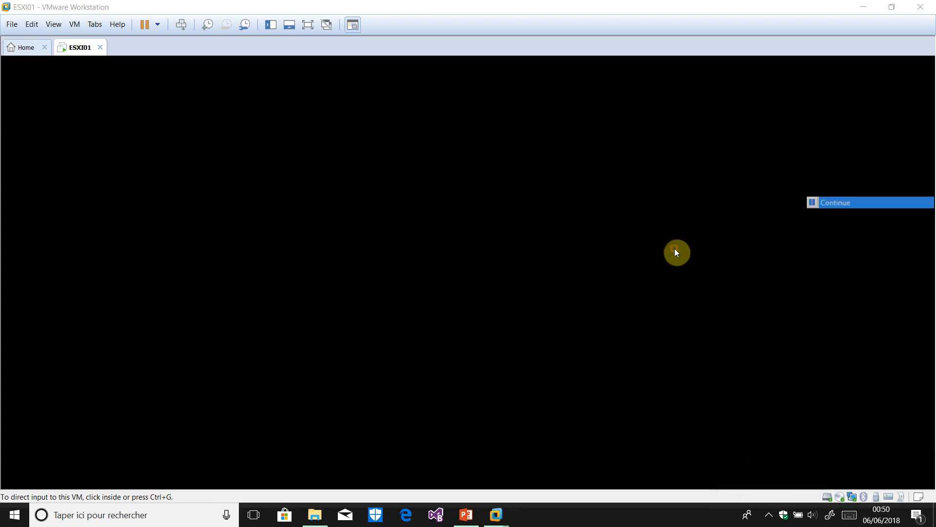
{"action": "left_click", "coordinate": [441, 287]}
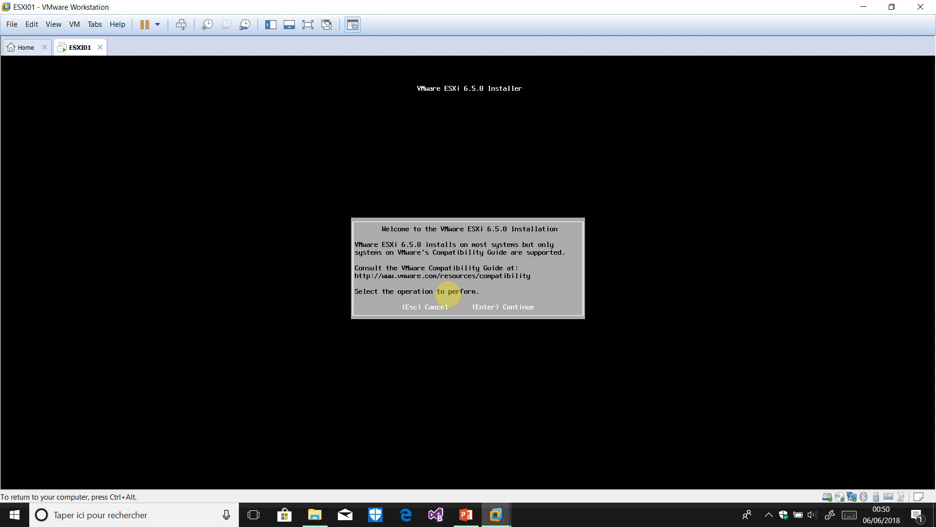
Continue past the welcome screen and accept the ESXi licence agreement with F11
{"action": "key", "text": "Return"}
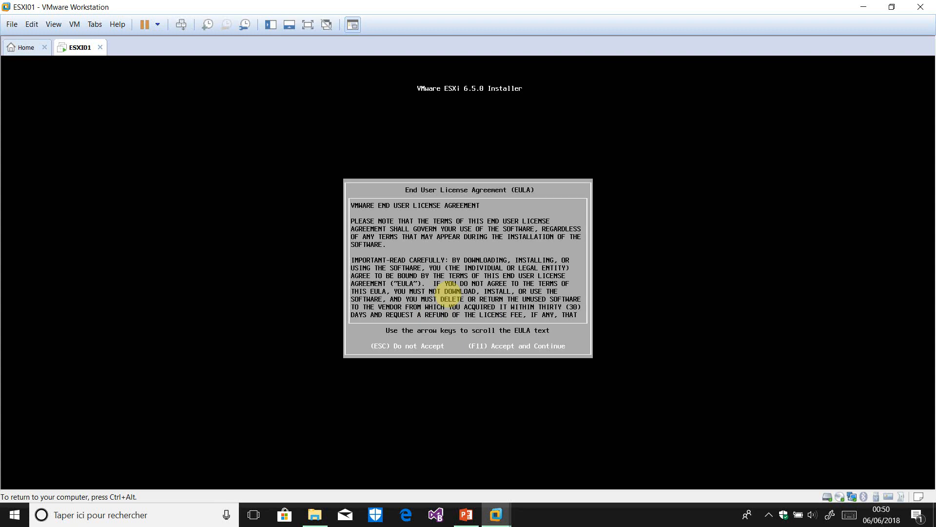
{"action": "key", "text": "F11"}
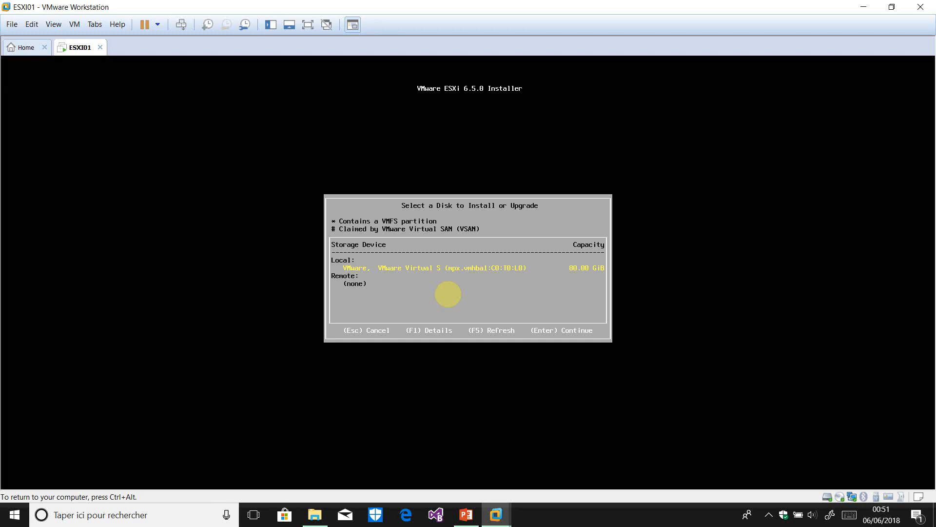
Install onto the local 80 GiB disk and choose the French keyboard layout
{"action": "key", "text": "Return"}
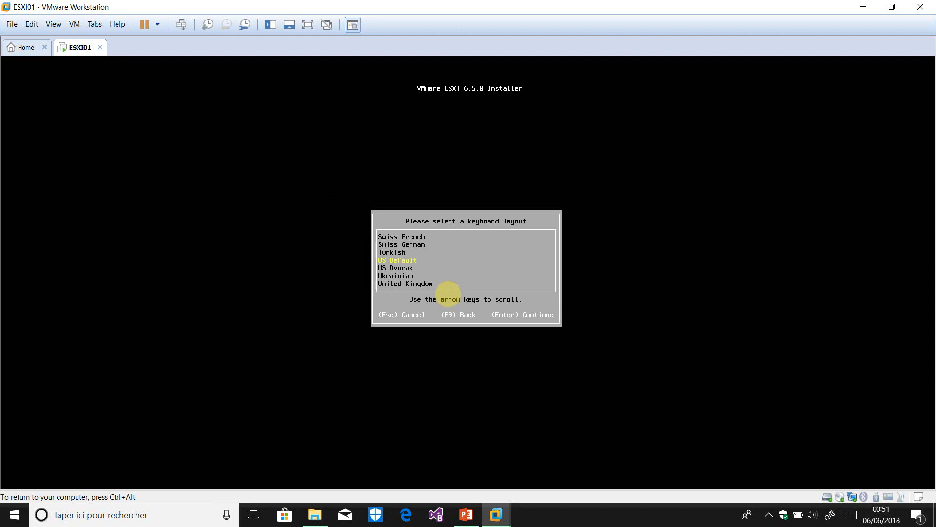
{"action": "key", "text": "Up"}
{"action": "key", "text": "Up"}
{"action": "key", "text": "Up"}
{"action": "key", "text": "Up"}
{"action": "key", "text": "Up"}
{"action": "key", "text": "Up"}
{"action": "key", "text": "Up"}
{"action": "key", "text": "Up"}
{"action": "key", "text": "Up"}
{"action": "key", "text": "Up"}
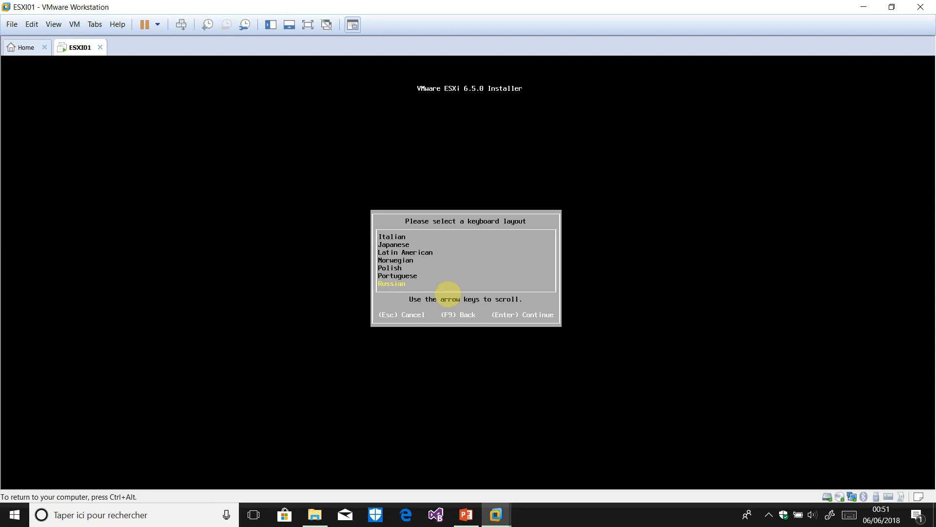
{"action": "key", "text": "Up"}
{"action": "key", "text": "Up"}
{"action": "key", "text": "Up"}
{"action": "key", "text": "Up"}
{"action": "key", "text": "Up"}
{"action": "key", "text": "Up"}
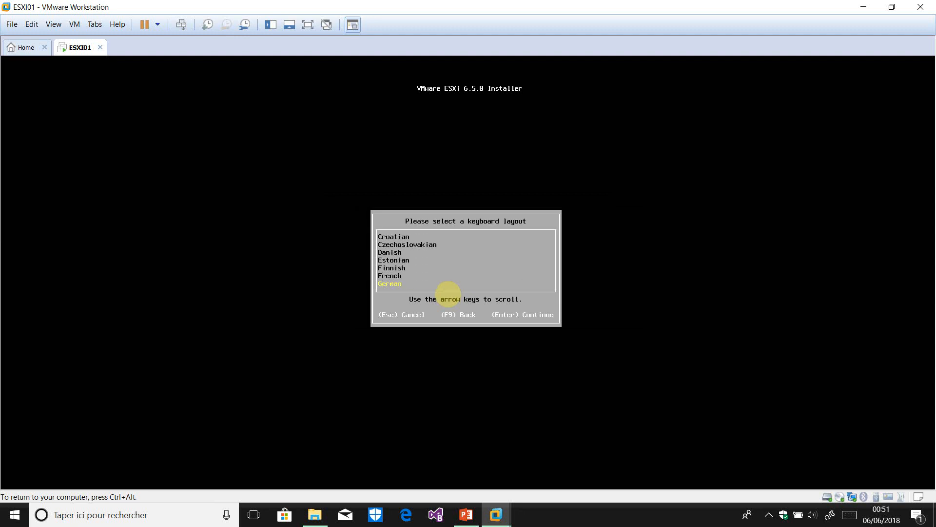
{"action": "key", "text": "Up"}
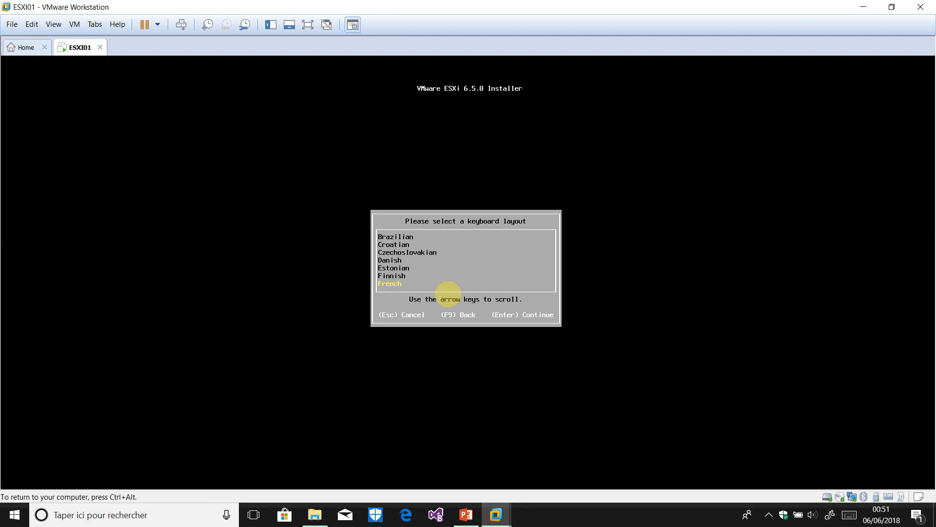
{"action": "key", "text": "Return"}
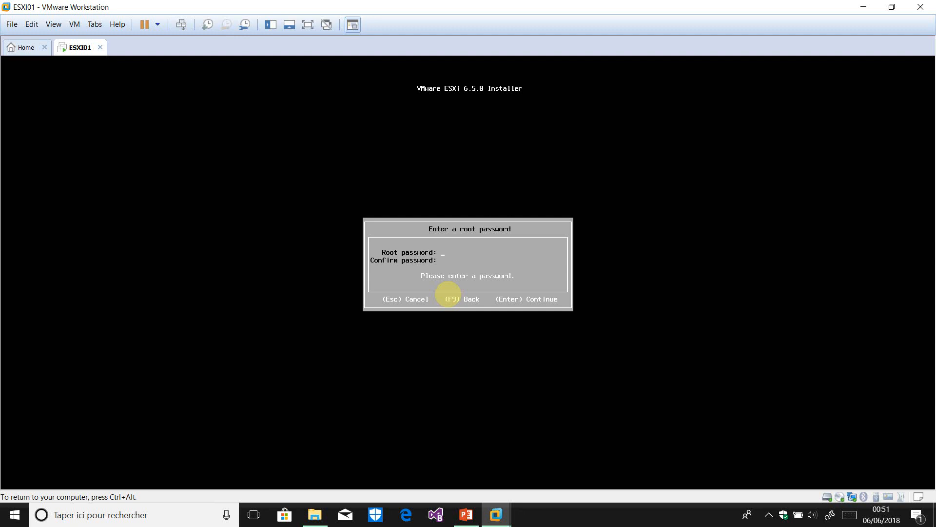
Enter and confirm the root password for the ESXi host
{"action": "type", "text": "**************"}
{"action": "key", "text": "Return"}
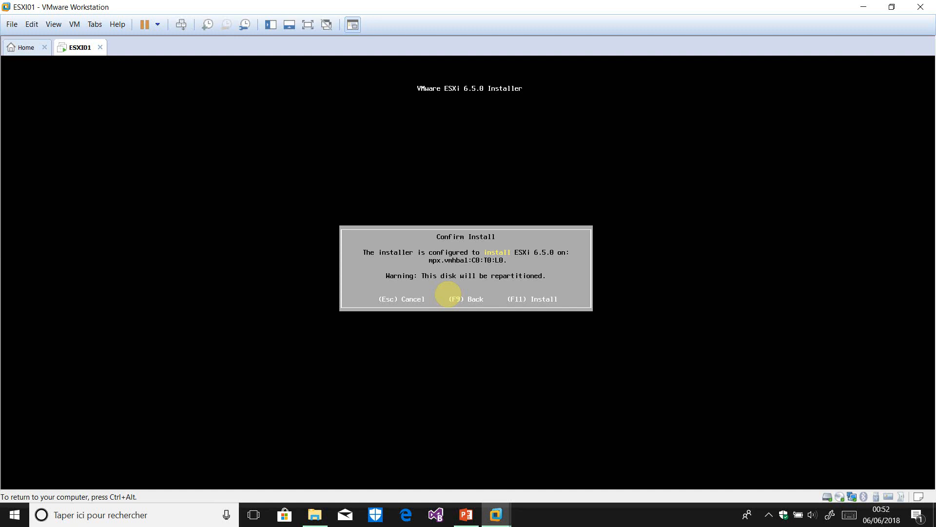
Start the ESXi installation with F11 and pause the BB FlashBack recording while it runs
{"action": "key", "text": "F11"}
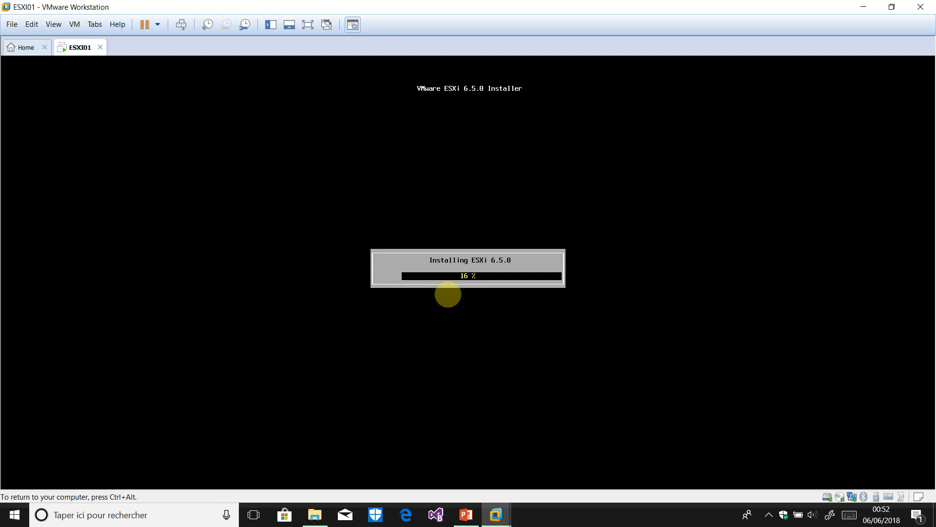
{"action": "key", "text": "ctrl+alt"}
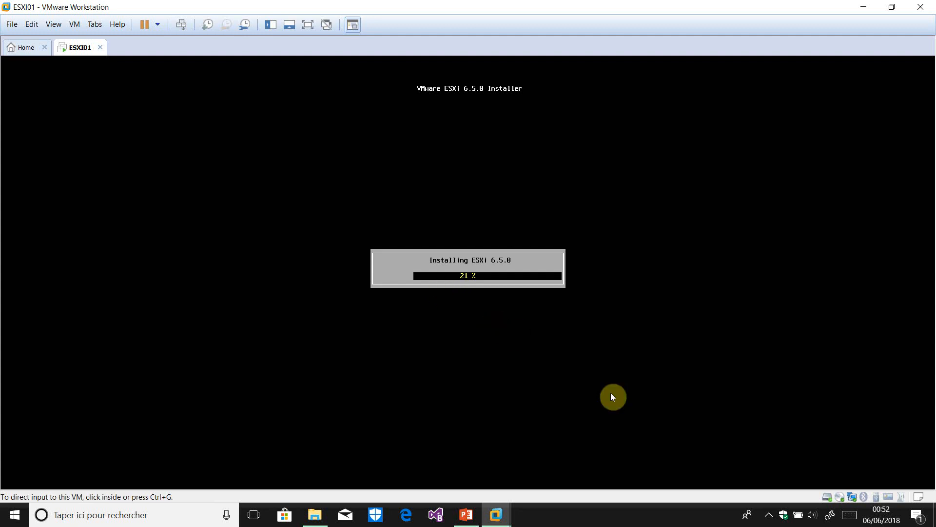
{"action": "left_click", "coordinate": [770, 515]}
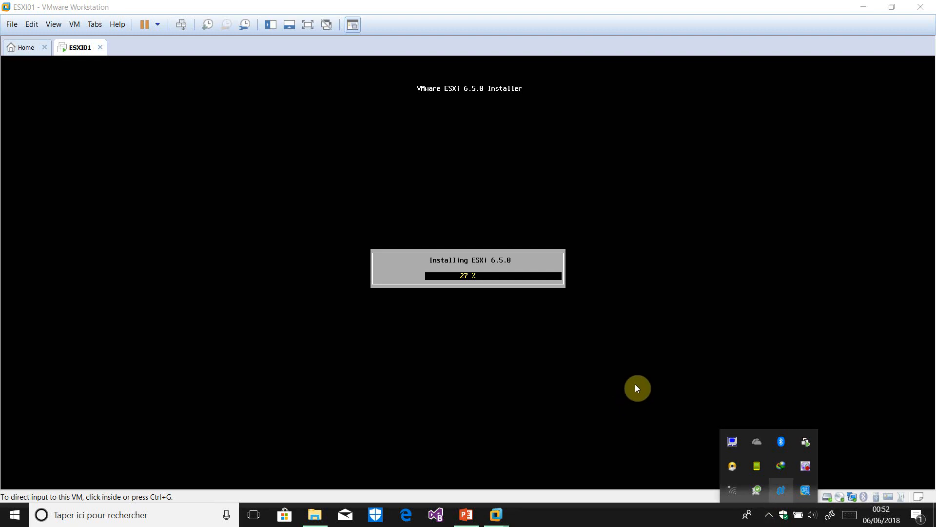
{"action": "right_click", "coordinate": [799, 470]}
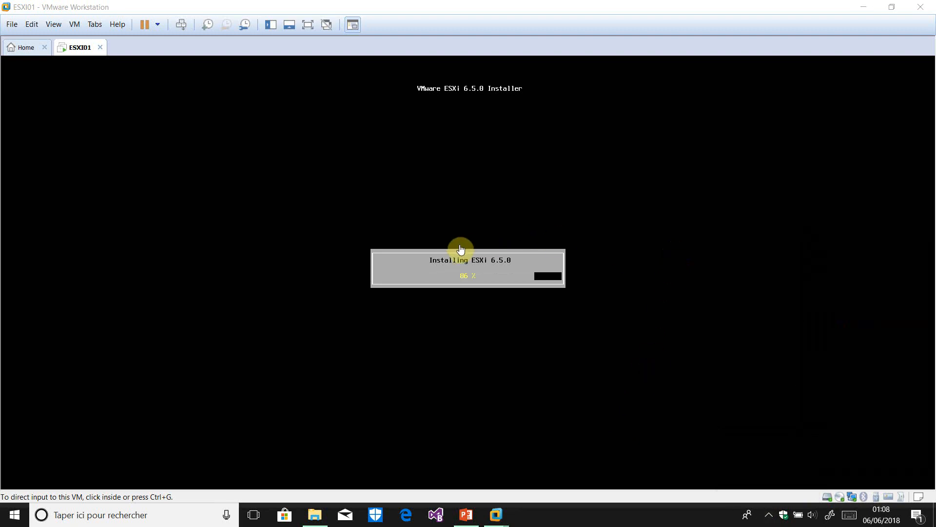
{"action": "left_click", "coordinate": [582, 313]}
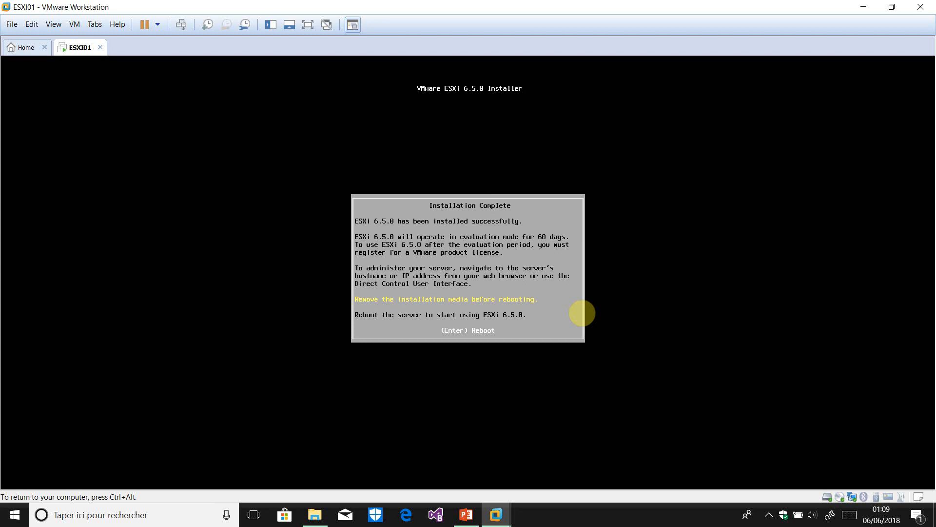
Reboot the server and boot the installed ESXi immediately from the boot loader
{"action": "key", "text": "Return"}
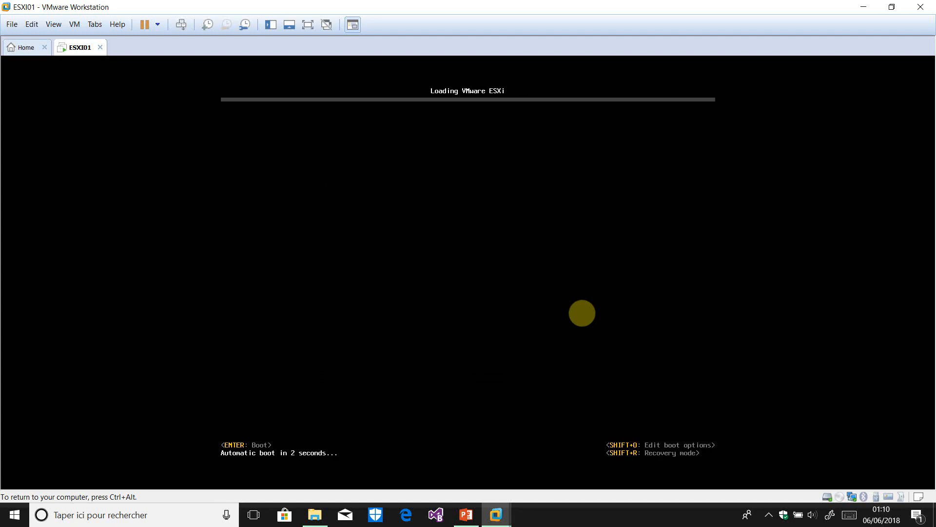
{"action": "key", "text": "Return"}
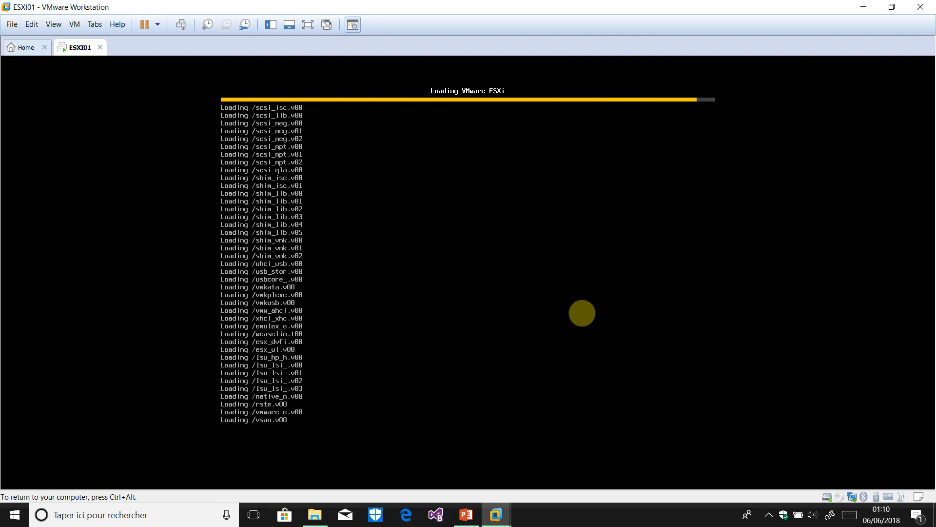
{"action": "key", "text": "ctrl+alt"}
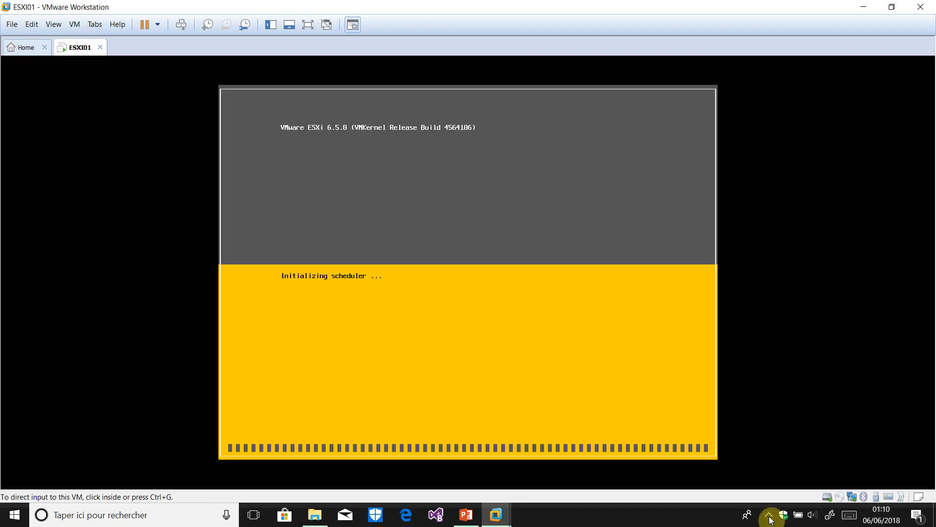
Pause the BB FlashBack recording from the tray while ESXi finishes booting
{"action": "left_click", "coordinate": [769, 517]}
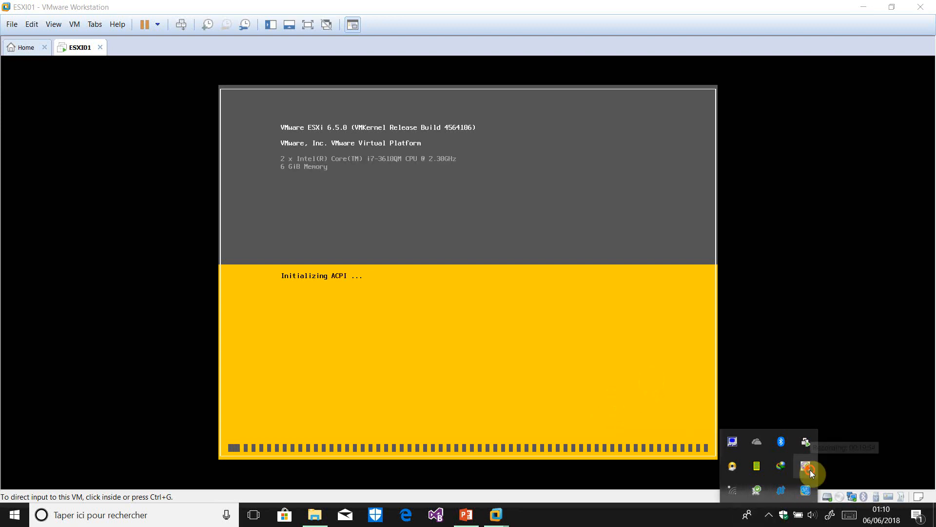
{"action": "right_click", "coordinate": [811, 471]}
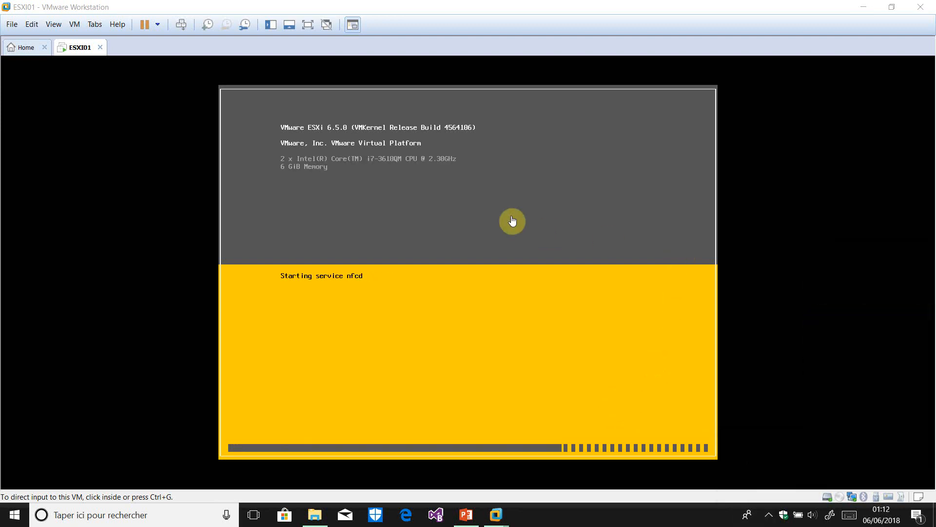
{"action": "left_click", "coordinate": [543, 285]}
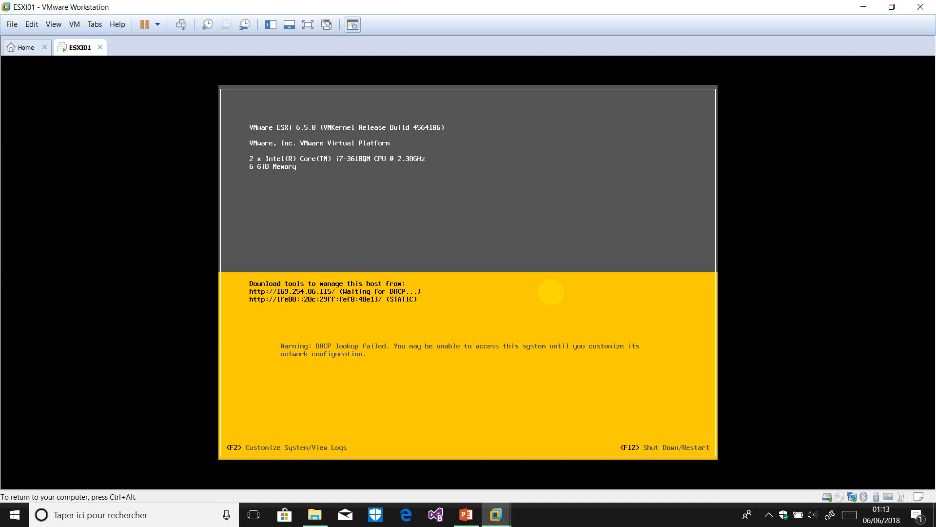
Log in to the ESXi console as root with F2 and the root password
{"action": "key", "text": "F2"}
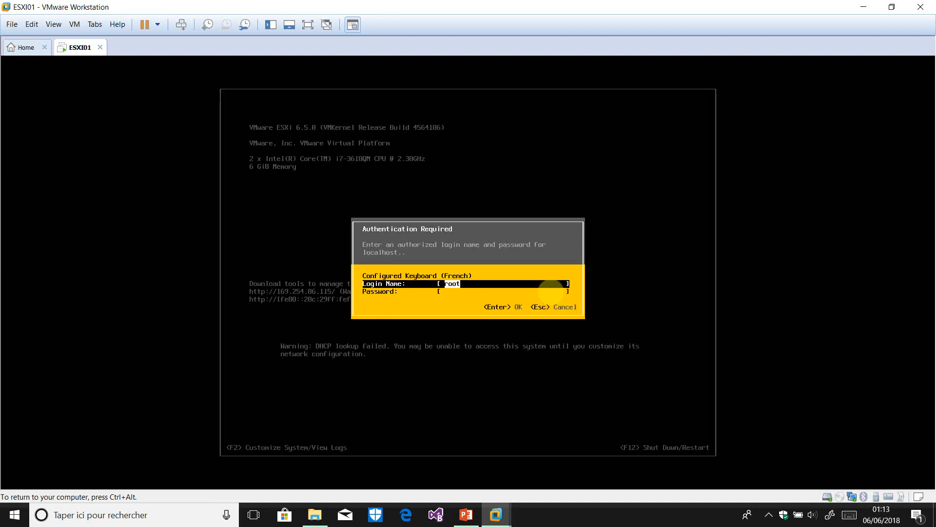
{"action": "key", "text": "Down"}
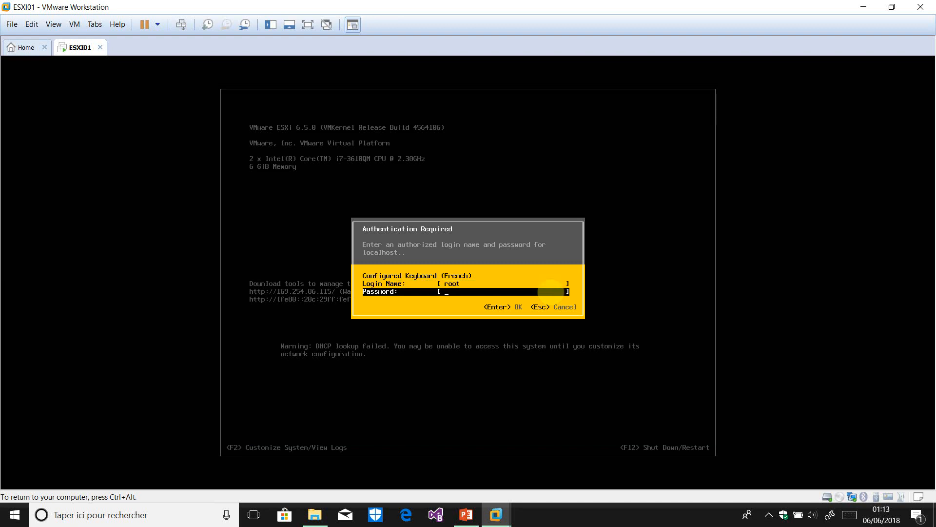
{"action": "type", "text": "*******"}
{"action": "key", "text": "Return"}
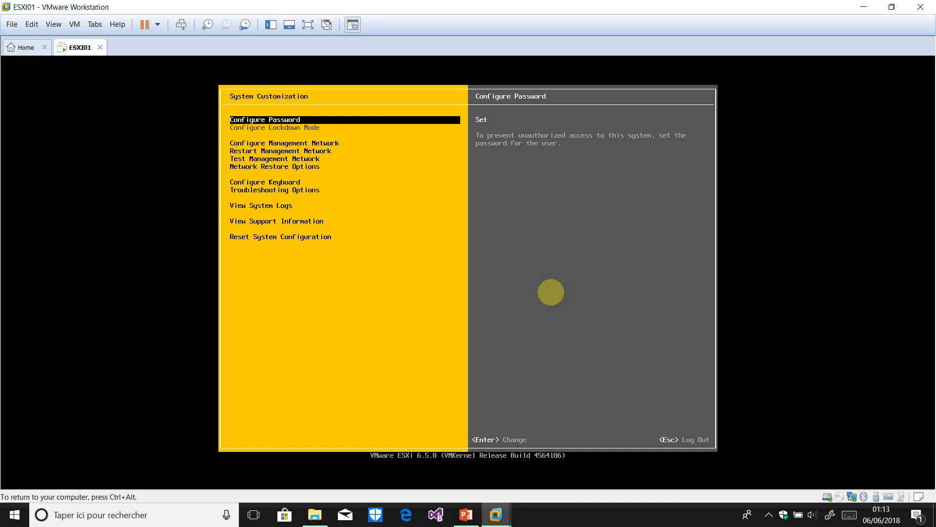
Browse the System Customization menu and open Troubleshooting Options
{"action": "key", "text": "Down"}
{"action": "key", "text": "Down"}
{"action": "key", "text": "Down"}
{"action": "key", "text": "Down"}
{"action": "key", "text": "Down"}
{"action": "key", "text": "Down"}
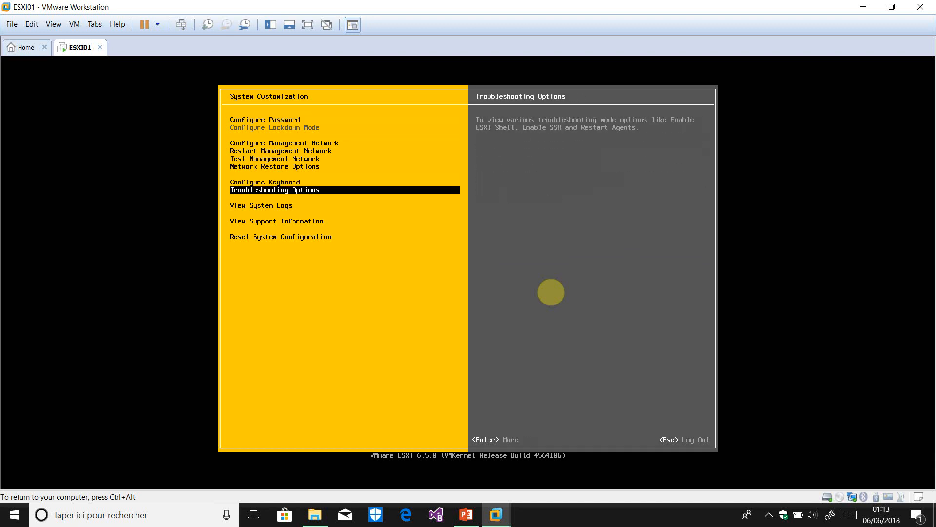
{"action": "key", "text": "Up"}
{"action": "key", "text": "Up"}
{"action": "key", "text": "Up"}
{"action": "key", "text": "Up"}
{"action": "key", "text": "Up"}
{"action": "key", "text": "Up"}
{"action": "key", "text": "Down"}
{"action": "key", "text": "Down"}
{"action": "key", "text": "Down"}
{"action": "key", "text": "Down"}
{"action": "key", "text": "Down"}
{"action": "key", "text": "Down"}
{"action": "key", "text": "Down"}
{"action": "key", "text": "Up"}
{"action": "key", "text": "Up"}
{"action": "key", "text": "Up"}
{"action": "key", "text": "Up"}
{"action": "key", "text": "Up"}
{"action": "key", "text": "Up"}
{"action": "key", "text": "Up"}
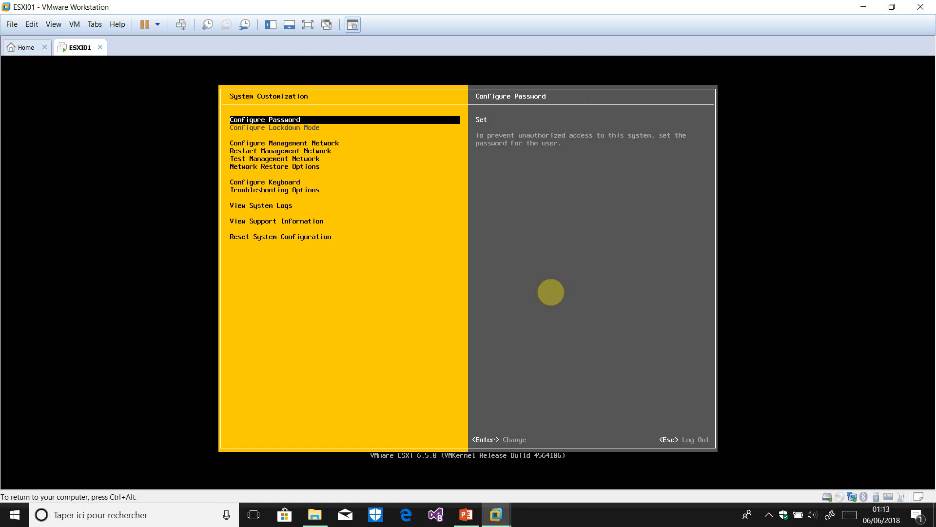
{"action": "key", "text": "Down"}
{"action": "key", "text": "Down"}
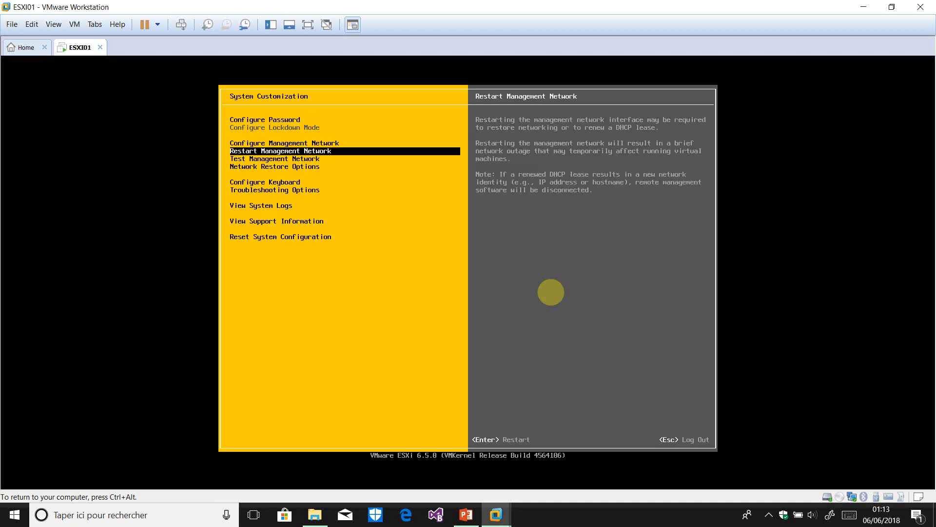
{"action": "key", "text": "Down"}
{"action": "key", "text": "Down"}
{"action": "key", "text": "Down"}
{"action": "key", "text": "Down"}
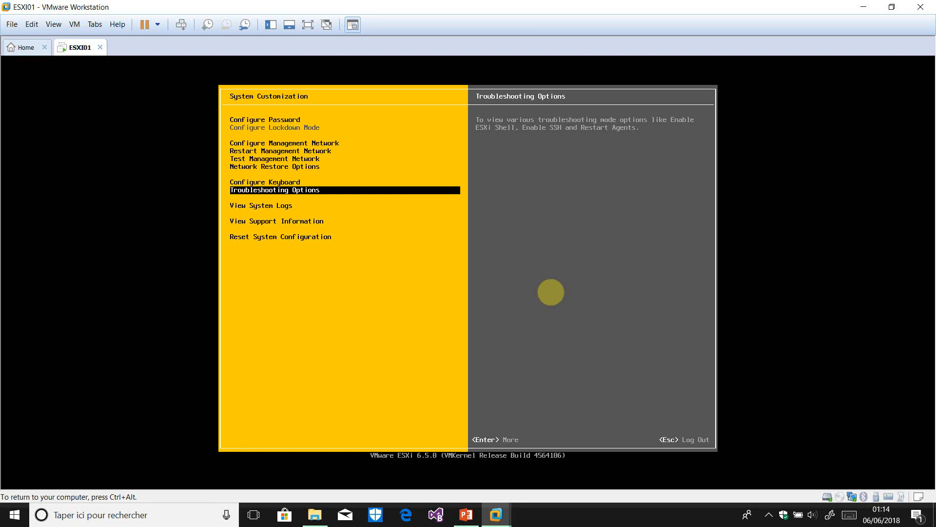
{"action": "key", "text": "Return"}
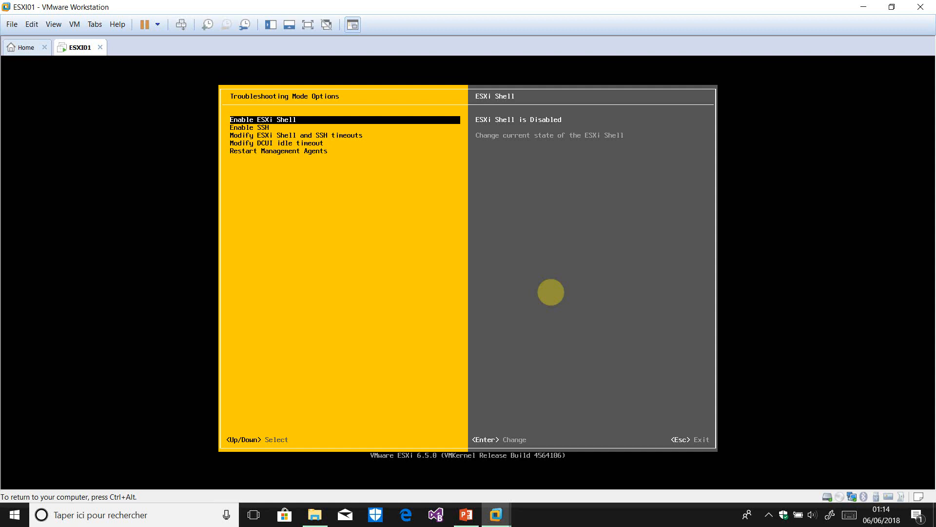
Enable the ESXi Shell, go back to System Customization, and switch to the shell login console with Alt+F1
{"action": "key", "text": "Return"}
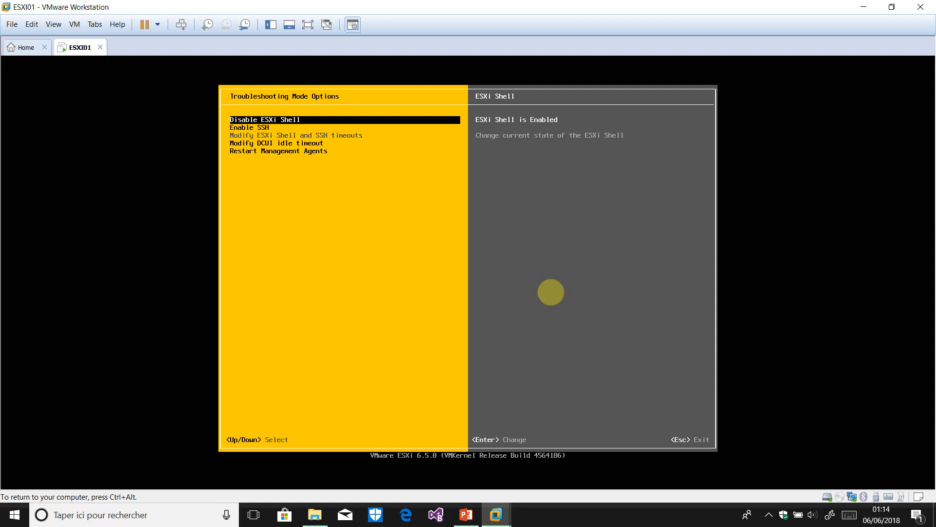
{"action": "key", "text": "Escape"}
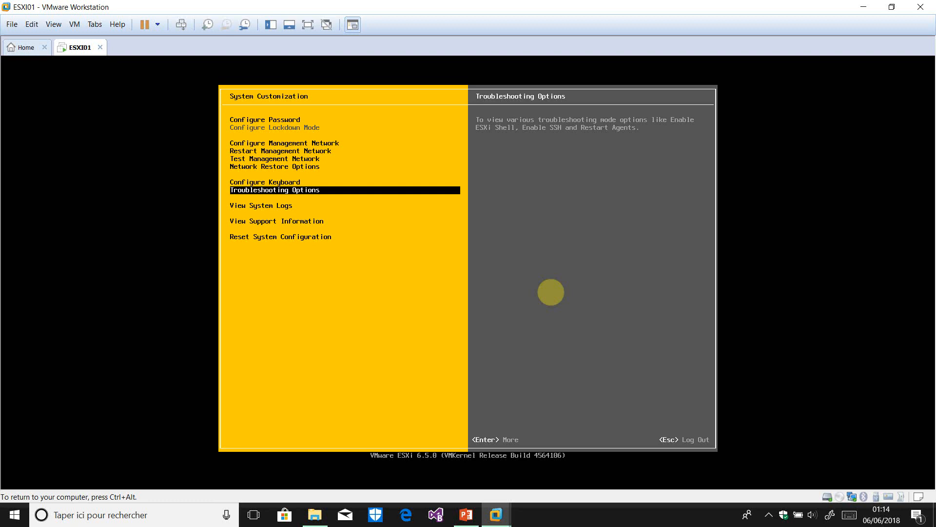
{"action": "key", "text": "alt+F1"}
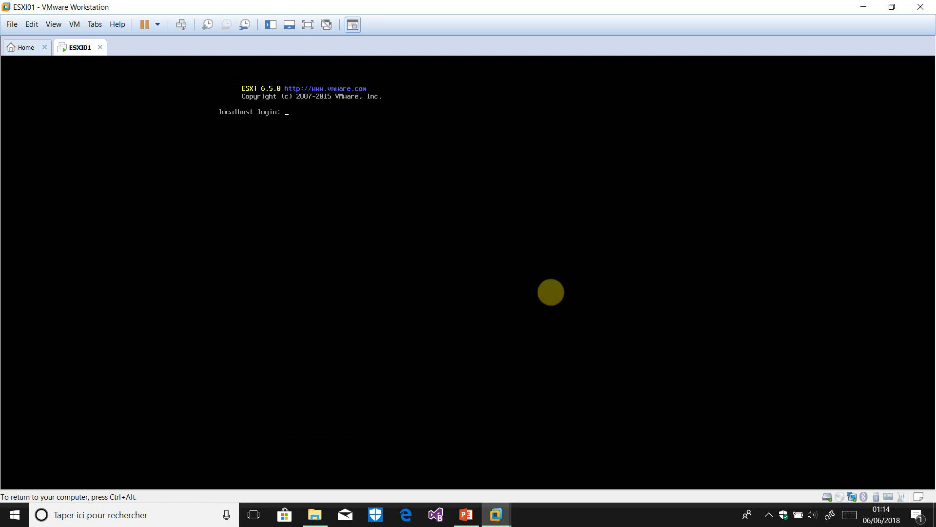
Log in to the ESXi Shell as root and list the root directory with ls
{"action": "type", "text": "root"}
{"action": "key", "text": "Return"}
{"action": "key", "text": "Return"}
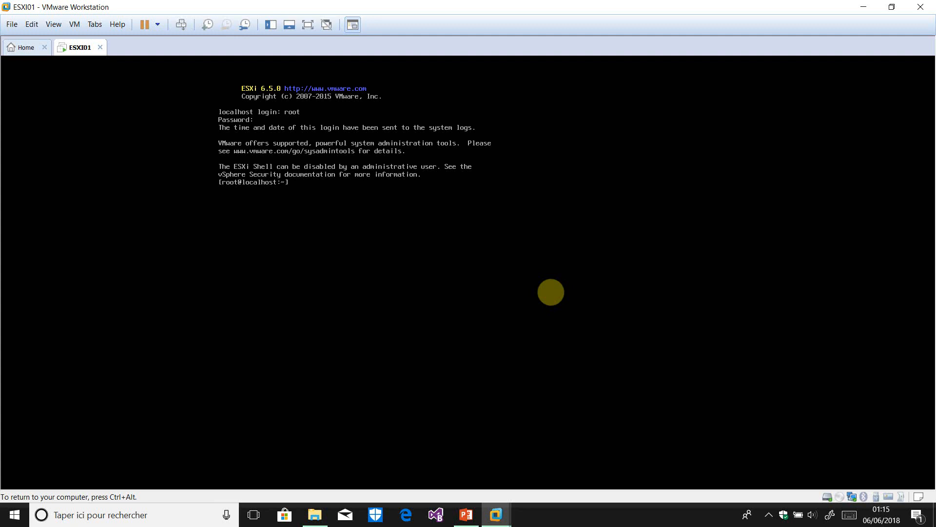
{"action": "type", "text": "ls"}
{"action": "key", "text": "Return"}
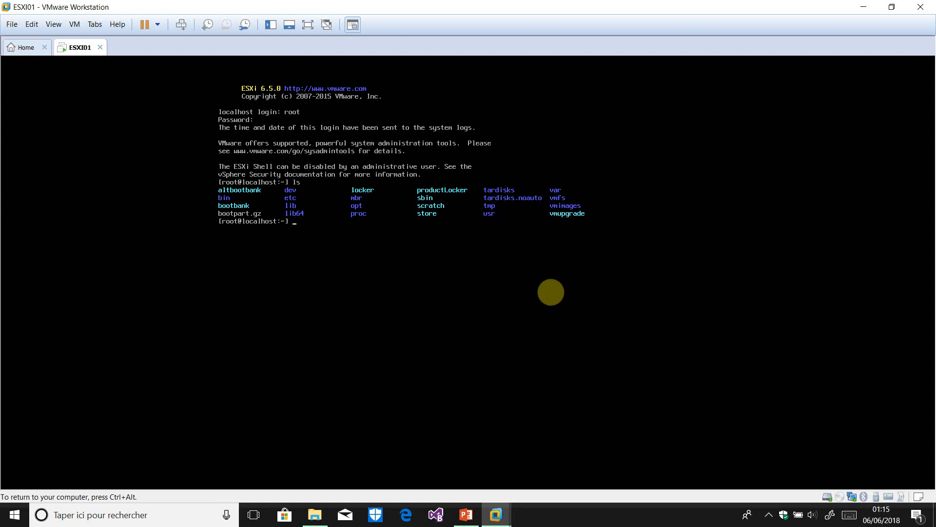
Change into /etc and list its contents
{"action": "type", "text": "cd /etc"}
{"action": "key", "text": "Return"}
{"action": "type", "text": "ls"}
{"action": "key", "text": "Return"}
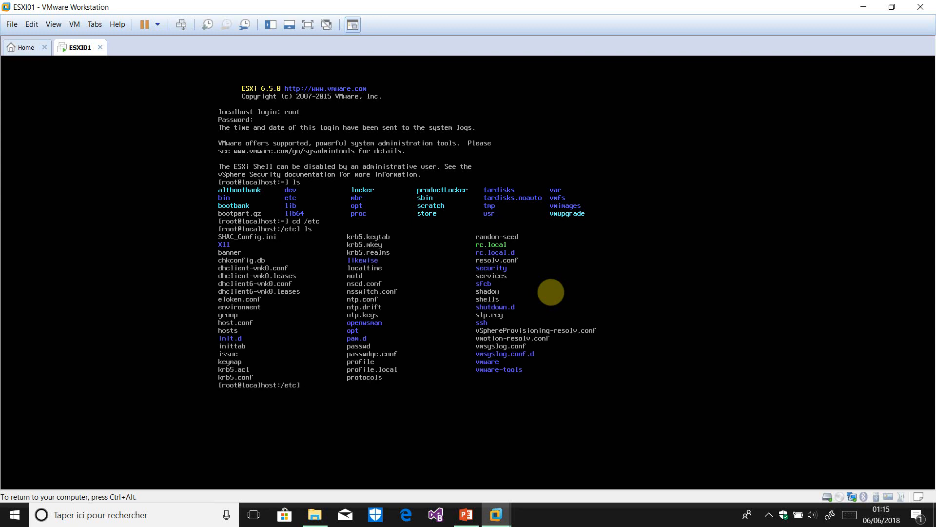
List the system commands in /sbin, then return to the DCUI with Alt+F2
{"action": "type", "text": "c"}
{"action": "type", "text": "d"}
{"action": "type", "text": "cd "}
{"action": "type", "text": "/sb"}
{"action": "type", "text": "in"}
{"action": "key", "text": "Return"}
{"action": "type", "text": "ls"}
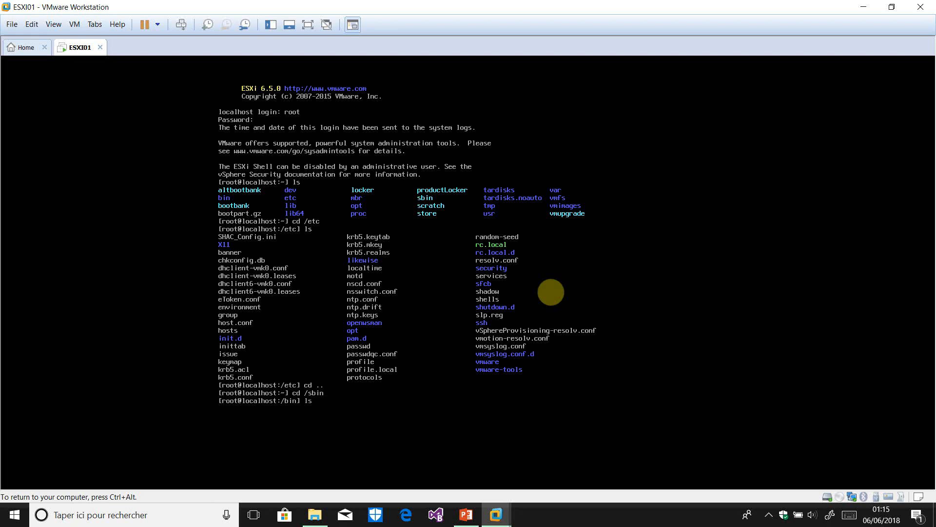
{"action": "key", "text": "Return"}
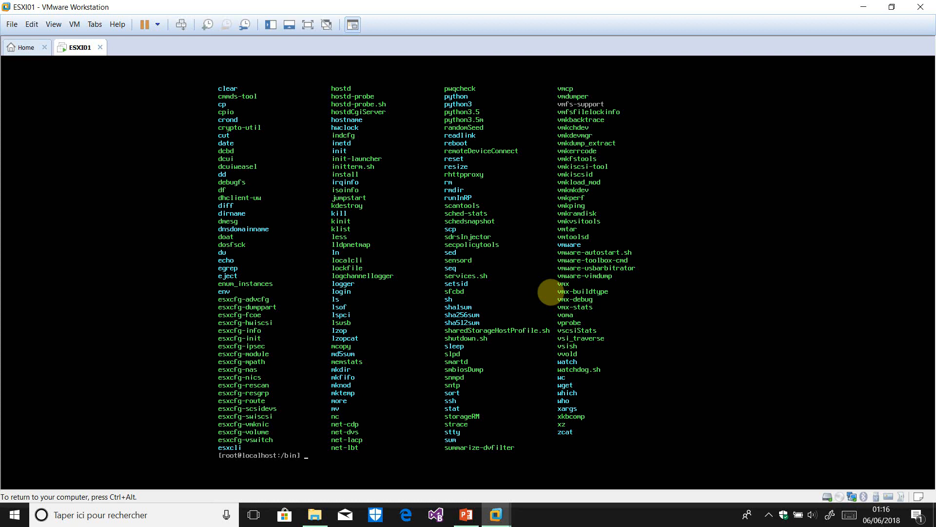
{"action": "key", "text": "alt+F2"}
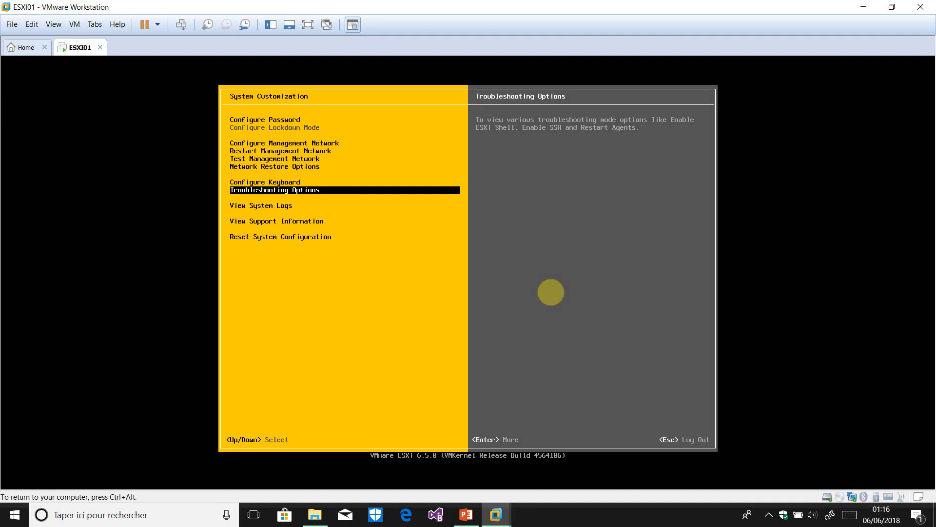
Open Configure Management Network and view the IPv4 configuration without changing it
{"action": "key", "text": "Up"}
{"action": "key", "text": "Up"}
{"action": "key", "text": "Up"}
{"action": "key", "text": "Up"}
{"action": "key", "text": "Up"}
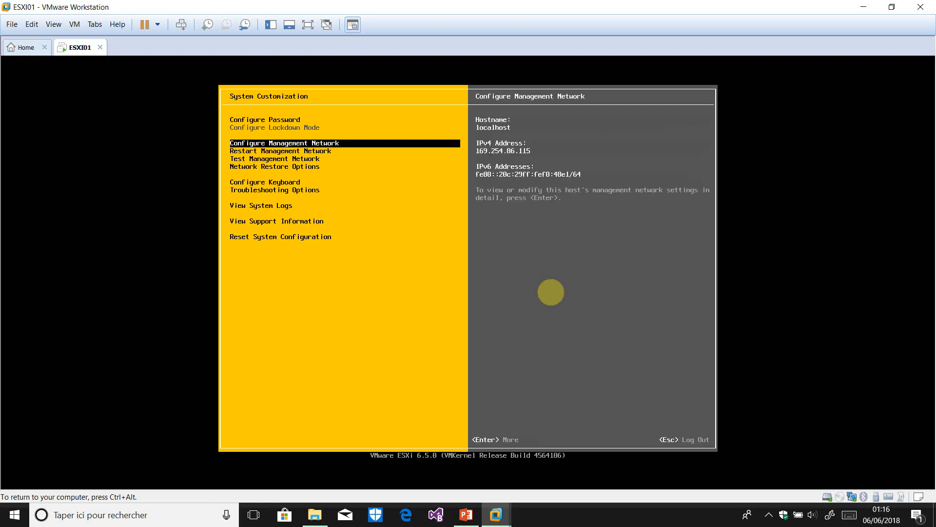
{"action": "key", "text": "Return"}
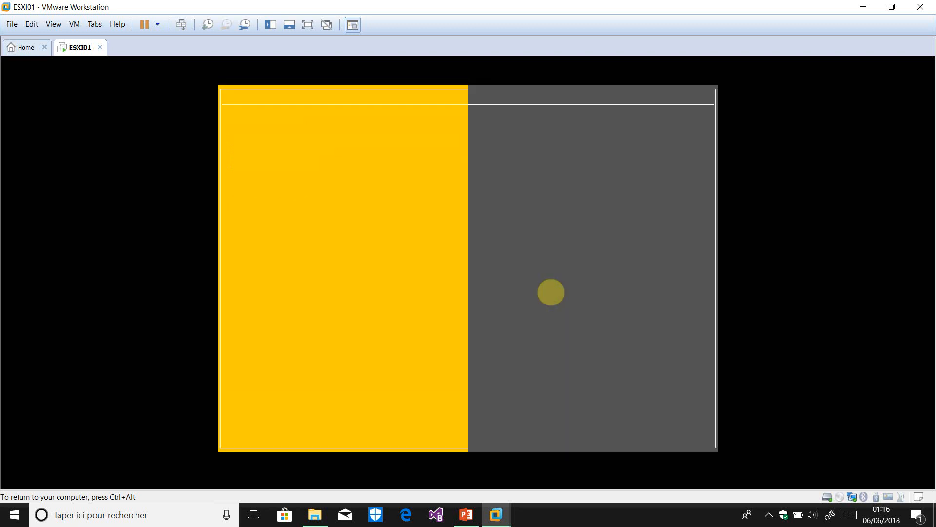
{"action": "key", "text": "Down"}
{"action": "key", "text": "Down"}
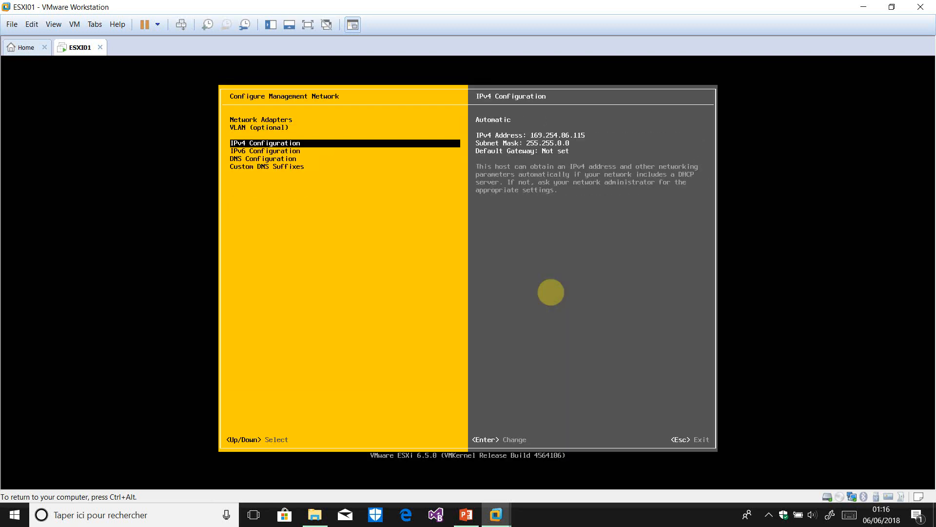
{"action": "key", "text": "Return"}
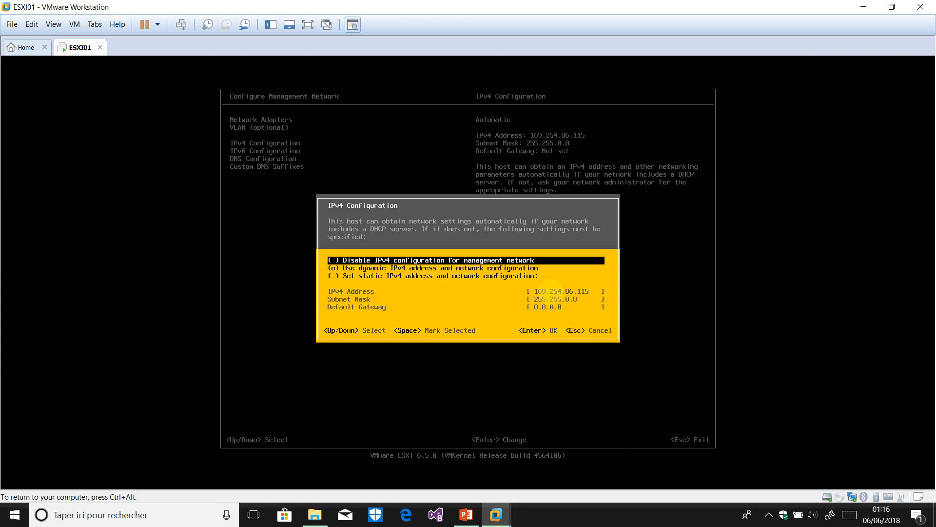
{"action": "key", "text": "Escape"}
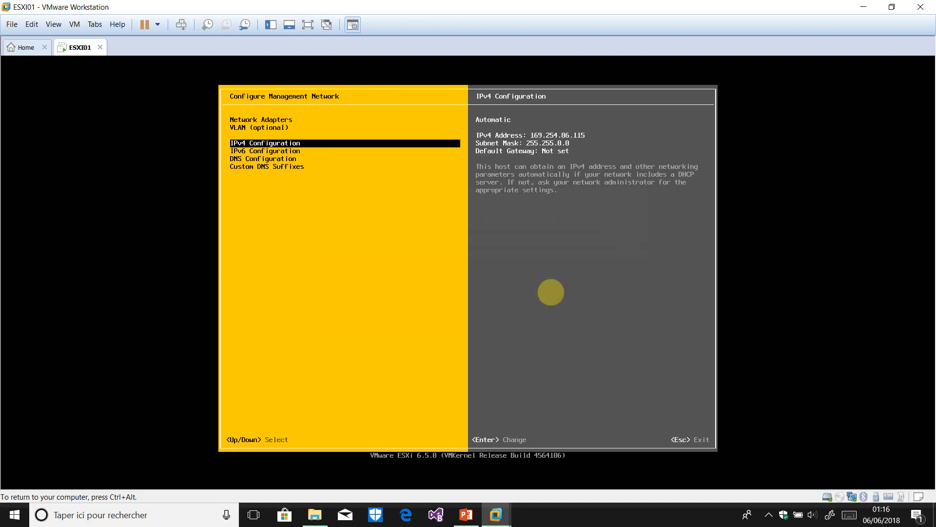
Inspect the DNS configuration's manual DNS and hostname option, then cancel without saving
{"action": "key", "text": "Down"}
{"action": "key", "text": "Down"}
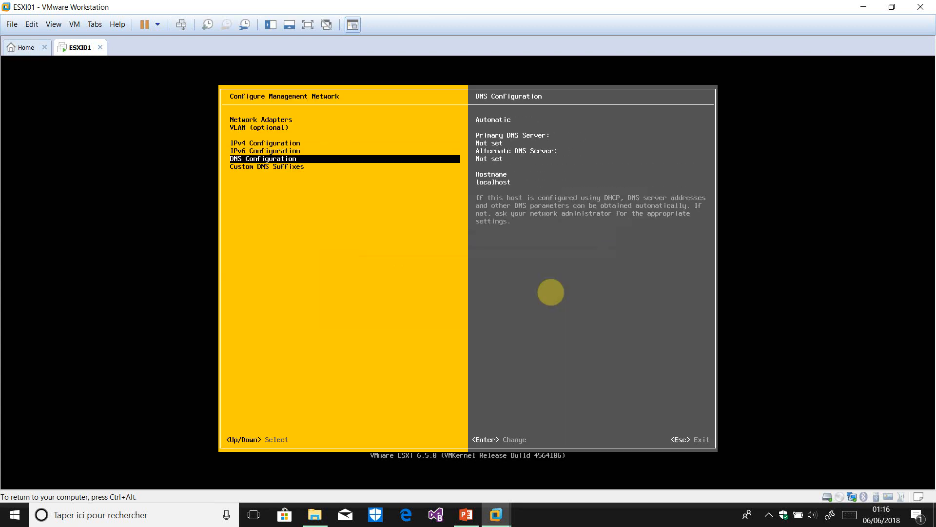
{"action": "key", "text": "Return"}
{"action": "key", "text": "Down"}
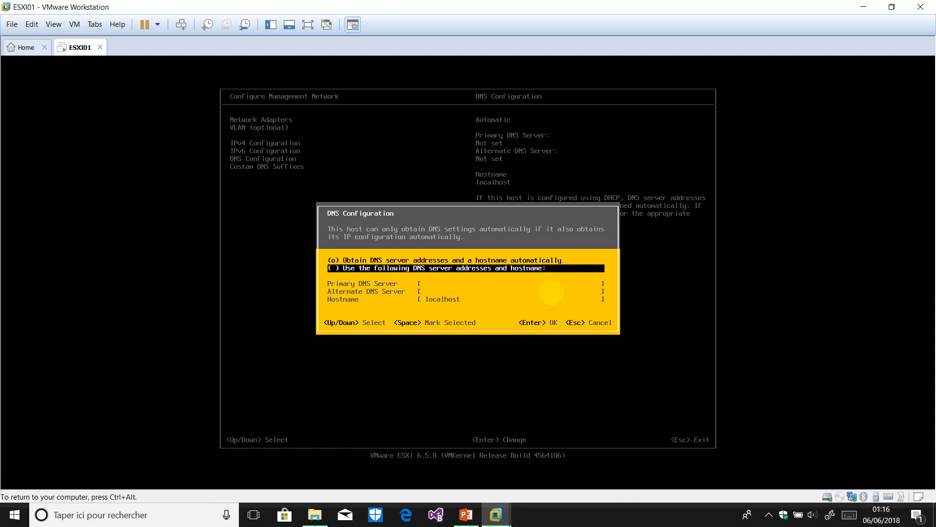
{"action": "key", "text": "space"}
{"action": "key", "text": "Down"}
{"action": "key", "text": "Down"}
{"action": "key", "text": "Down"}
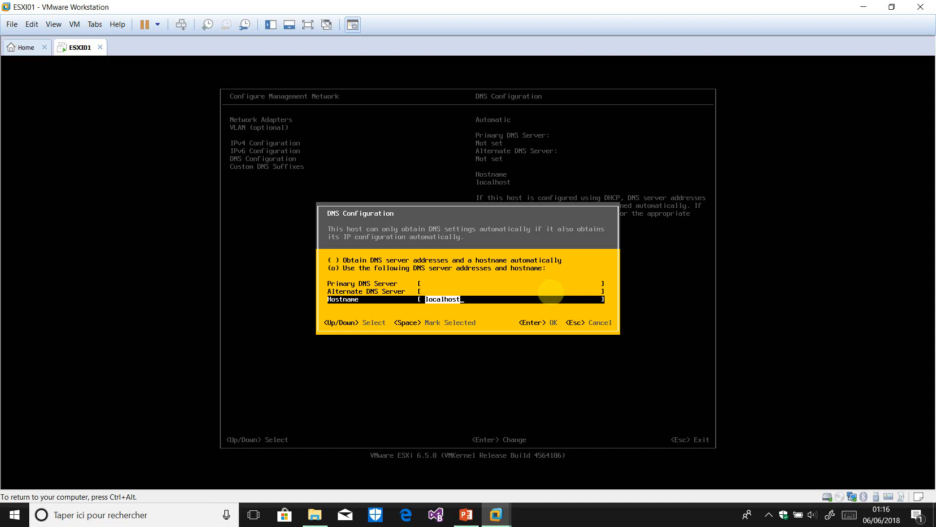
{"action": "key", "text": "Escape"}
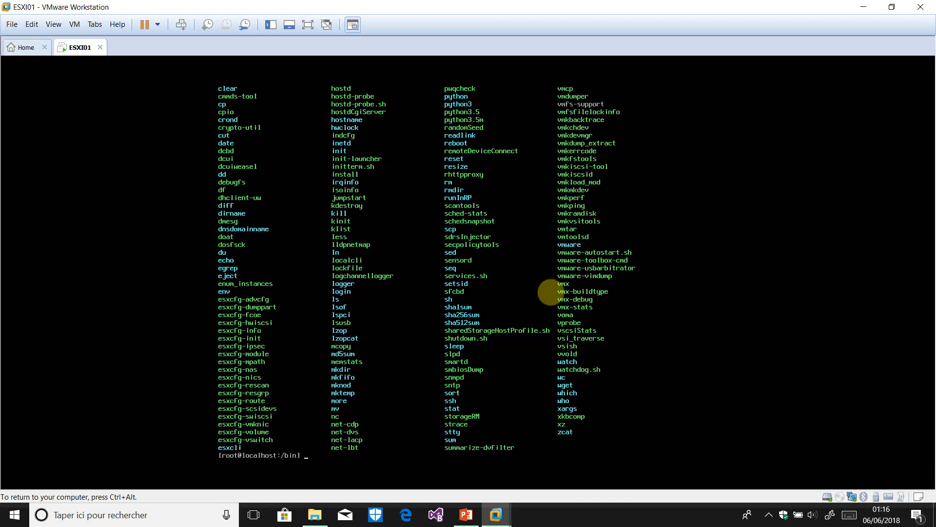
Return to /, clear the screen, and list the esxcli system namespaces
{"action": "type", "text": "cd"}
{"action": "type", "text": " /"}
{"action": "key", "text": "Return"}
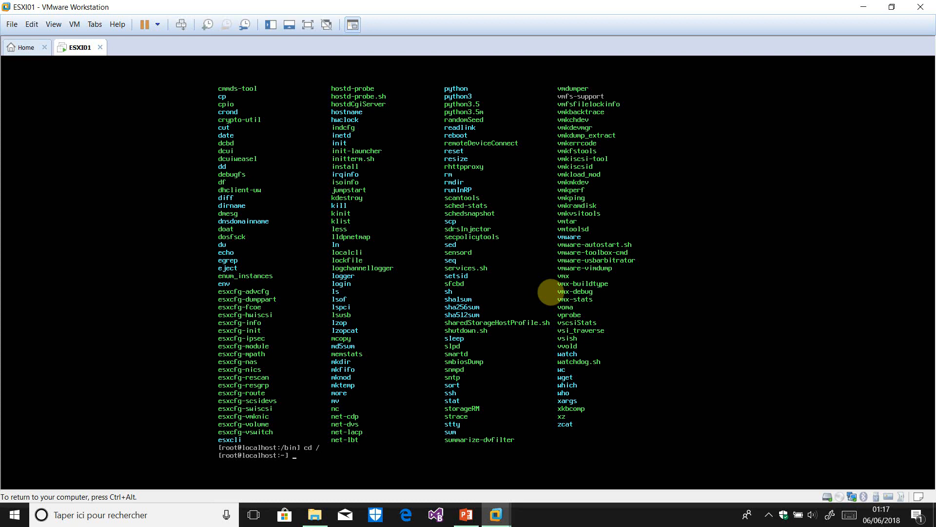
{"action": "type", "text": "cl"}
{"action": "key", "text": "Return"}
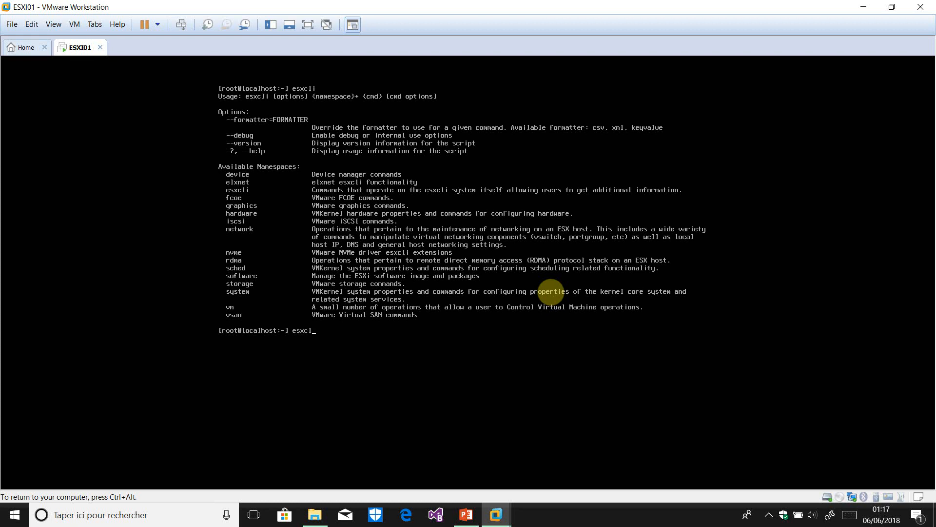
{"action": "type", "text": "ystem"}
{"action": "key", "text": "Return"}
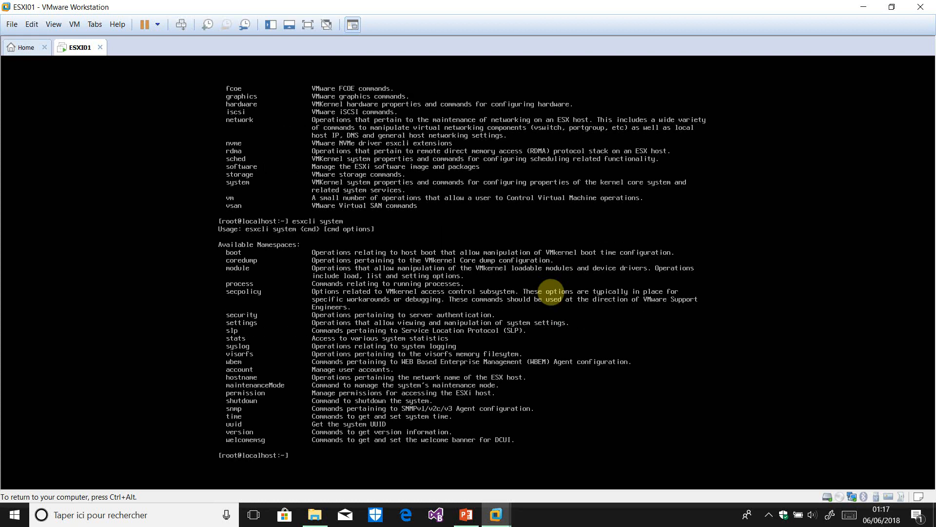
Pause the screen recorder from the notification area, then return input to the VM
{"action": "key", "text": "ctrl+alt"}
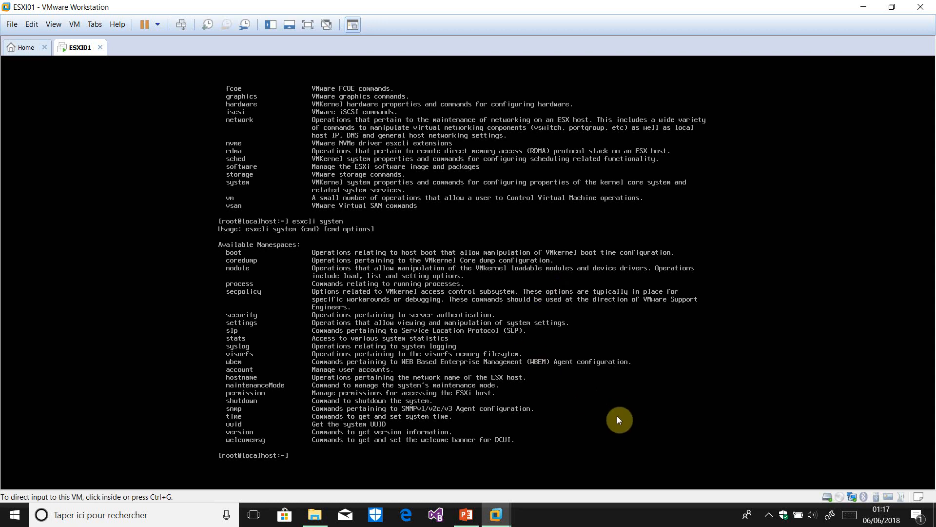
{"action": "left_click", "coordinate": [770, 516]}
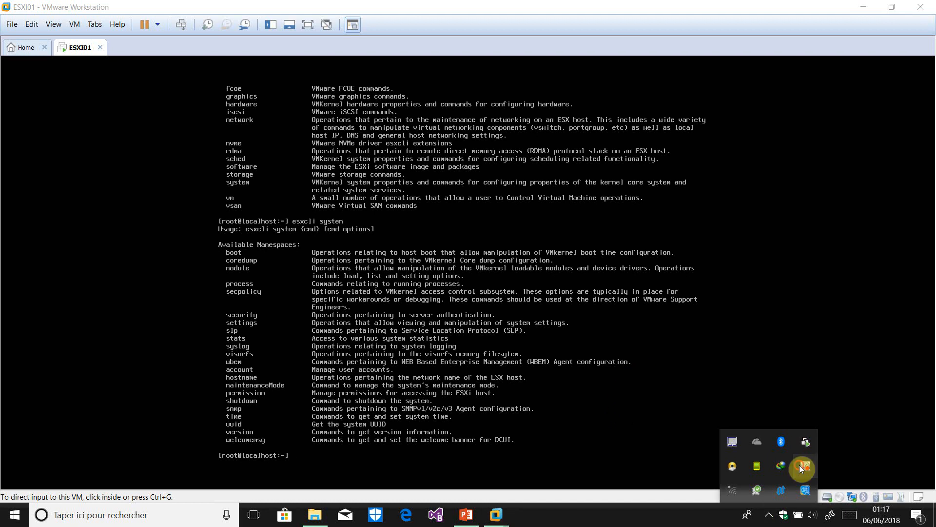
{"action": "right_click", "coordinate": [802, 468]}
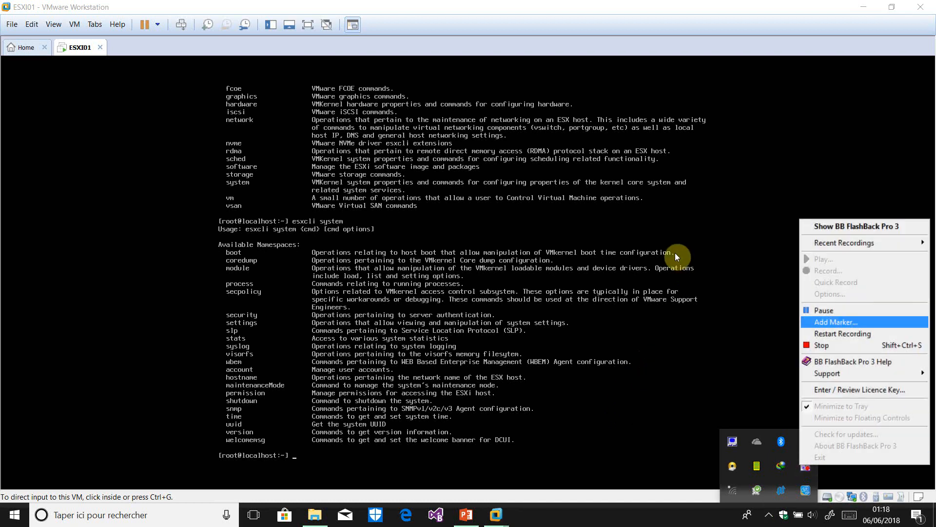
{"action": "left_click", "coordinate": [844, 311]}
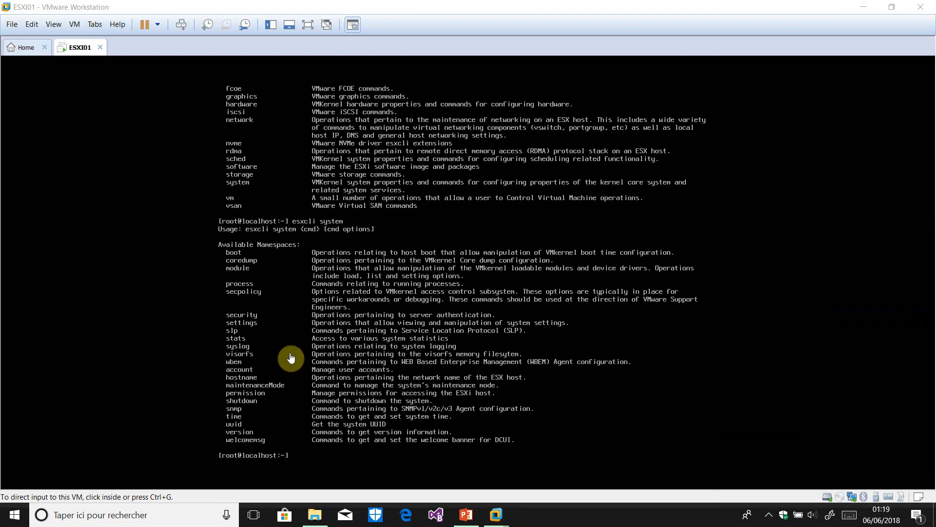
{"action": "left_click", "coordinate": [368, 448]}
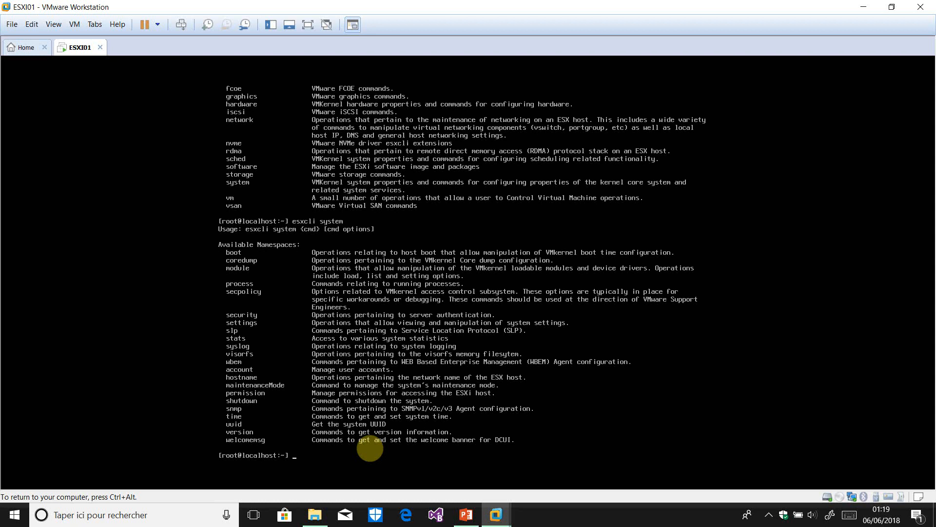
List the esxcli system hostname commands and show the current host name, localhost
{"action": "key", "text": "Up"}
{"action": "type", "text": "hostname"}
{"action": "key", "text": "Return"}
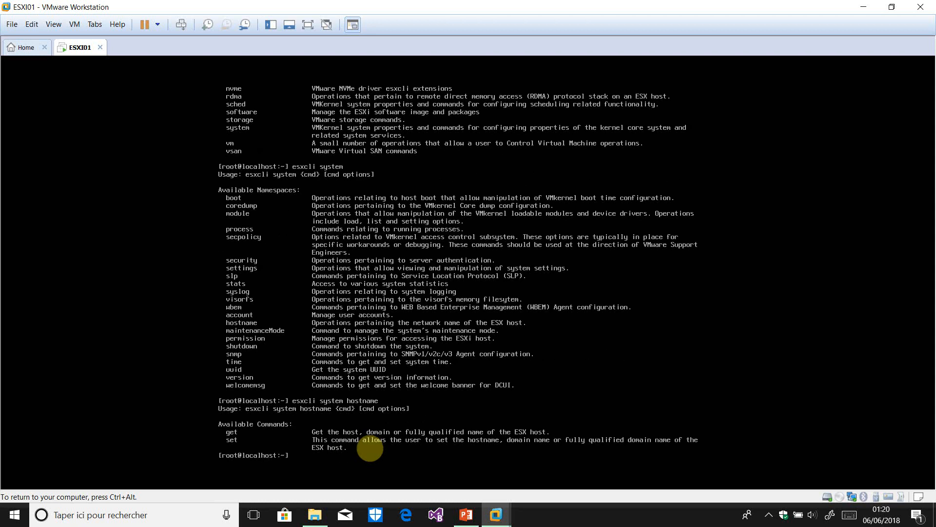
{"action": "key", "text": "Up"}
{"action": "type", "text": "get"}
{"action": "key", "text": "Return"}
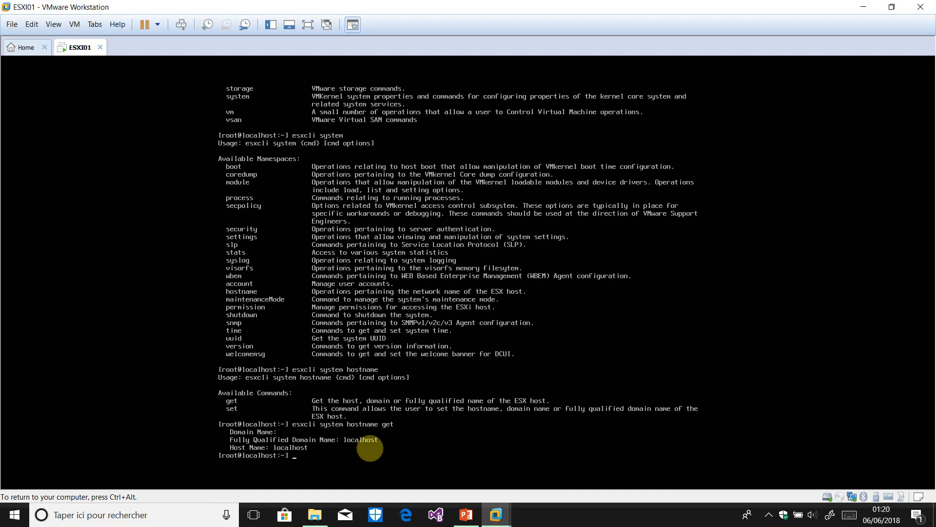
Run esxcli system hostname set without options to see it needs --host, --domain or --fqdn
{"action": "key", "text": "Up"}
{"action": "key", "text": "BackSpace"}
{"action": "key", "text": "BackSpace"}
{"action": "type", "text": "se"}
{"action": "key", "text": "Return"}
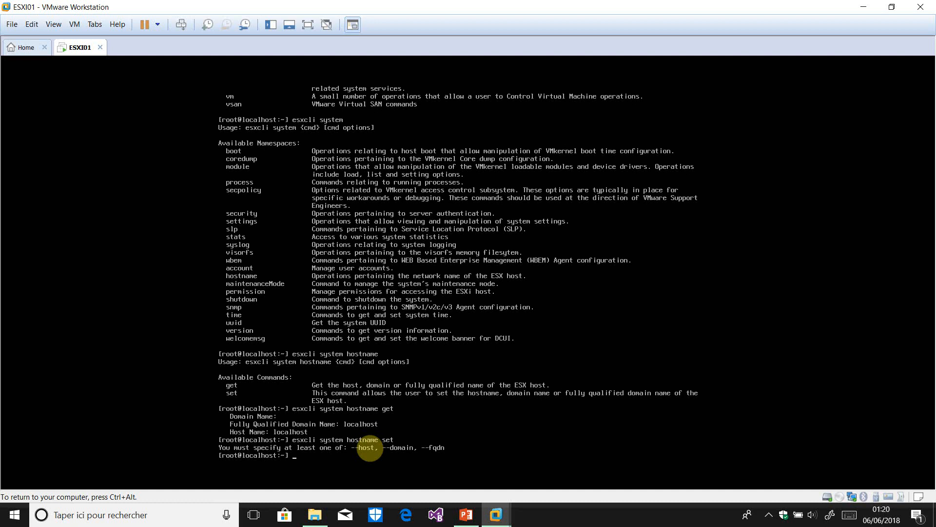
Set the host name to esxi01 with esxcli system hostname set --host
{"action": "key", "text": "Up"}
{"action": "type", "text": "--"}
{"action": "type", "text": "ost esxi"}
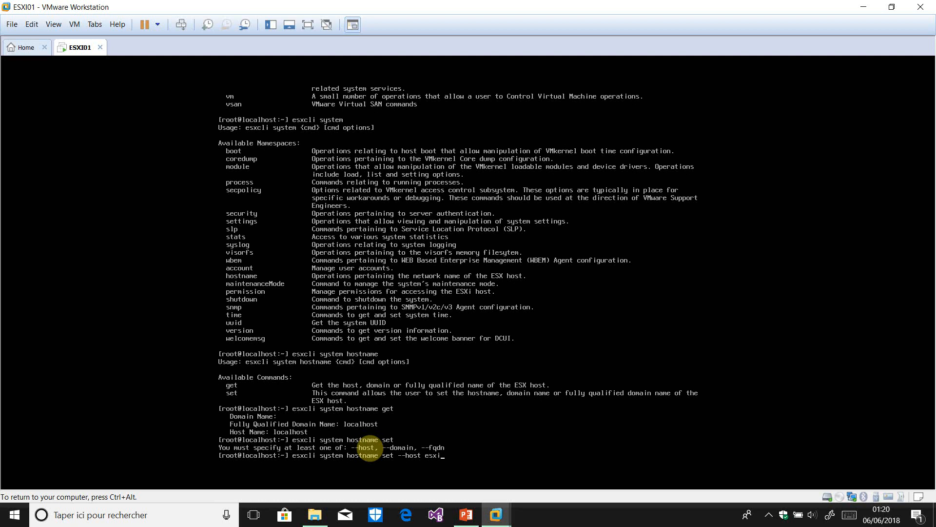
{"action": "type", "text": "01"}
{"action": "key", "text": "Return"}
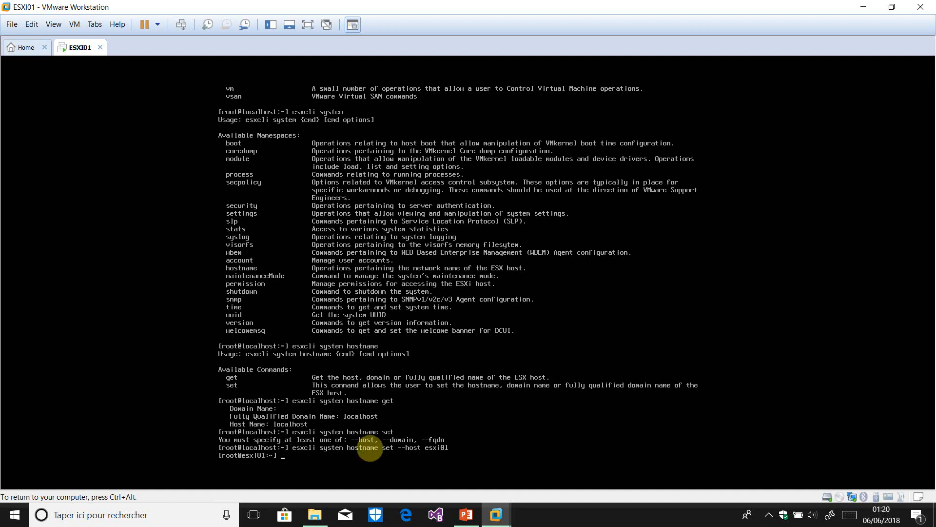
Set the host's domain to ennibi.loc with hostname set --domain
{"action": "key", "text": "Up"}
{"action": "key", "text": "BackSpace"}
{"action": "key", "text": "BackSpace"}
{"action": "key", "text": "BackSpace"}
{"action": "key", "text": "BackSpace"}
{"action": "key", "text": "BackSpace"}
{"action": "key", "text": "BackSpace"}
{"action": "key", "text": "BackSpace"}
{"action": "key", "text": "BackSpace"}
{"action": "key", "text": "BackSpace"}
{"action": "key", "text": "BackSpace"}
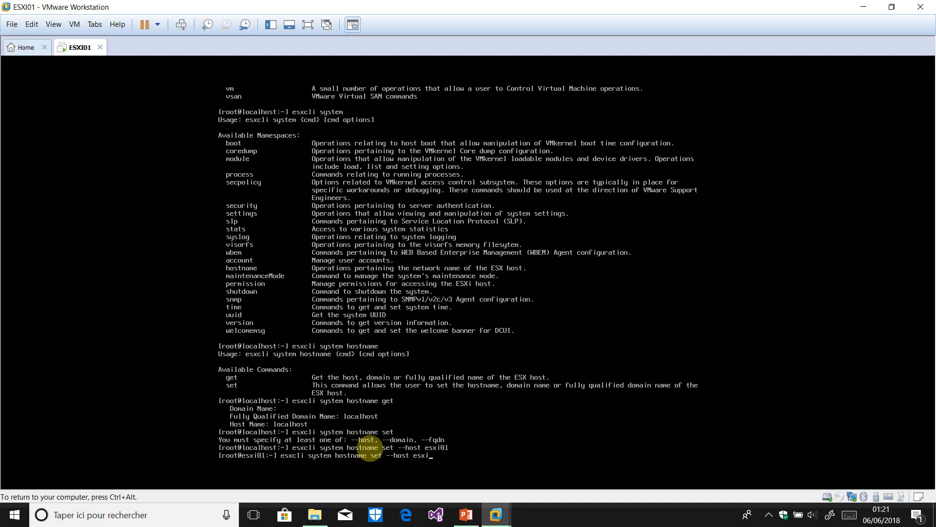
{"action": "type", "text": "domain ennibi.loc"}
{"action": "key", "text": "Return"}
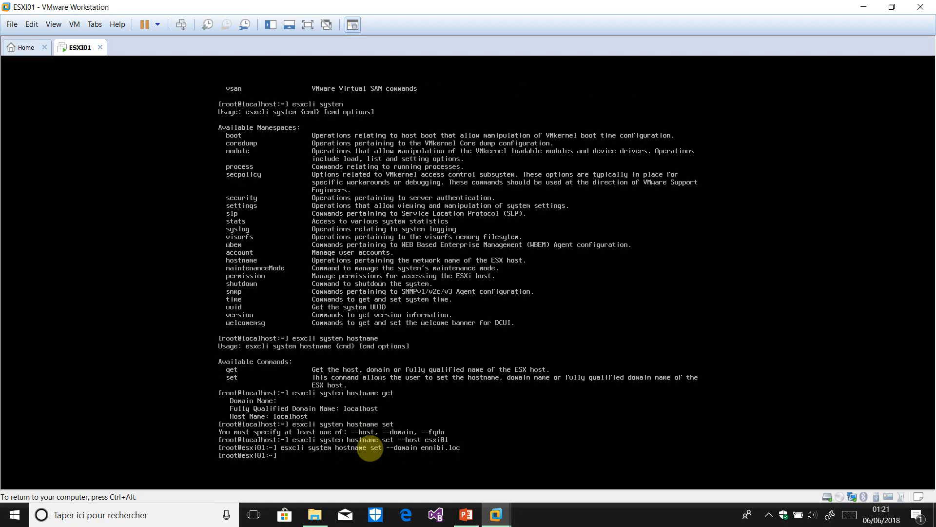
Set the FQDN to esxi01.ennibi.loc and switch back to the DCUI with Alt+F2
{"action": "key", "text": "Up"}
{"action": "key", "text": "BackSpace"}
{"action": "key", "text": "BackSpace"}
{"action": "key", "text": "BackSpace"}
{"action": "key", "text": "BackSpace"}
{"action": "key", "text": "BackSpace"}
{"action": "key", "text": "BackSpace"}
{"action": "key", "text": "BackSpace"}
{"action": "key", "text": "BackSpace"}
{"action": "key", "text": "BackSpace"}
{"action": "key", "text": "BackSpace"}
{"action": "key", "text": "BackSpace"}
{"action": "key", "text": "BackSpace"}
{"action": "key", "text": "BackSpace"}
{"action": "key", "text": "BackSpace"}
{"action": "key", "text": "BackSpace"}
{"action": "key", "text": "BackSpace"}
{"action": "type", "text": "fqdn esxi01"}
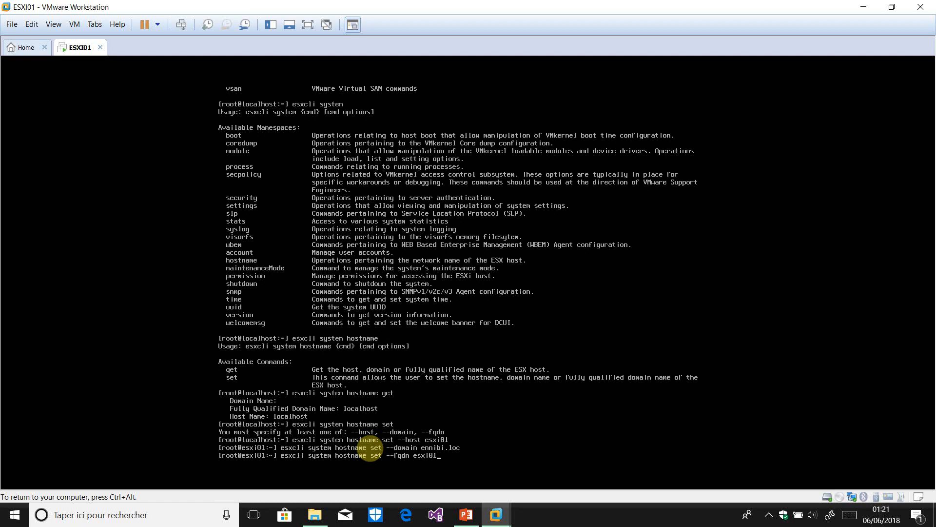
{"action": "type", "text": ".ennibi.loc"}
{"action": "key", "text": "Return"}
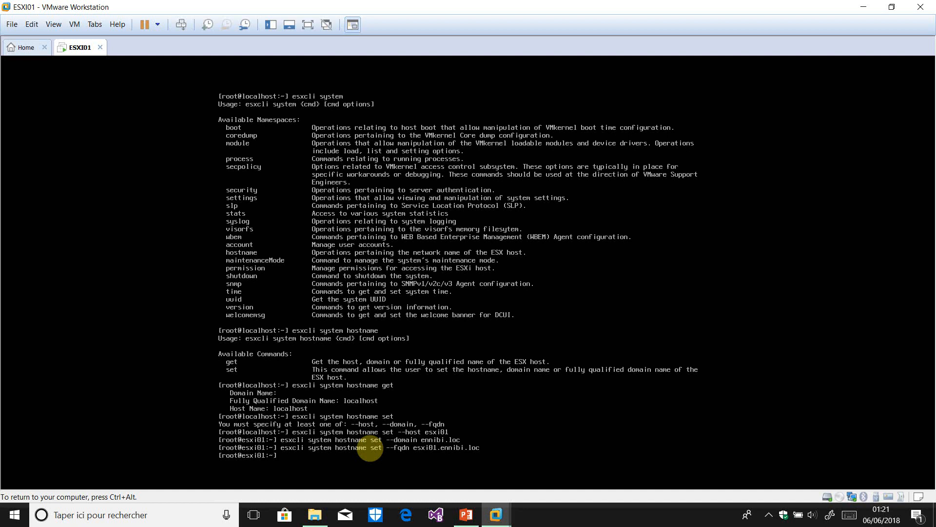
{"action": "key", "text": "alt+F2"}
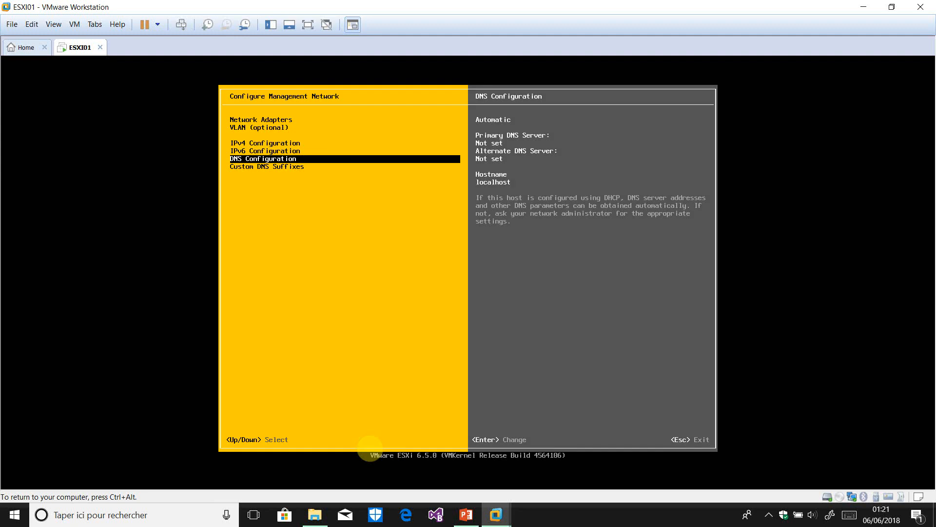
Back out to System Customization and restart the management network, confirming with F11
{"action": "key", "text": "Return"}
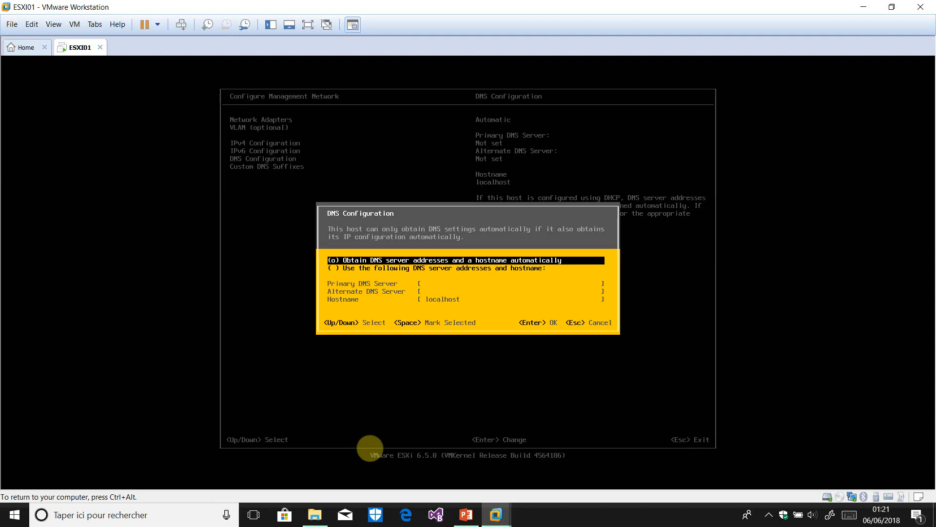
{"action": "key", "text": "Return"}
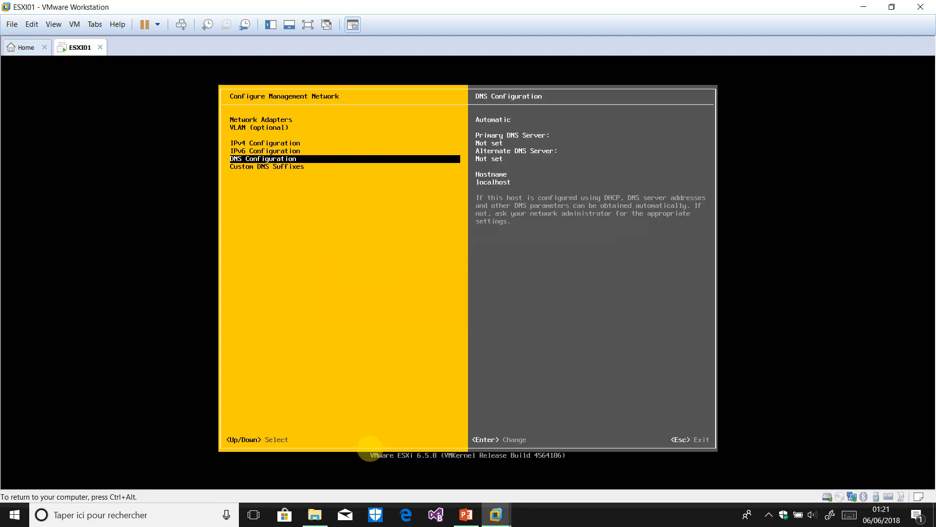
{"action": "key", "text": "Escape"}
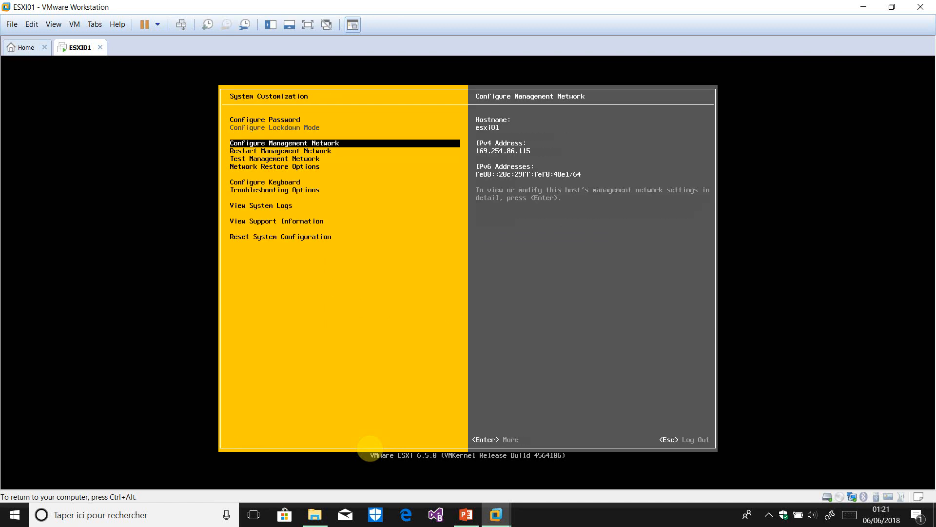
{"action": "key", "text": "Down"}
{"action": "key", "text": "Down"}
{"action": "key", "text": "Up"}
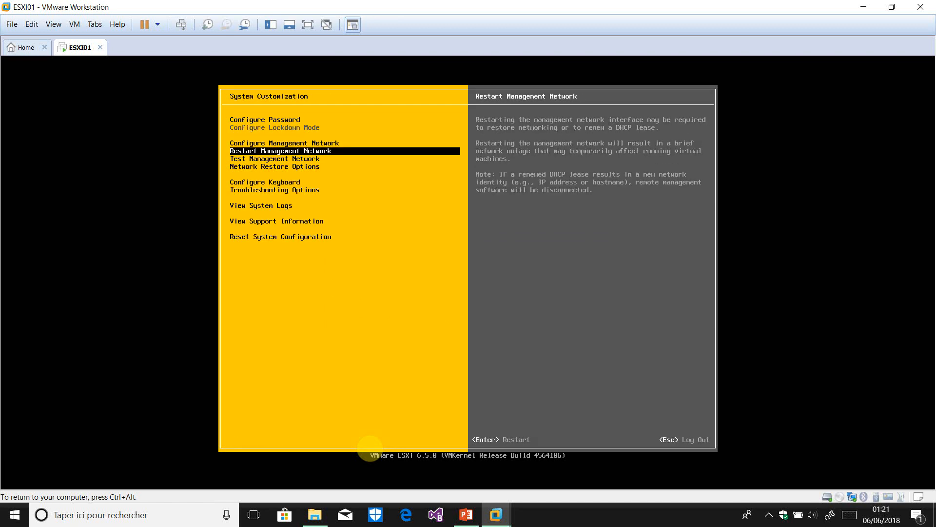
{"action": "key", "text": "Return"}
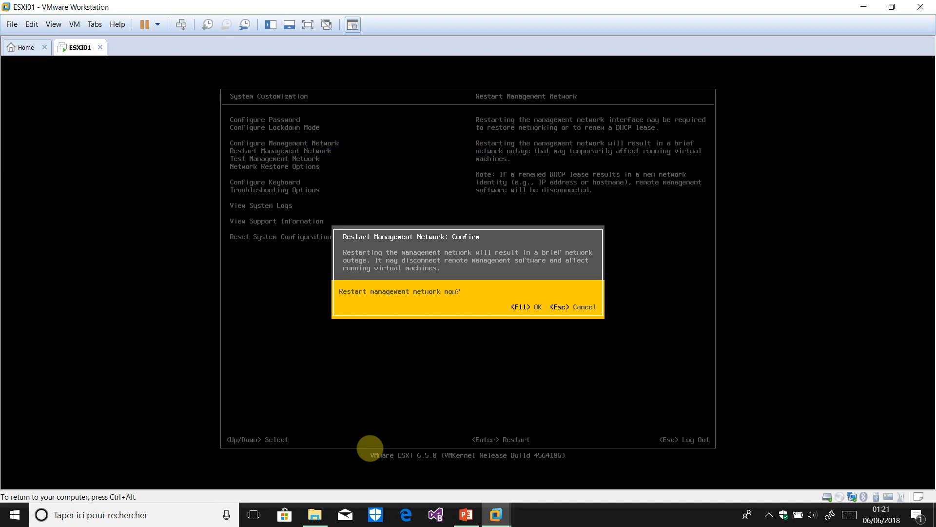
{"action": "key", "text": "F11"}
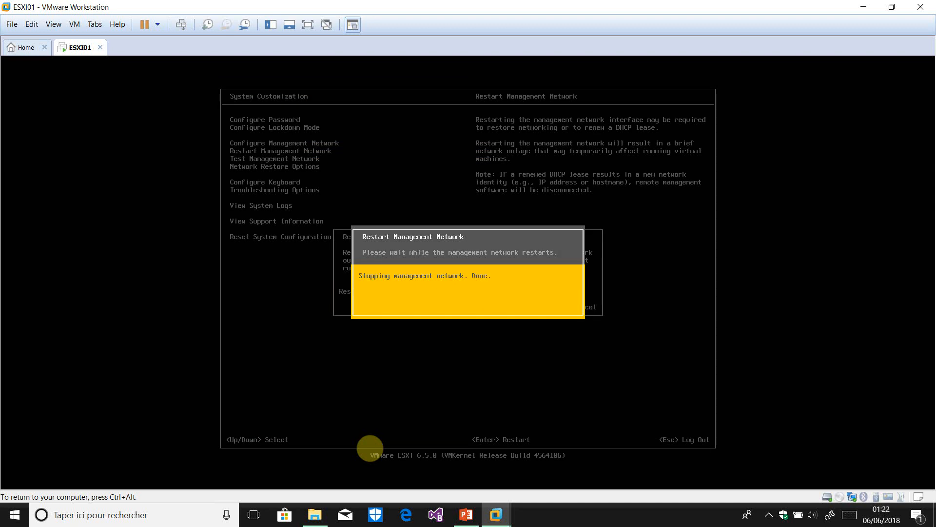
{"action": "key", "text": "Return"}
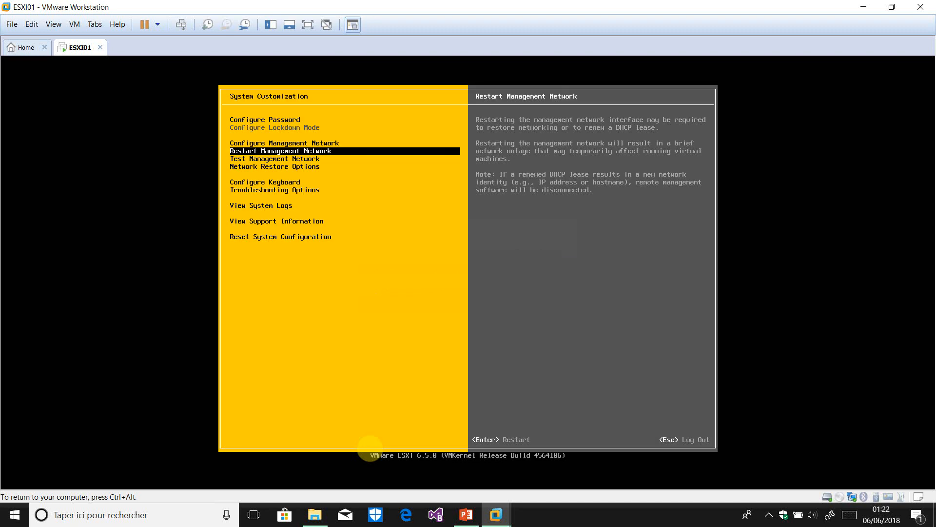
Open Configure Management Network and select the DNS Configuration entry
{"action": "key", "text": "Up"}
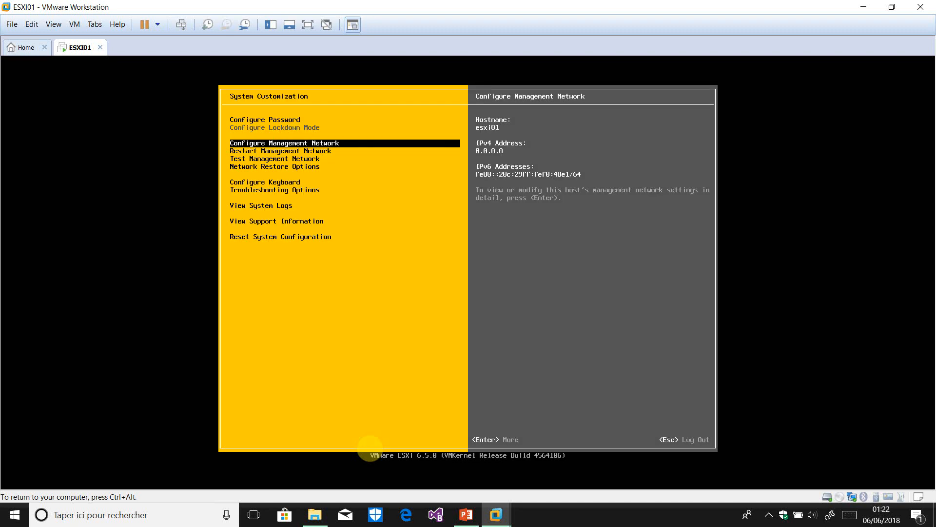
{"action": "key", "text": "Return"}
{"action": "key", "text": "Down"}
{"action": "key", "text": "Down"}
{"action": "key", "text": "Down"}
{"action": "key", "text": "Down"}
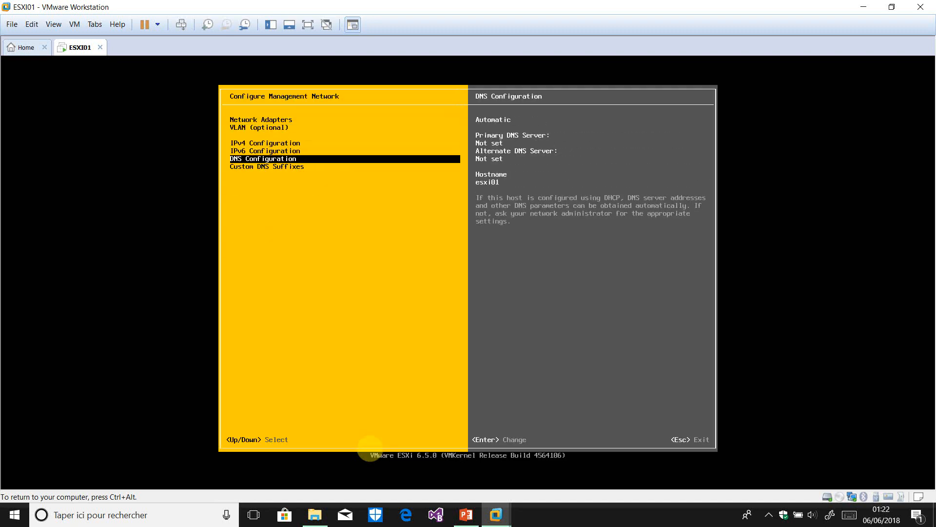
Check DNS Configuration and Custom DNS Suffixes without changes, view IPv6 and adapter details, then exit
{"action": "key", "text": "Return"}
{"action": "key", "text": "Down"}
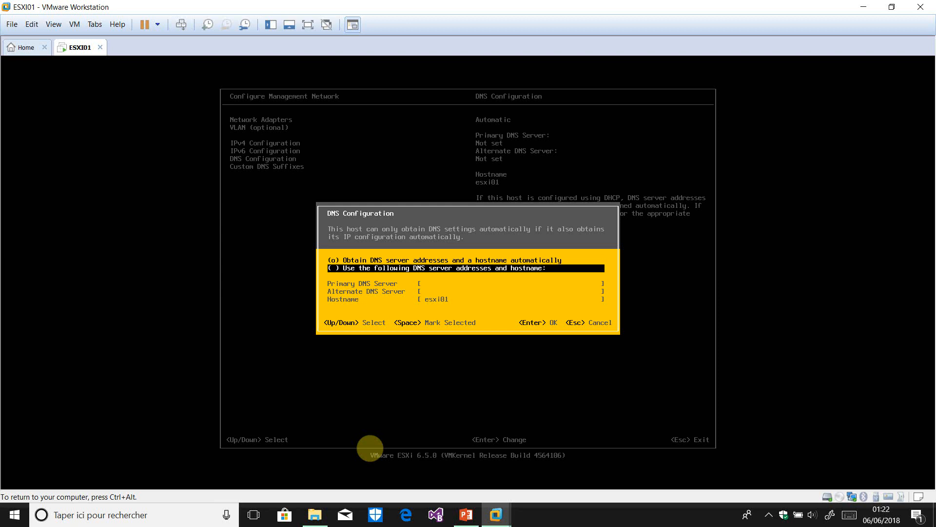
{"action": "key", "text": "Escape"}
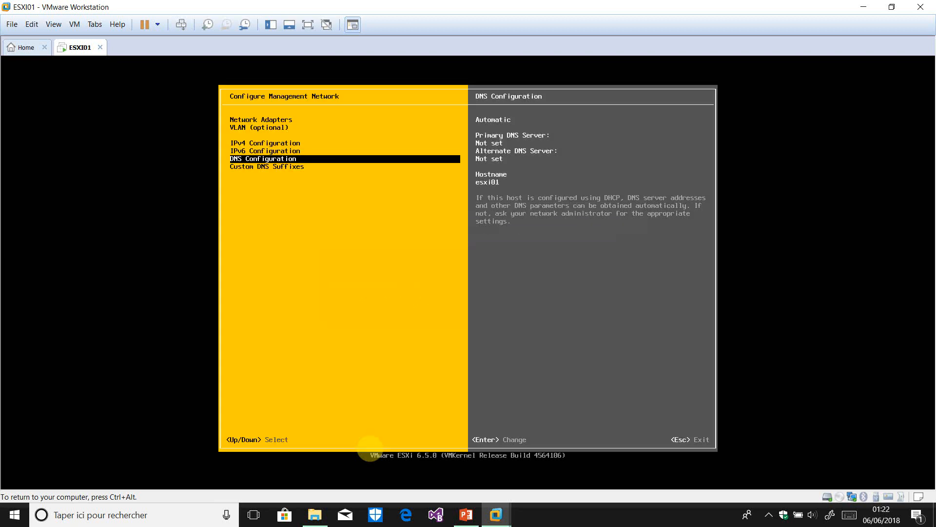
{"action": "key", "text": "Down"}
{"action": "key", "text": "Return"}
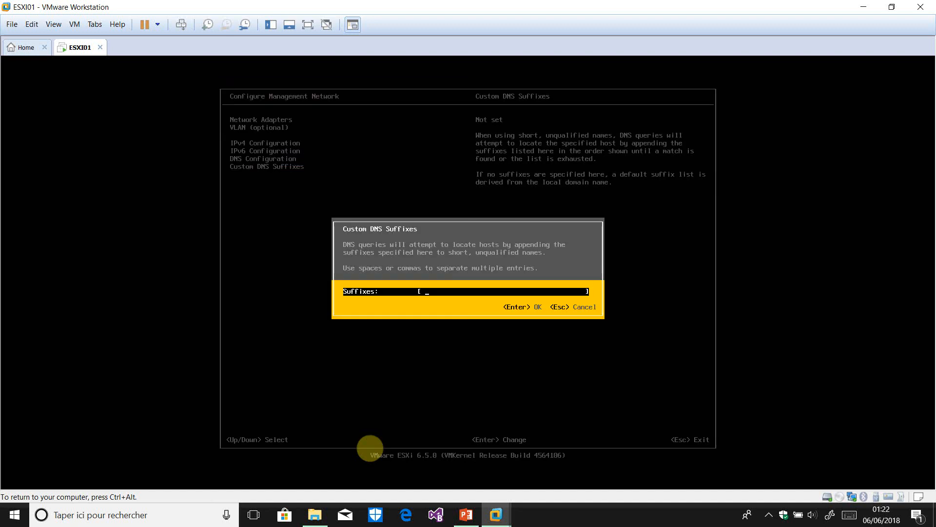
{"action": "key", "text": "Escape"}
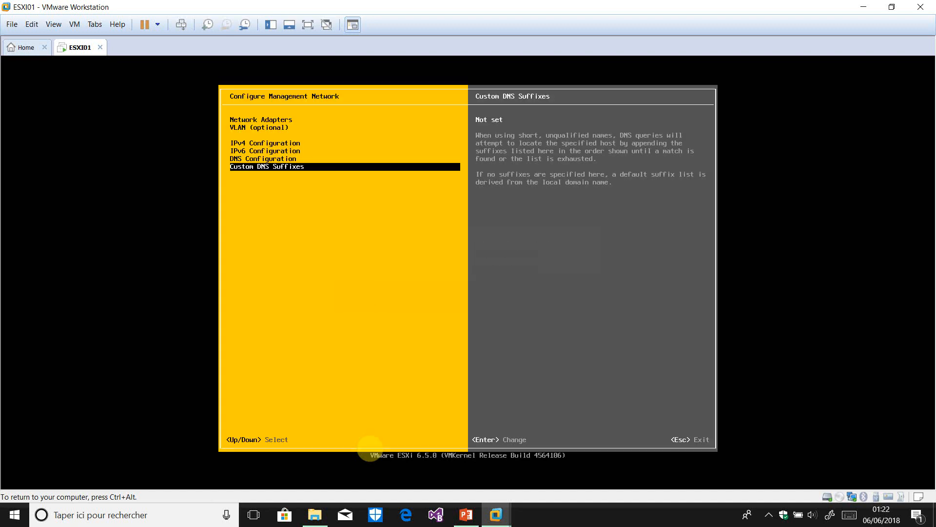
{"action": "key", "text": "Up"}
{"action": "key", "text": "Up"}
{"action": "key", "text": "Up"}
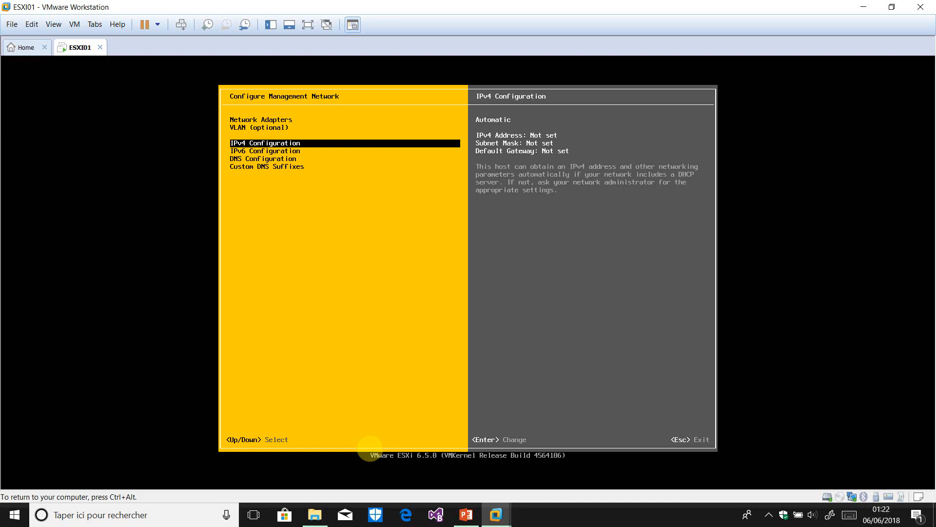
{"action": "key", "text": "Up"}
{"action": "key", "text": "Up"}
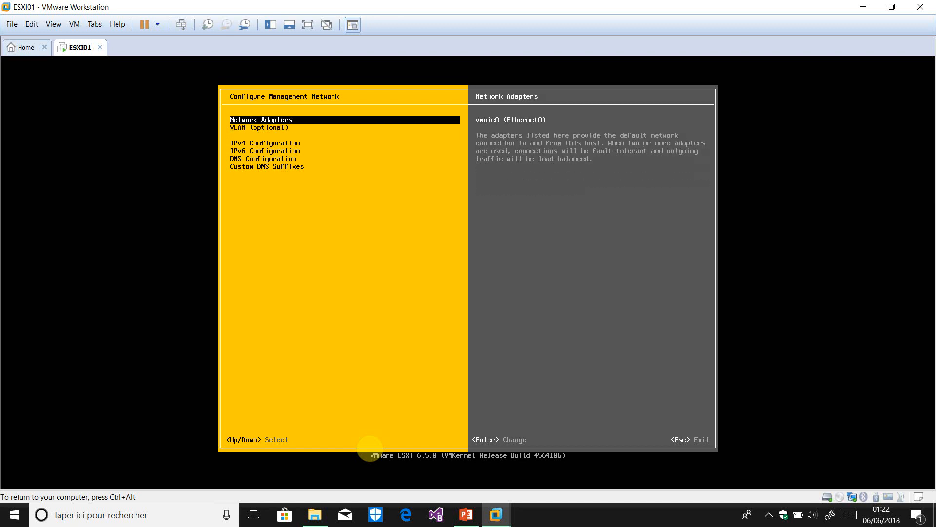
{"action": "key", "text": "Escape"}
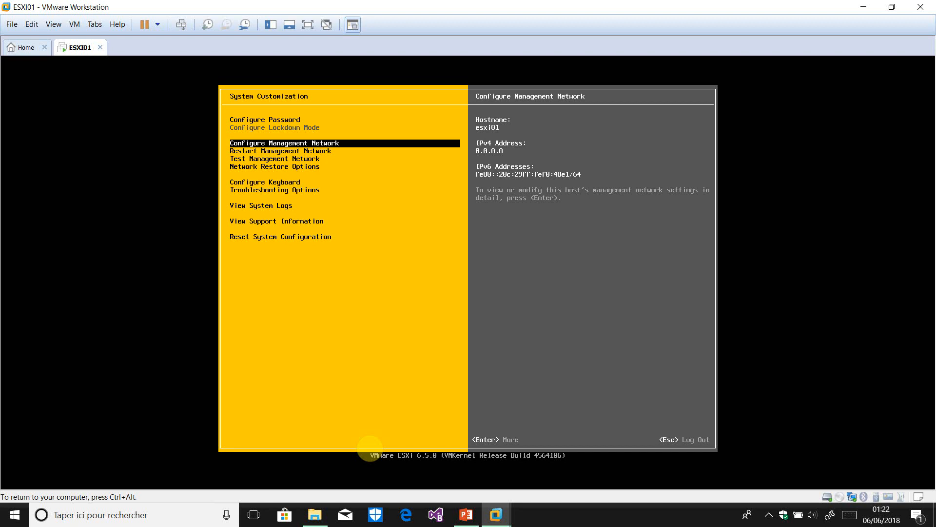
Switch to the ESXi Shell, clear it, and run esxcli system and esxcli system account
{"action": "key", "text": "alt+F1"}
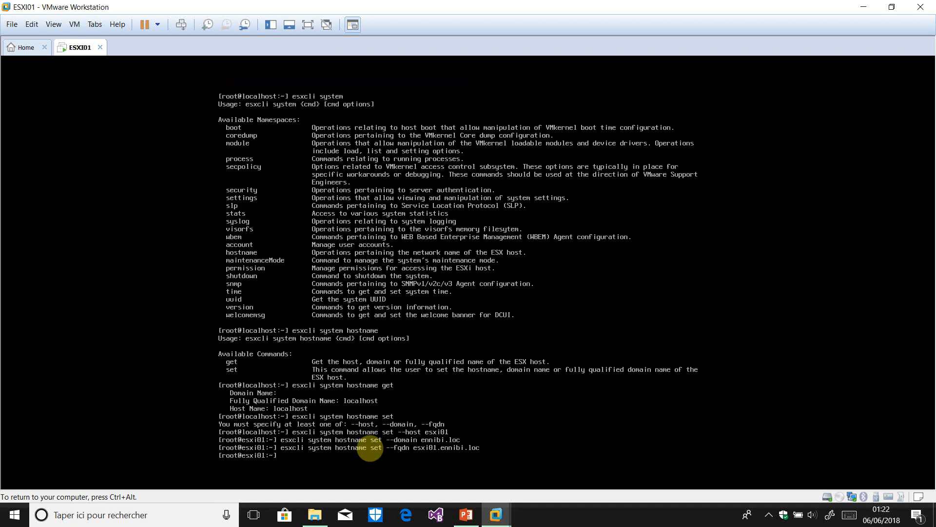
{"action": "type", "text": "clear"}
{"action": "key", "text": "Return"}
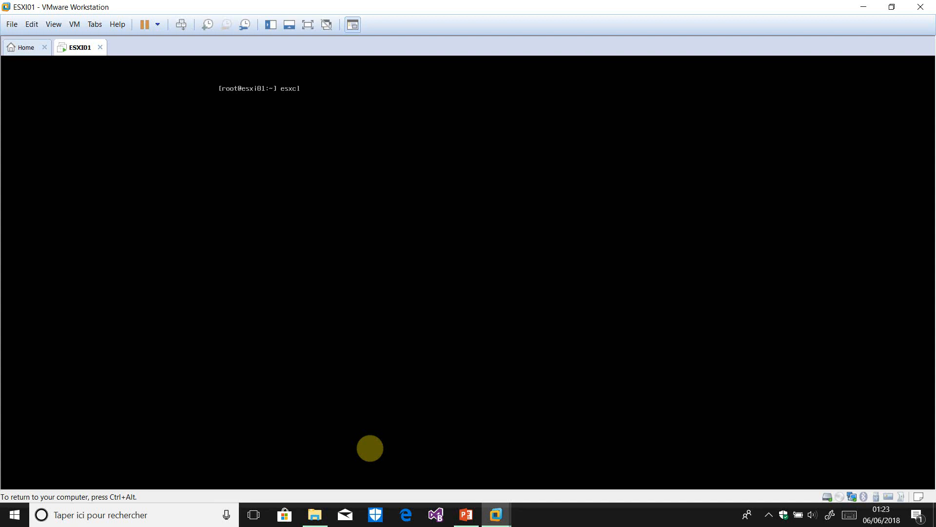
{"action": "type", "text": "esxcli system"}
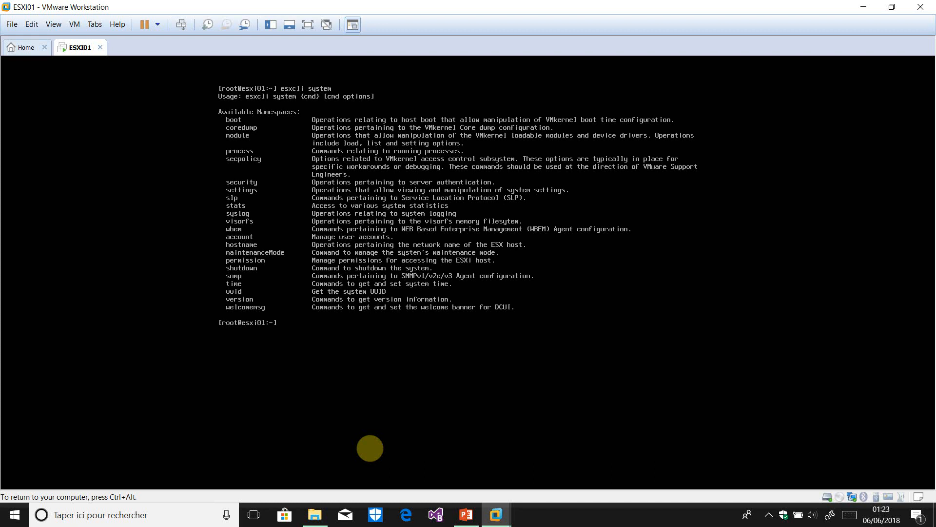
{"action": "key", "text": "Up"}
{"action": "type", "text": "accou"}
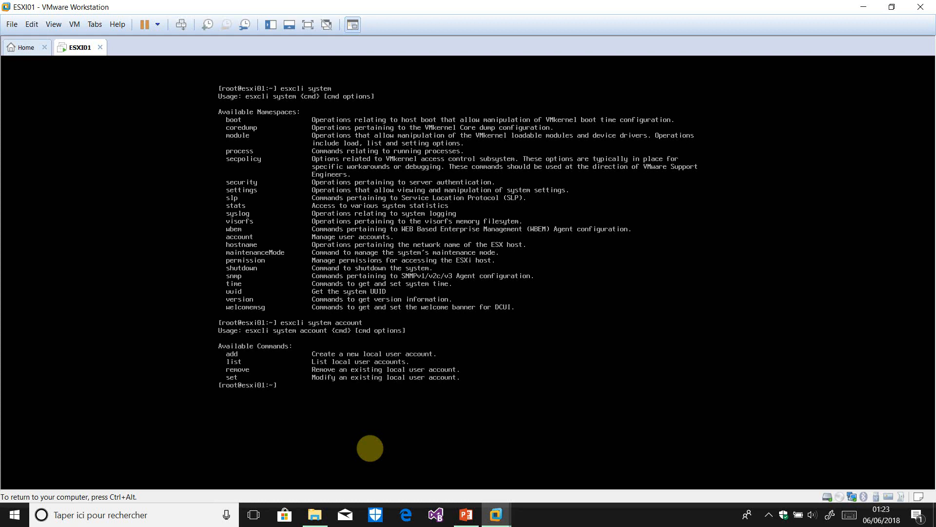
List local accounts root, dcui and vpxuser, then run account add to see it requires --id
{"action": "key", "text": "Up"}
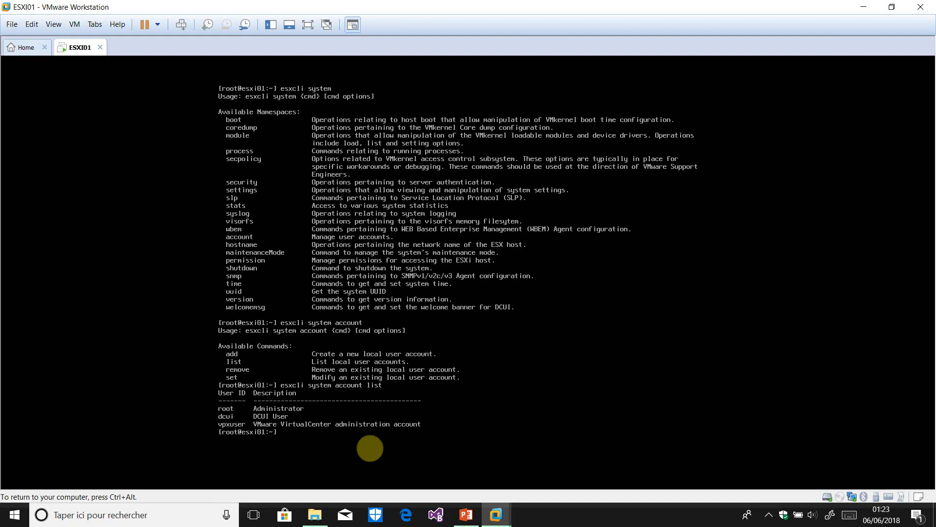
{"action": "key", "text": "Up"}
{"action": "key", "text": "BackSpace"}
{"action": "key", "text": "BackSpace"}
{"action": "key", "text": "BackSpace"}
{"action": "key", "text": "BackSpace"}
{"action": "type", "text": "add"}
{"action": "key", "text": "Return"}
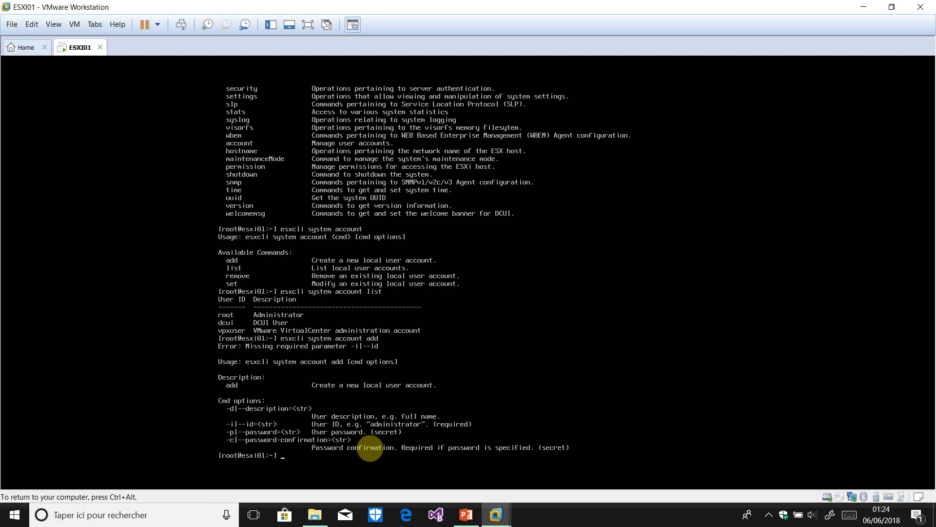
Create local account ennibi with description 'administrateur' and its password via esxcli system account add
{"action": "key", "text": "Up"}
{"action": "key", "text": "BackSpace"}
{"action": "key", "text": "BackSpace"}
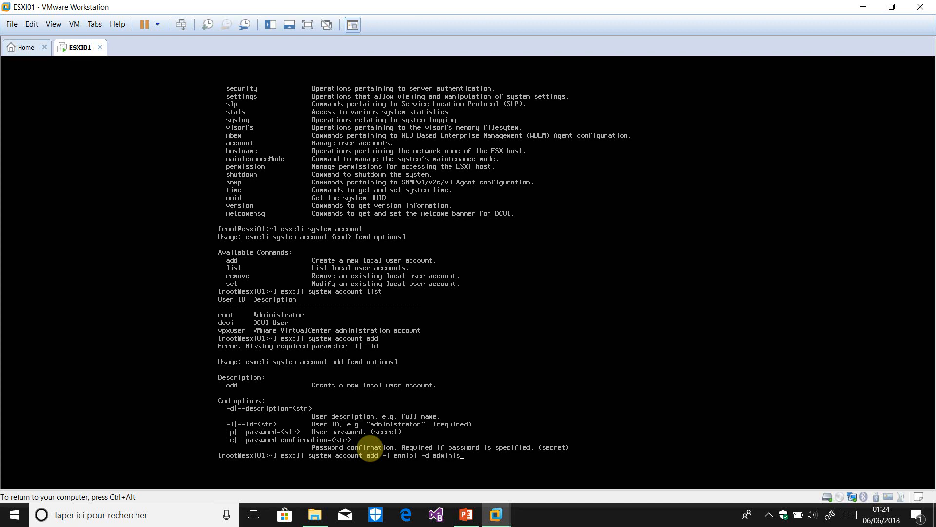
{"action": "key", "text": "Return"}
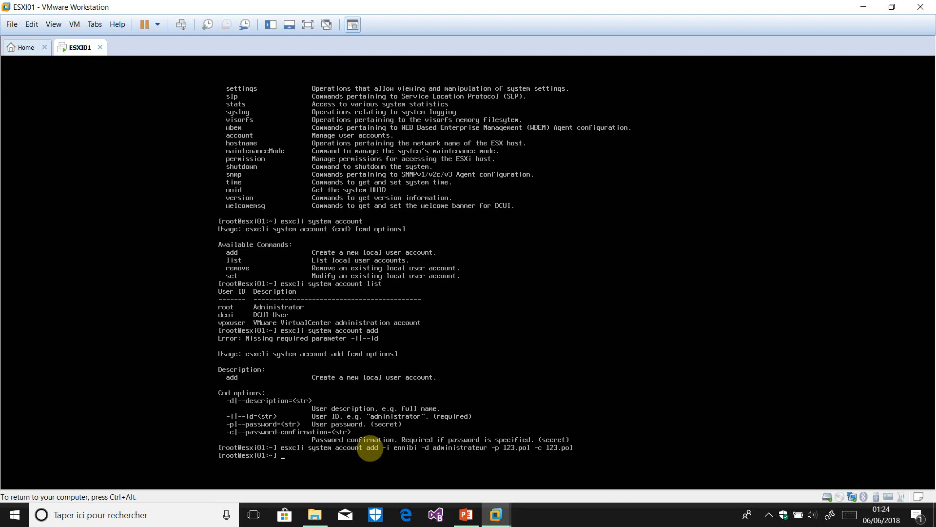
List local accounts to confirm ennibi appears alongside root, dcui and vpxuser
{"action": "key", "text": "Up"}
{"action": "key", "text": "Up"}
{"action": "key", "text": "Up"}
{"action": "key", "text": "Return"}
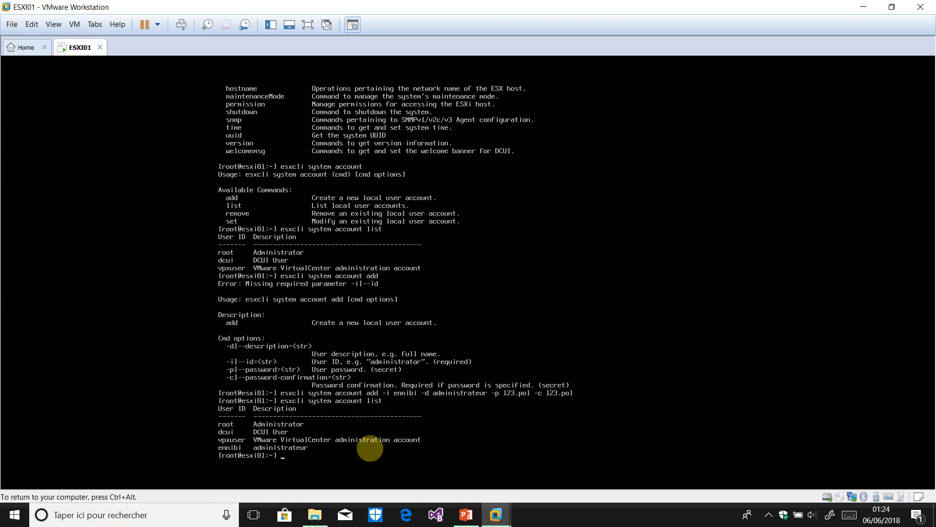
{"action": "key", "text": "ctrl+alt"}
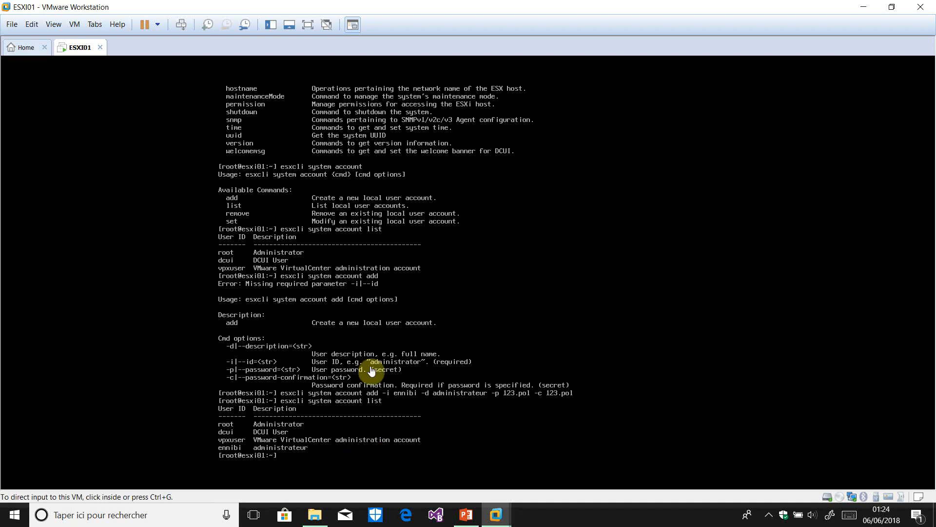
{"action": "left_click", "coordinate": [767, 516]}
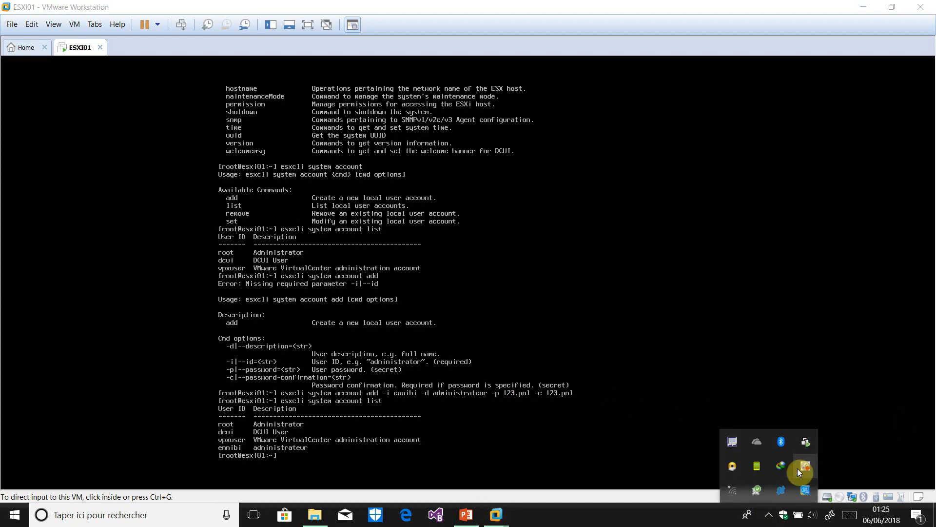
{"action": "right_click", "coordinate": [797, 468]}
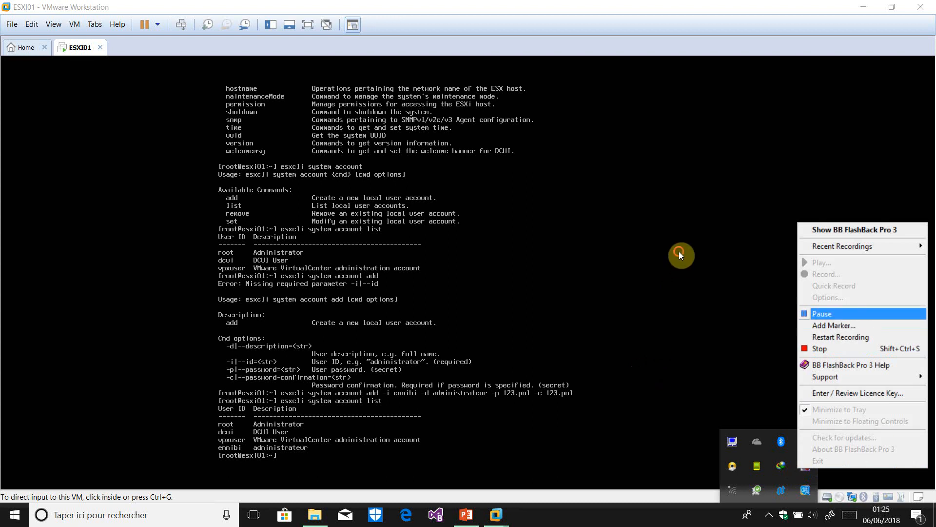
{"action": "left_click", "coordinate": [848, 314]}
{"action": "left_click", "coordinate": [432, 440]}
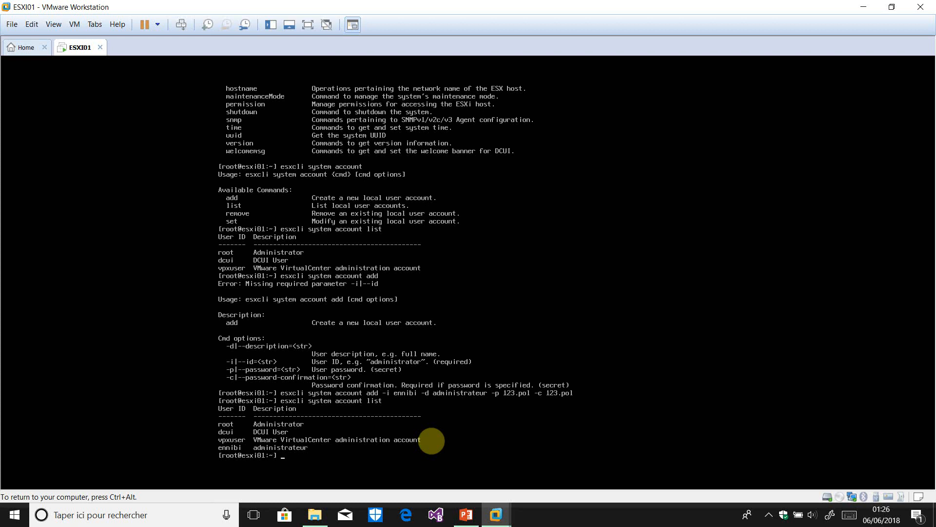
Explore the esxcli system and system permission namespaces, then list host permissions (dcui, root, vpxuser as Admin)
{"action": "key", "text": "Up"}
{"action": "key", "text": "BackSpace"}
{"action": "key", "text": "BackSpace"}
{"action": "key", "text": "BackSpace"}
{"action": "key", "text": "BackSpace"}
{"action": "key", "text": "BackSpace"}
{"action": "key", "text": "BackSpace"}
{"action": "key", "text": "BackSpace"}
{"action": "key", "text": "BackSpace"}
{"action": "key", "text": "Return"}
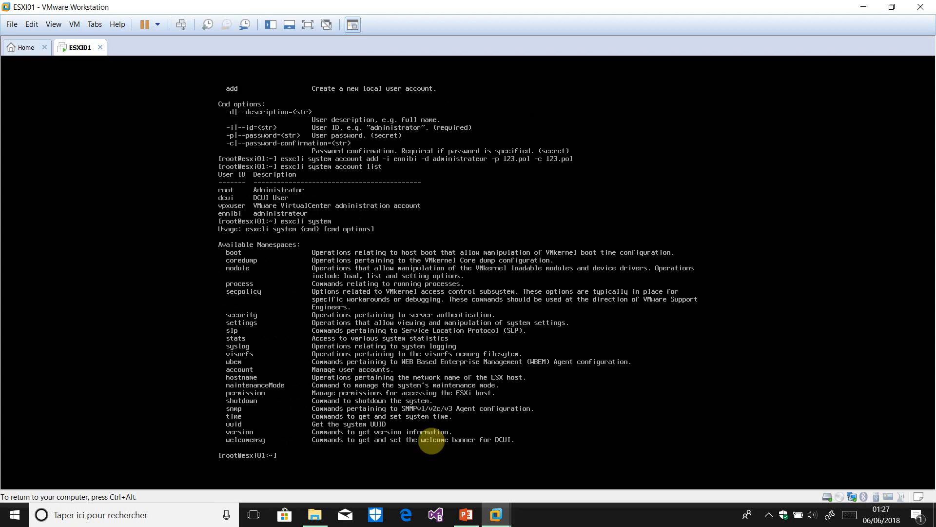
{"action": "key", "text": "Up"}
{"action": "type", "text": "permission"}
{"action": "key", "text": "Return"}
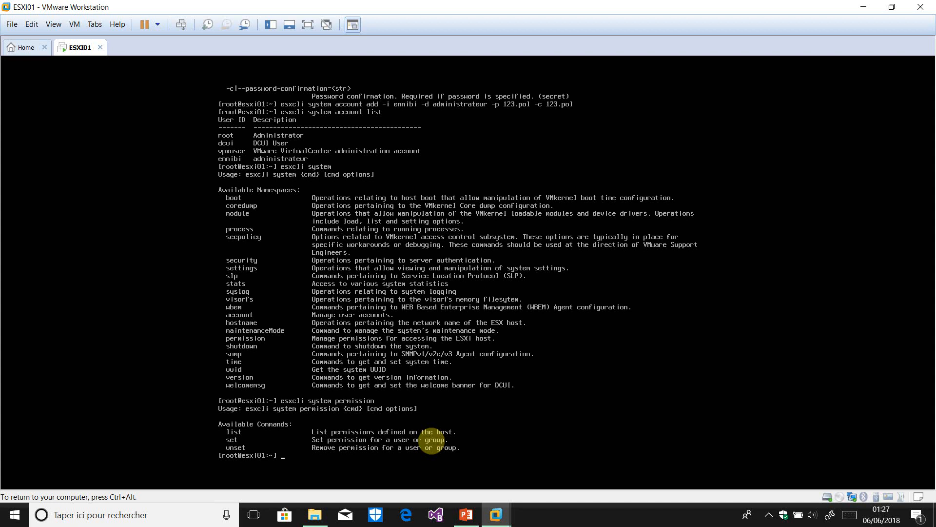
{"action": "key", "text": "Up"}
{"action": "type", "text": "list"}
{"action": "key", "text": "Return"}
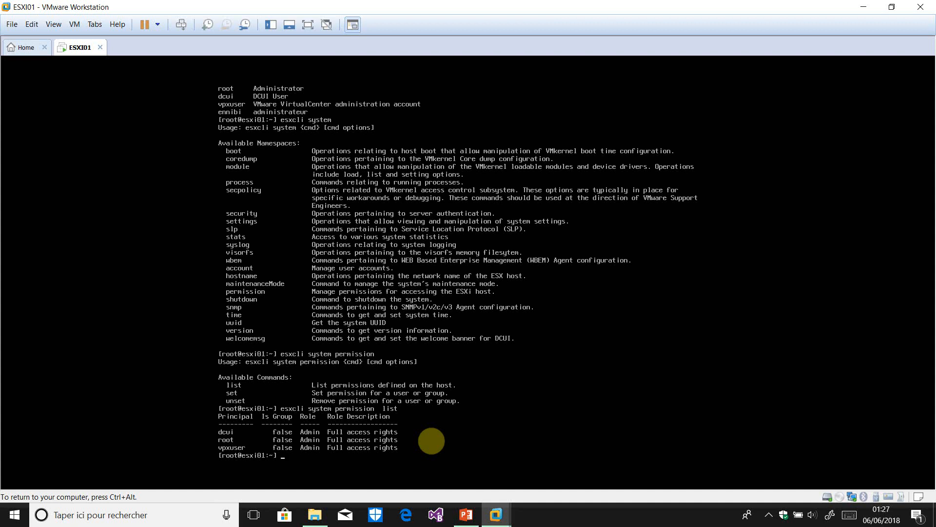
Show the permission set options and type 'esxcli system permission set -i ennibi -r Admin'
{"action": "key", "text": "Up"}
{"action": "key", "text": "BackSpace"}
{"action": "key", "text": "BackSpace"}
{"action": "type", "text": "set"}
{"action": "key", "text": "Return"}
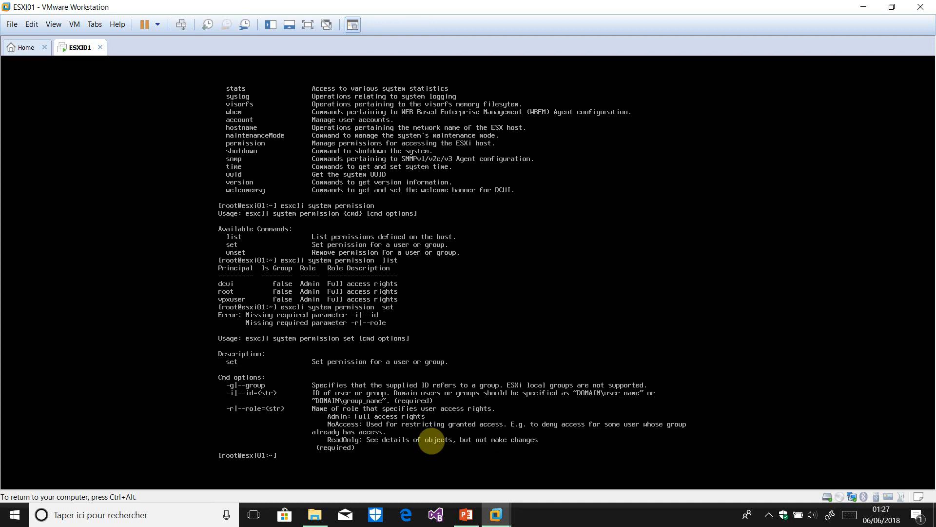
{"action": "key", "text": "Up"}
{"action": "type", "text": "-i ennibi -r"}
{"action": "type", "text": "Admin"}
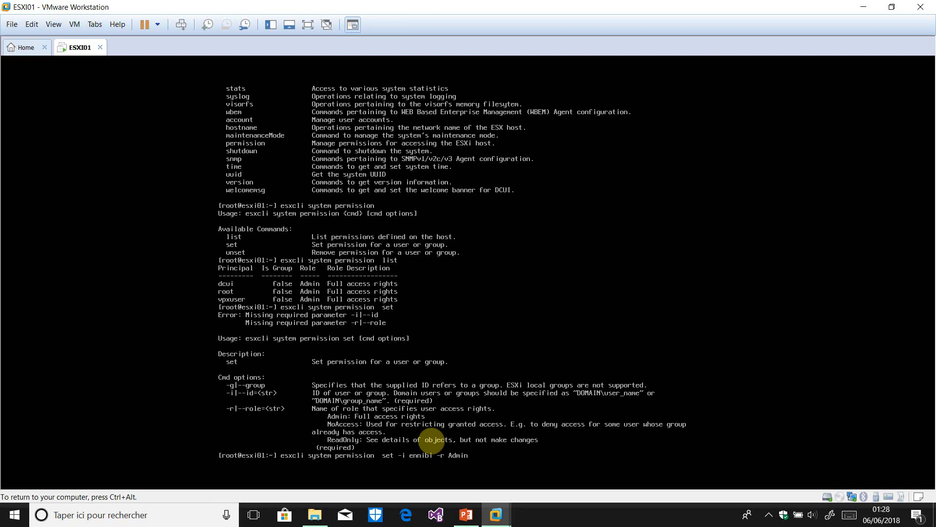
Grant ennibi the Admin role, confirm it in 'esxcli system permission list', then switch to the DCUI
{"action": "key", "text": "Return"}
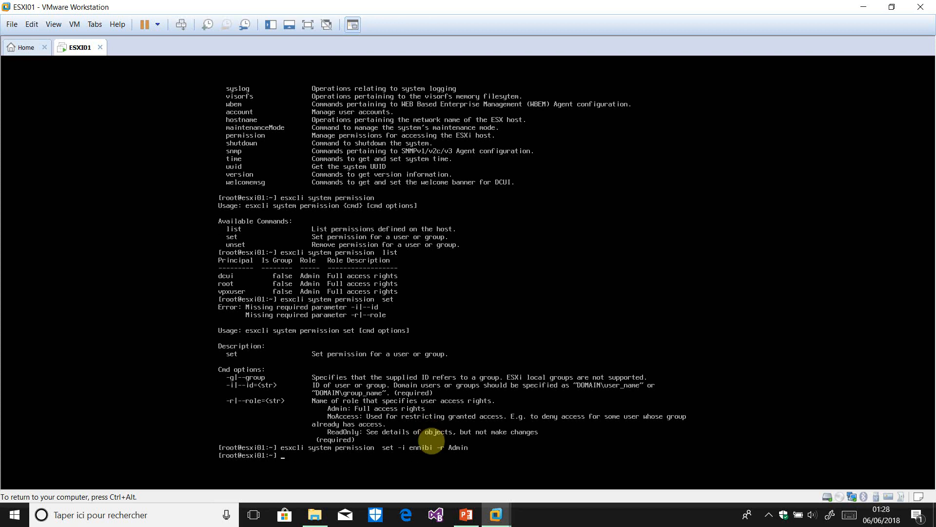
{"action": "key", "text": "Up"}
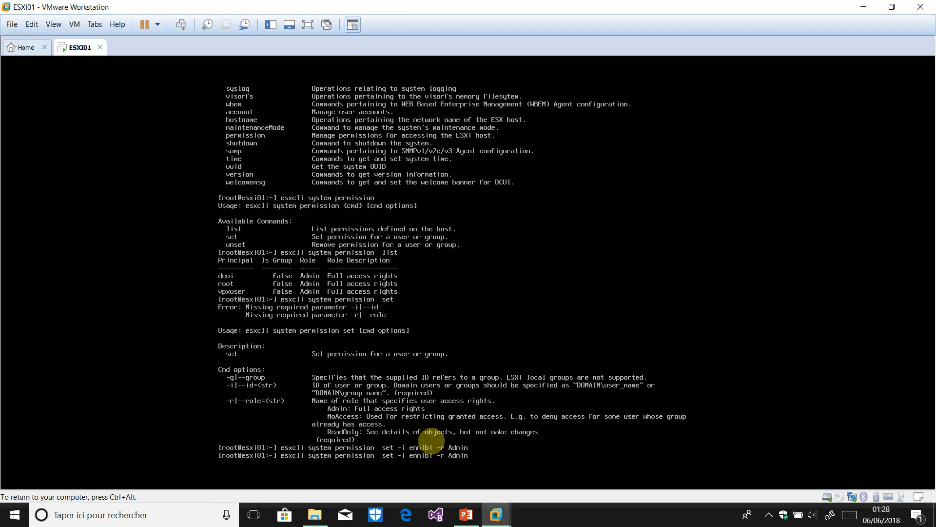
{"action": "key", "text": "BackSpace"}
{"action": "key", "text": "BackSpace"}
{"action": "key", "text": "BackSpace"}
{"action": "key", "text": "BackSpace"}
{"action": "key", "text": "BackSpace"}
{"action": "key", "text": "BackSpace"}
{"action": "key", "text": "BackSpace"}
{"action": "key", "text": "BackSpace"}
{"action": "key", "text": "BackSpace"}
{"action": "key", "text": "BackSpace"}
{"action": "key", "text": "BackSpace"}
{"action": "key", "text": "BackSpace"}
{"action": "key", "text": "BackSpace"}
{"action": "key", "text": "BackSpace"}
{"action": "key", "text": "BackSpace"}
{"action": "key", "text": "BackSpace"}
{"action": "key", "text": "BackSpace"}
{"action": "key", "text": "BackSpace"}
{"action": "key", "text": "BackSpace"}
{"action": "key", "text": "BackSpace"}
{"action": "key", "text": "BackSpace"}
{"action": "key", "text": "BackSpace"}
{"action": "type", "text": "list"}
{"action": "key", "text": "Return"}
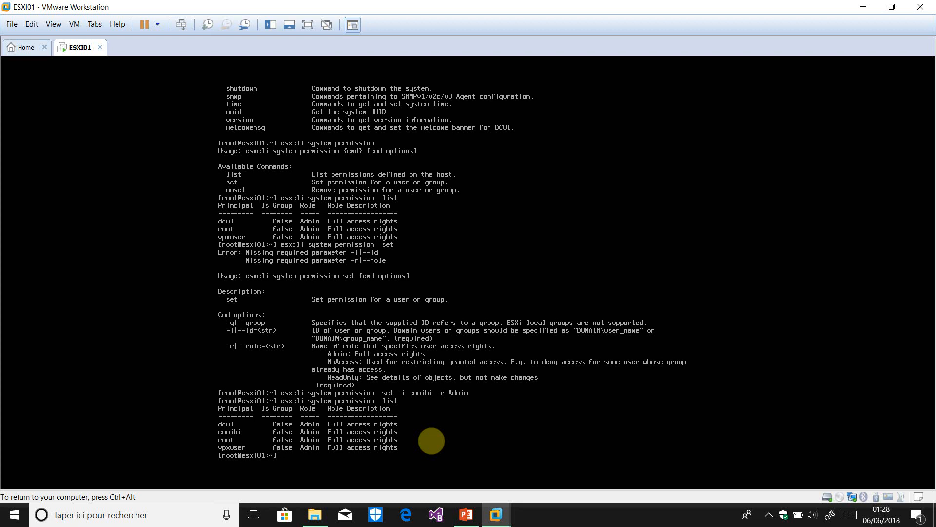
{"action": "key", "text": "alt+F2"}
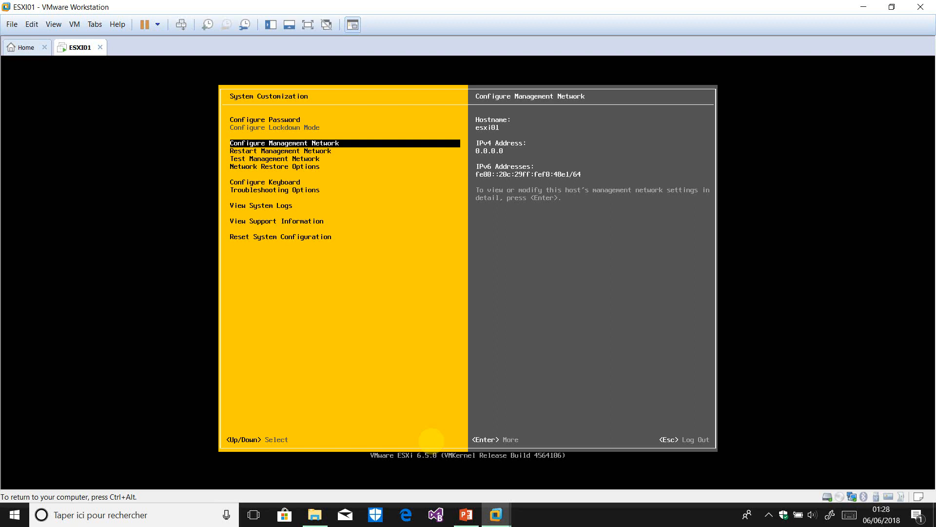
Log out of System Customization and sign in to the direct console as ennibi with its password
{"action": "key", "text": "Escape"}
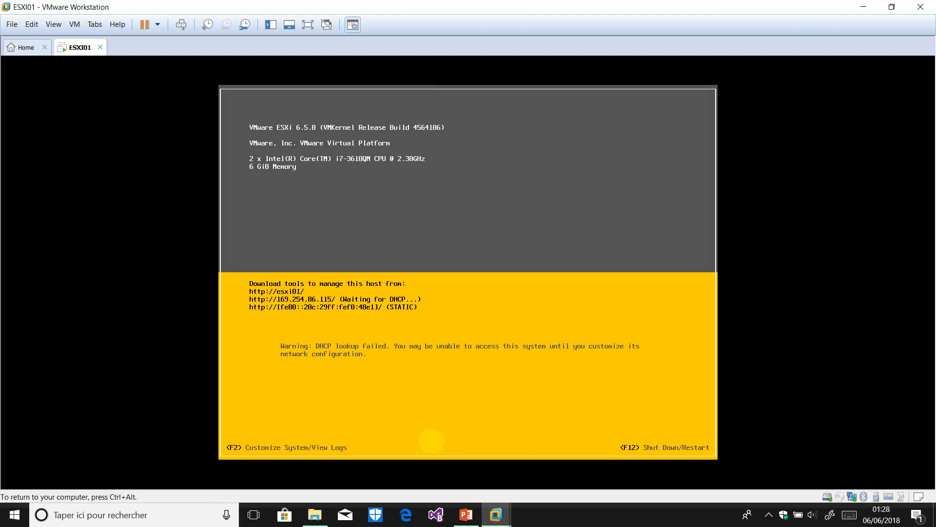
{"action": "key", "text": "F2"}
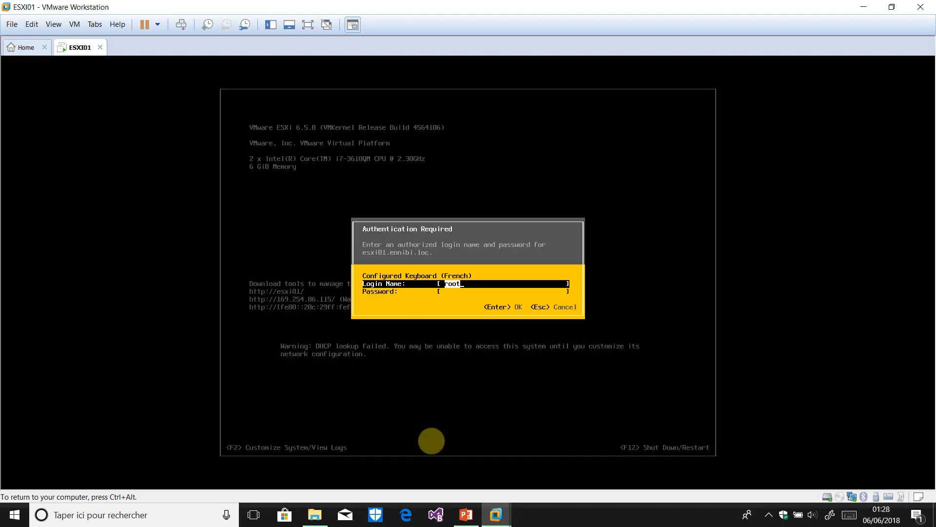
{"action": "key", "text": "BackSpace"}
{"action": "type", "text": "ennibi"}
{"action": "key", "text": "Tab"}
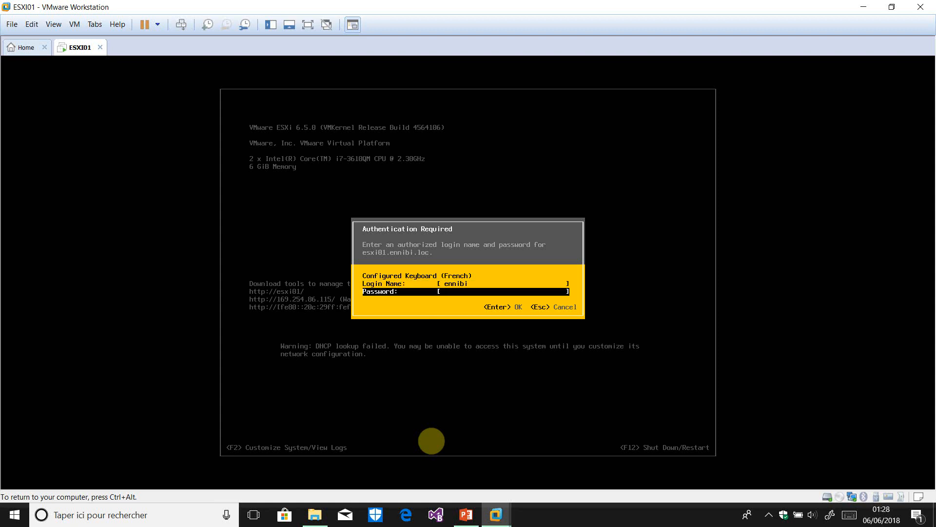
{"action": "type", "text": "****"}
{"action": "key", "text": "Return"}
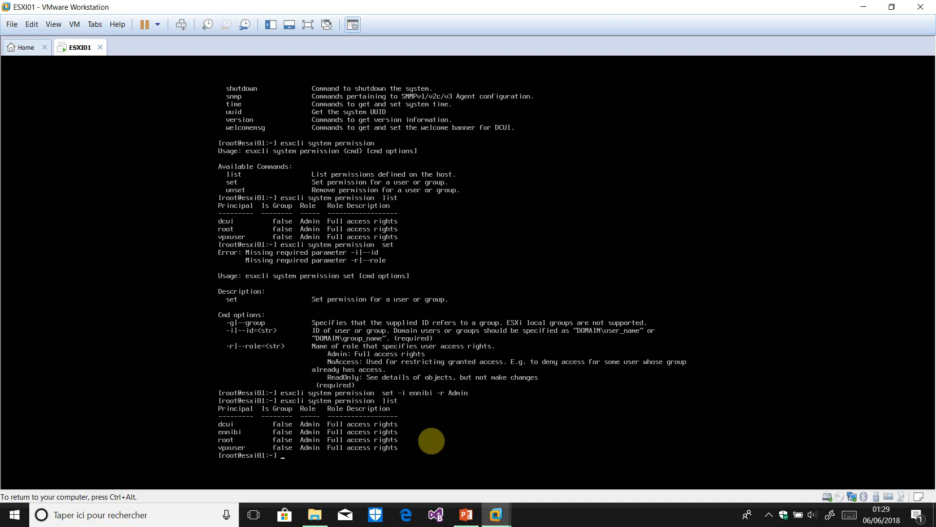
Clear the shell and list the top-level esxcli namespaces
{"action": "type", "text": "lear"}
{"action": "key", "text": "Return"}
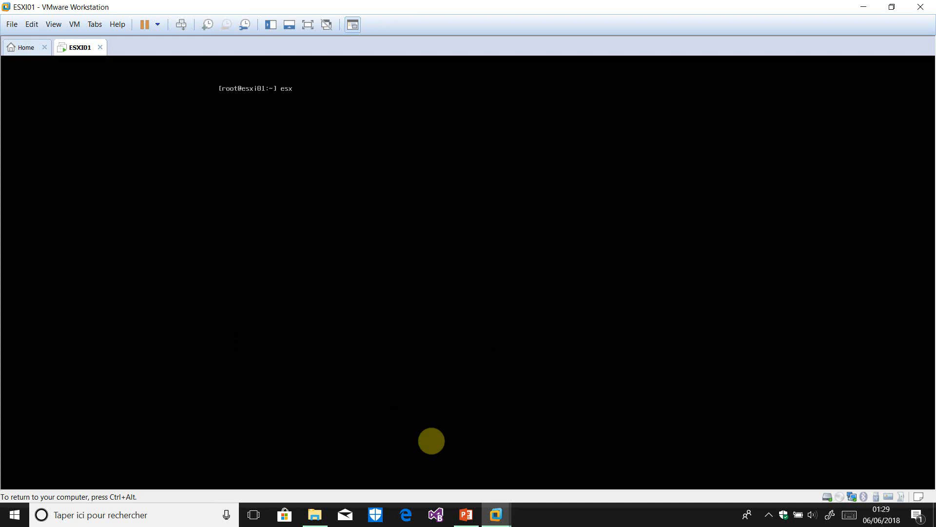
{"action": "type", "text": "esxcli"}
{"action": "key", "text": "Return"}
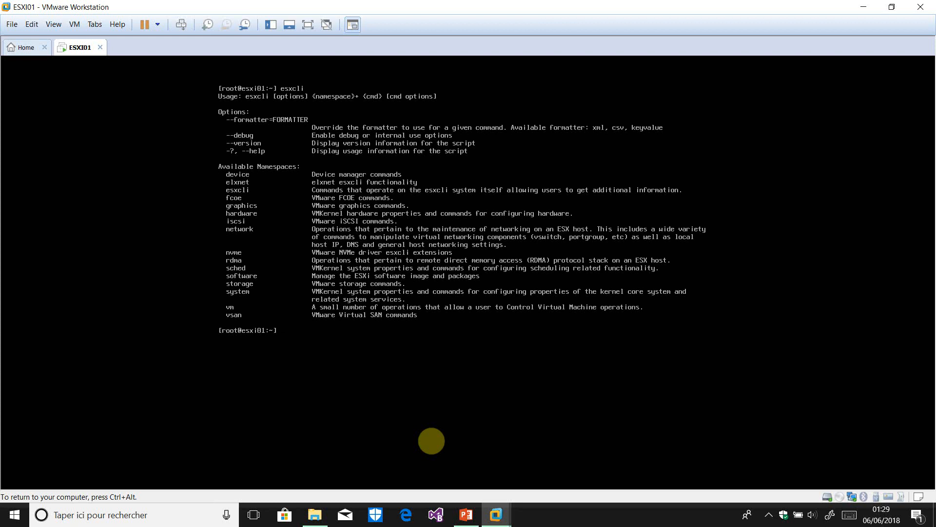
Drill into esxcli network nic and run 'esxcli network nic list' showing vmnic0
{"action": "key", "text": "Up"}
{"action": "type", "text": "ne"}
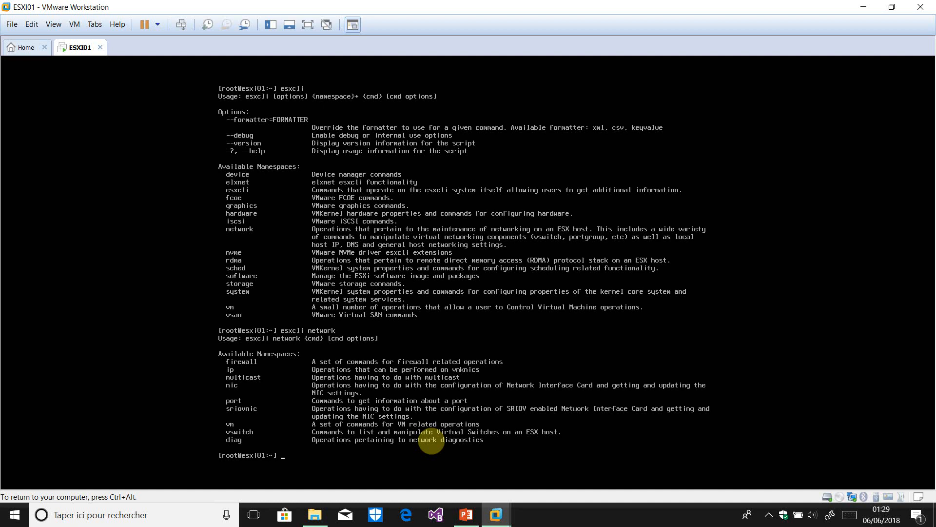
{"action": "key", "text": "Up"}
{"action": "type", "text": "ni"}
{"action": "key", "text": "Return"}
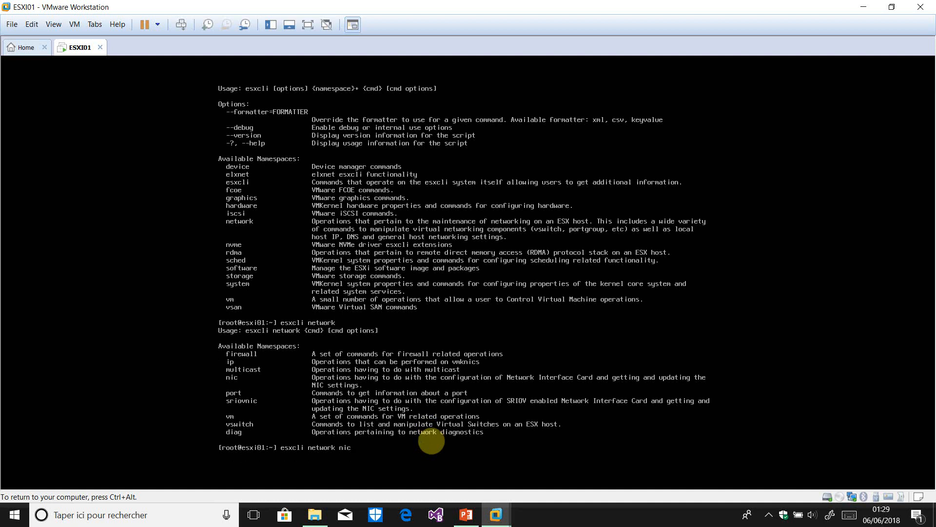
{"action": "key", "text": "Up"}
{"action": "type", "text": "list"}
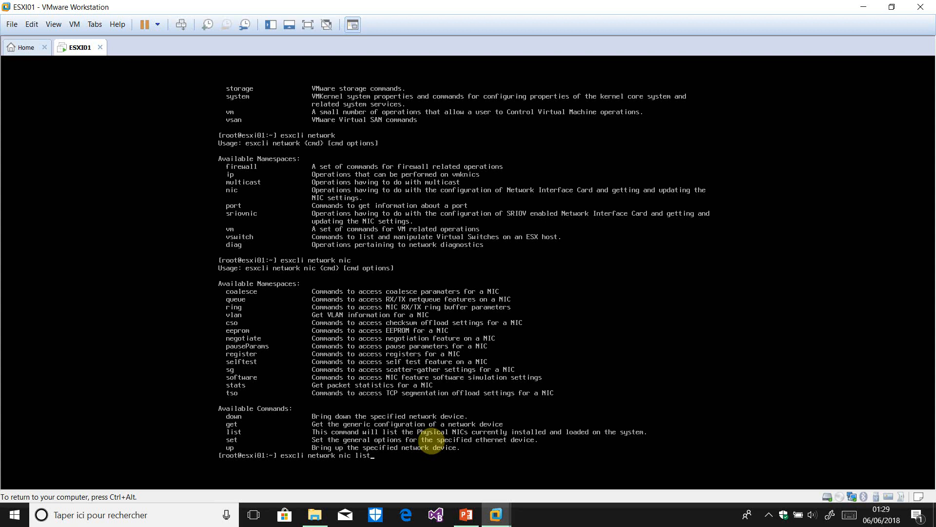
{"action": "key", "text": "Return"}
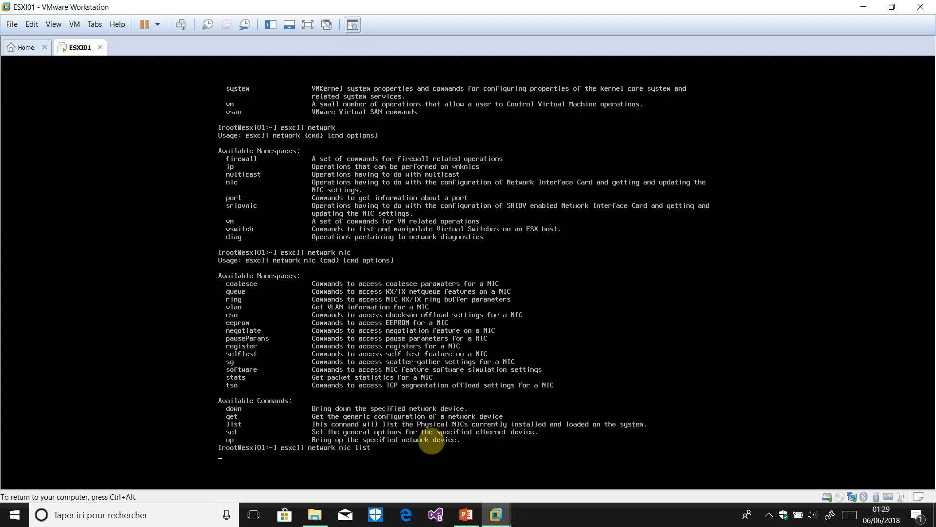
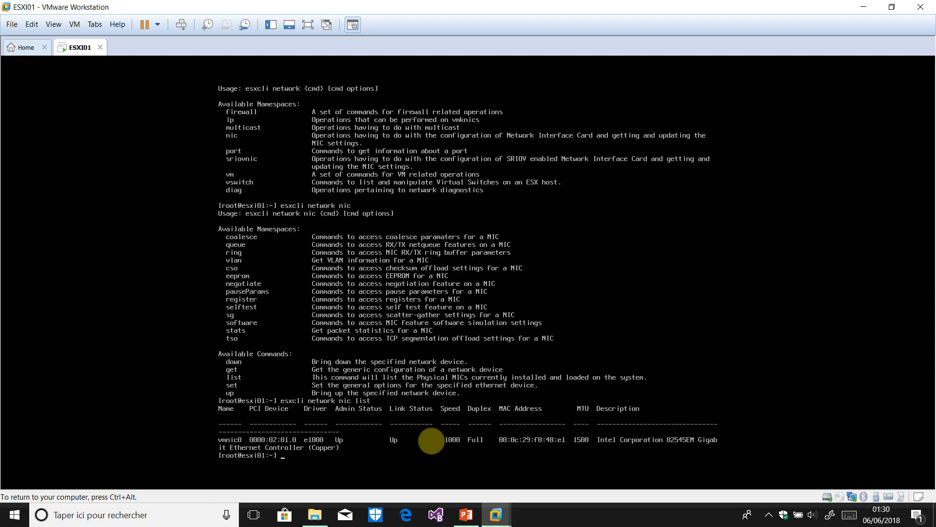
Run 'esxcli network' for its namespace help, then extend the command to 'esxcli network ip'
{"action": "key", "text": "Up"}
{"action": "key", "text": "BackSpace"}
{"action": "key", "text": "BackSpace"}
{"action": "key", "text": "BackSpace"}
{"action": "key", "text": "BackSpace"}
{"action": "key", "text": "BackSpace"}
{"action": "key", "text": "BackSpace"}
{"action": "key", "text": "BackSpace"}
{"action": "key", "text": "BackSpace"}
{"action": "key", "text": "Return"}
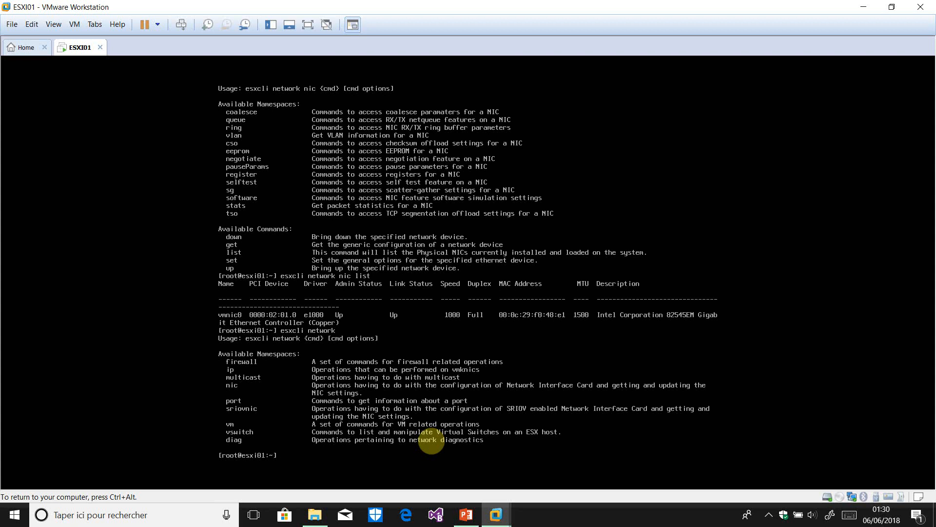
{"action": "key", "text": "Up"}
{"action": "type", "text": "ip"}
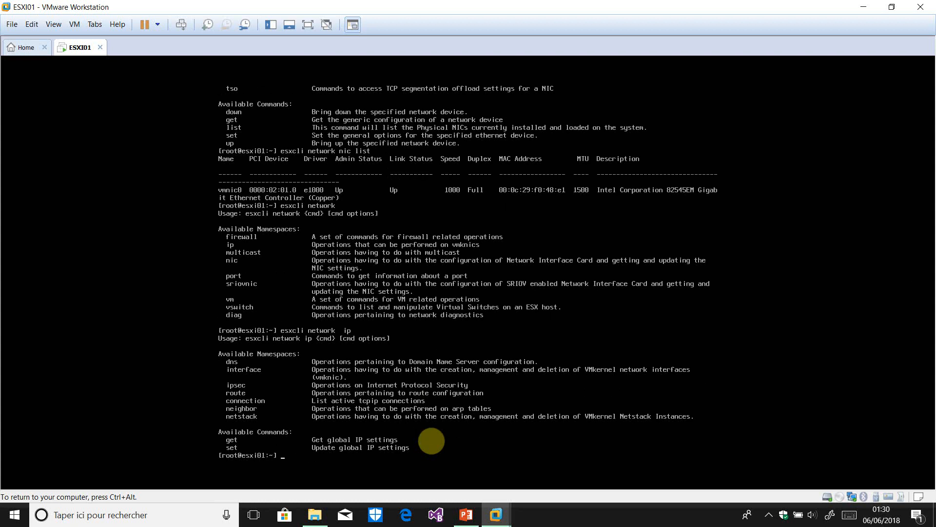
Run 'esxcli network ip interface', then 'esxcli network ip interface list' to show vmk0
{"action": "key", "text": "Up"}
{"action": "type", "text": "interface"}
{"action": "key", "text": "Return"}
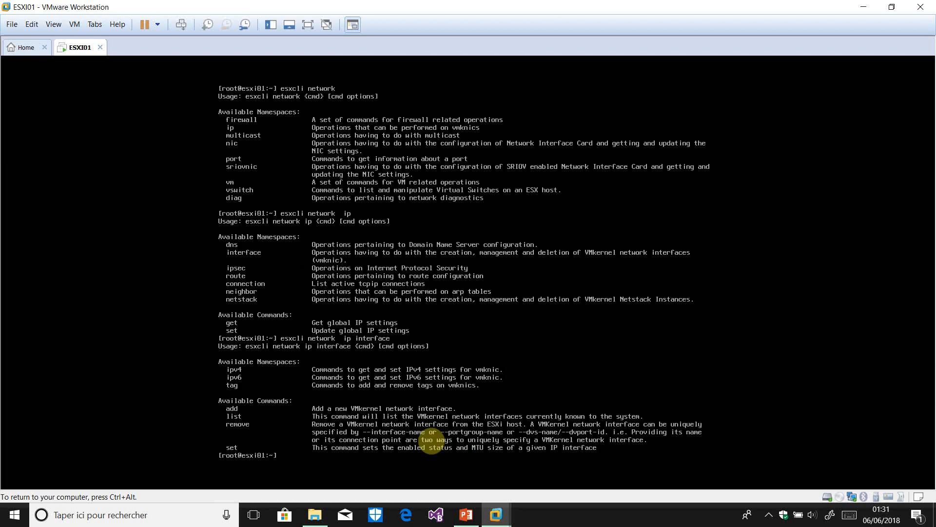
{"action": "key", "text": "Up"}
{"action": "type", "text": "list"}
{"action": "key", "text": "Return"}
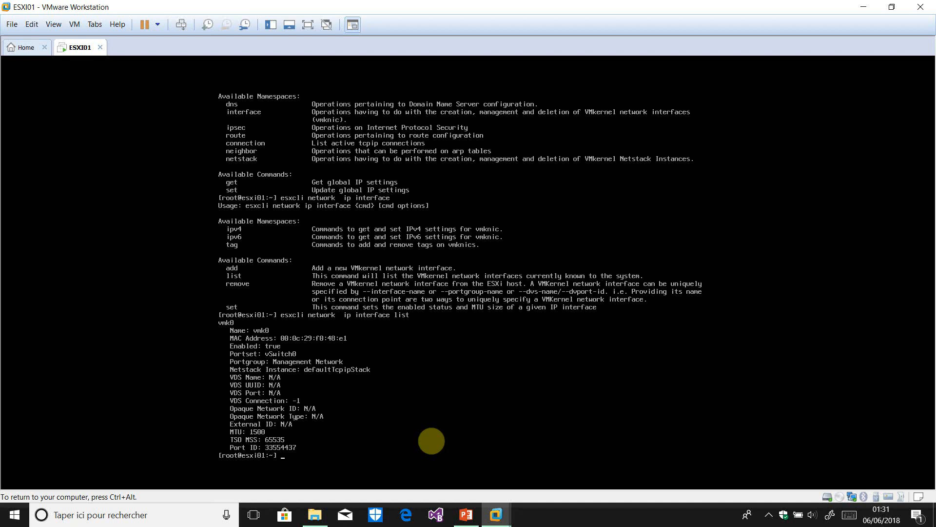
Release input from the VM, check the screen recorder's tray options, and return to the VM
{"action": "key", "text": "ctrl+alt"}
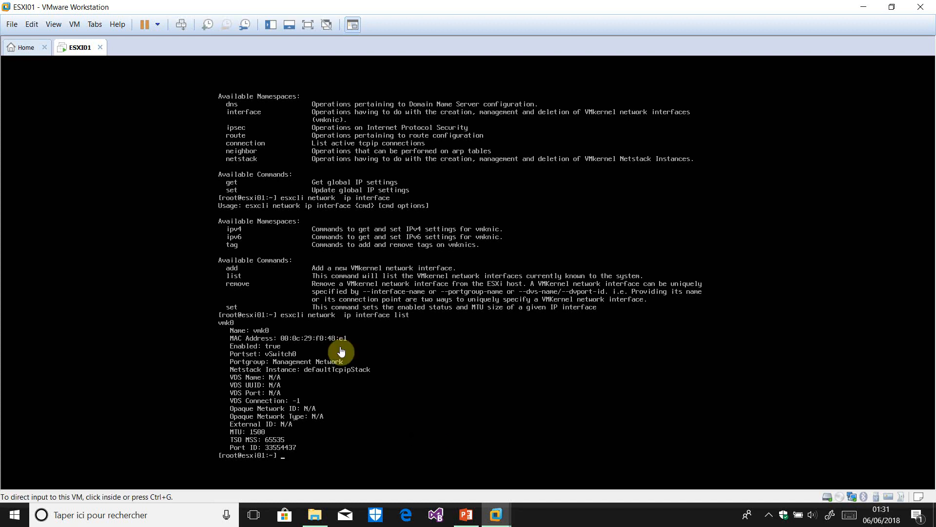
{"action": "left_click", "coordinate": [769, 516]}
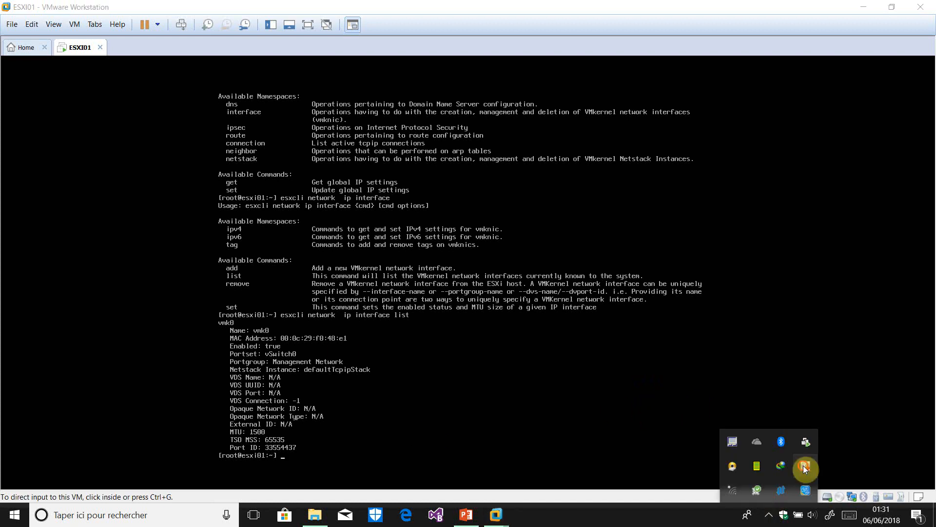
{"action": "right_click", "coordinate": [805, 468]}
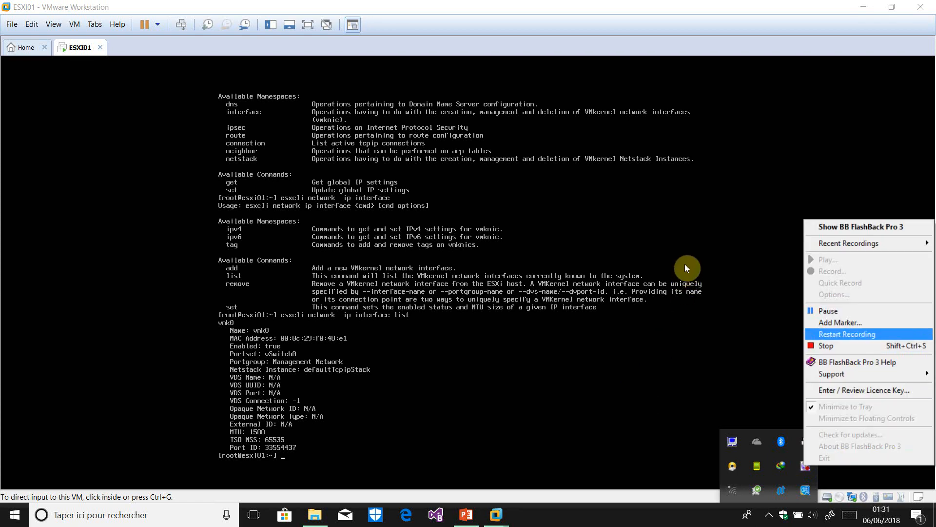
{"action": "left_click", "coordinate": [686, 248]}
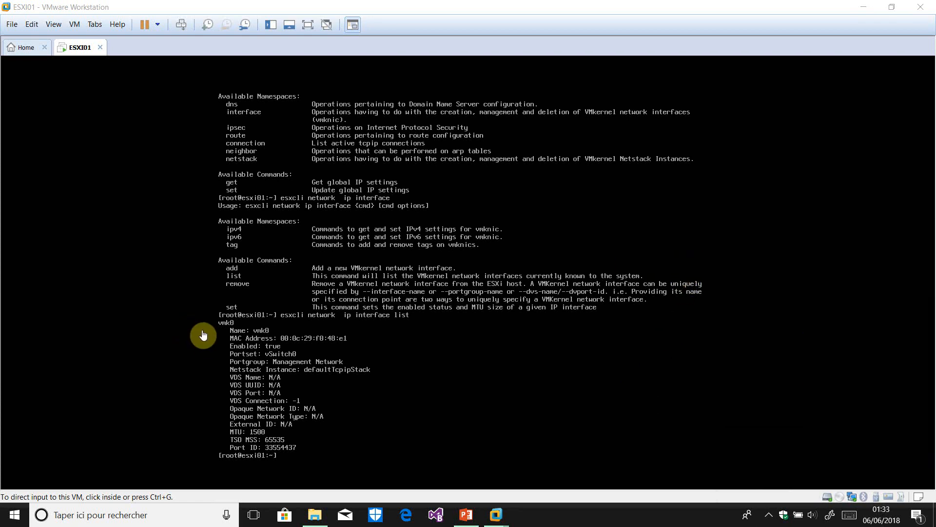
{"action": "left_click", "coordinate": [343, 453]}
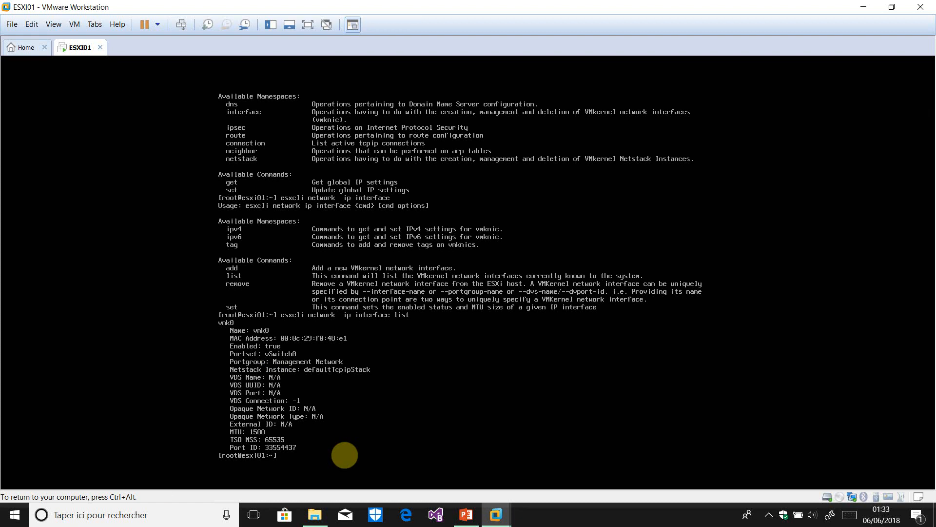
Step back to 'esxcli network ip interface', then show the 'ipv4' subcommands
{"action": "key", "text": "Up"}
{"action": "key", "text": "BackSpace"}
{"action": "key", "text": "BackSpace"}
{"action": "key", "text": "BackSpace"}
{"action": "key", "text": "Return"}
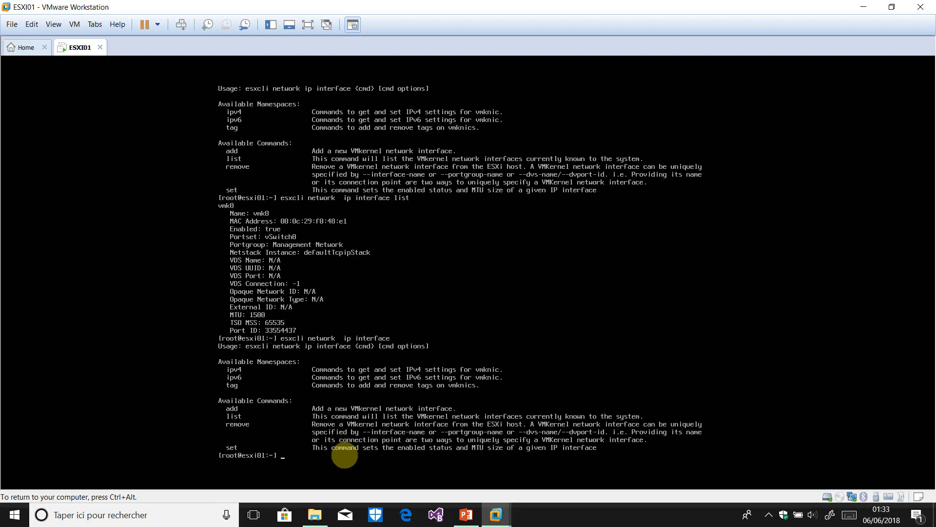
{"action": "key", "text": "Up"}
{"action": "type", "text": "ipv4"}
{"action": "key", "text": "Return"}
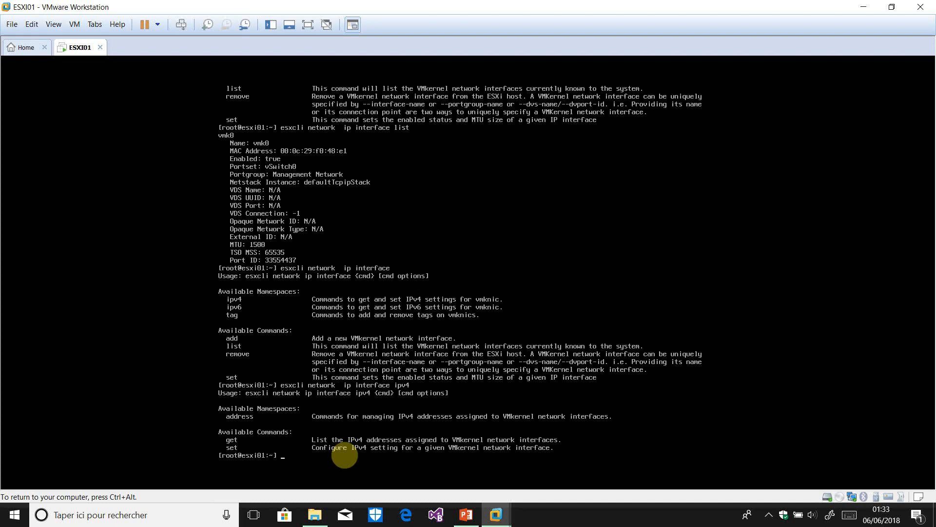
Run 'esxcli network ip interface ipv4 address list', showing vmk0 at DHCP 169.254.86.115/255.255.0.0
{"action": "key", "text": "Up"}
{"action": "type", "text": "address"}
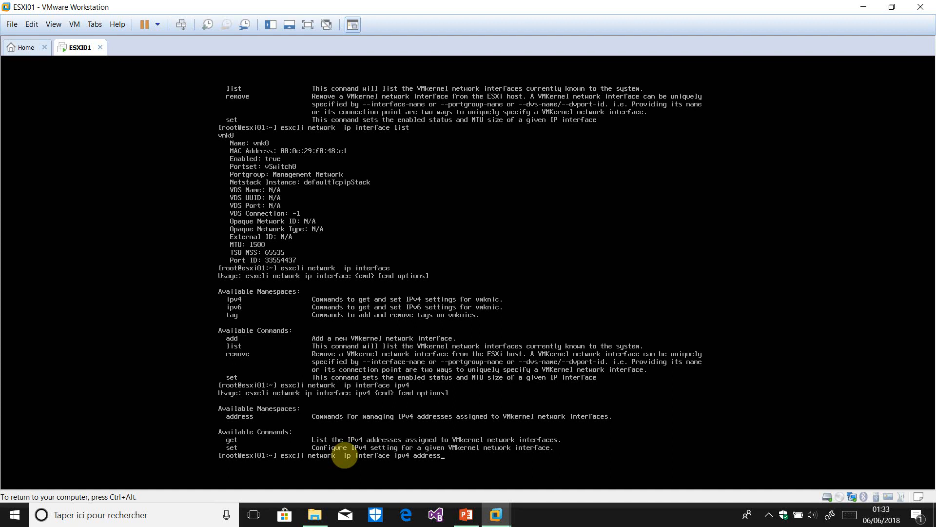
{"action": "key", "text": "Return"}
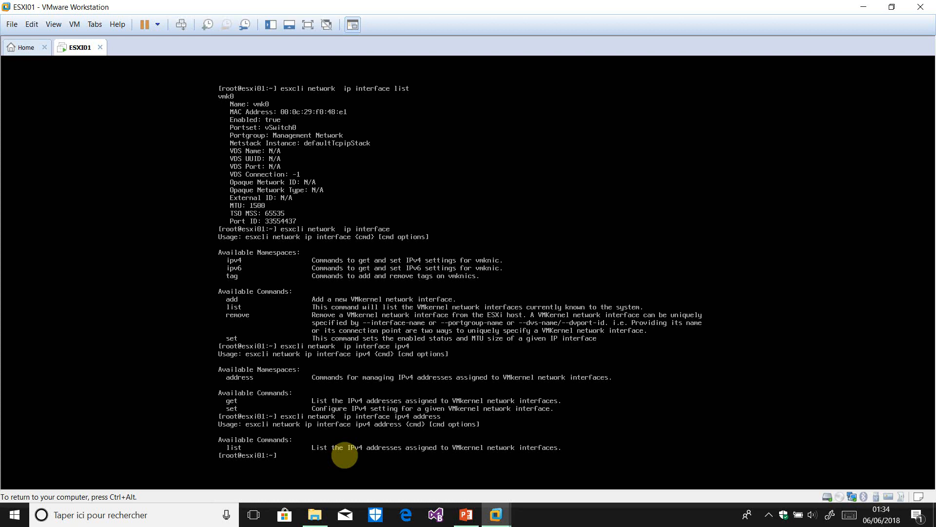
{"action": "key", "text": "Up"}
{"action": "type", "text": "list"}
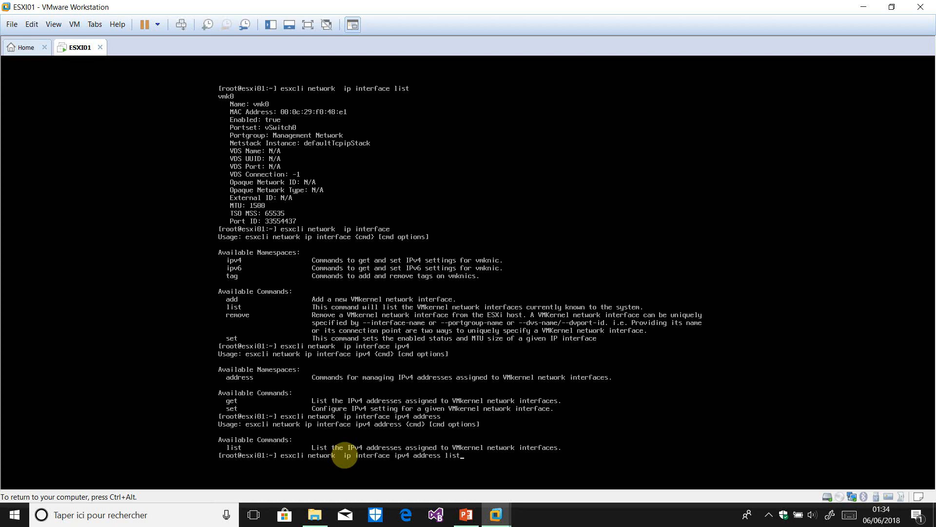
{"action": "key", "text": "Return"}
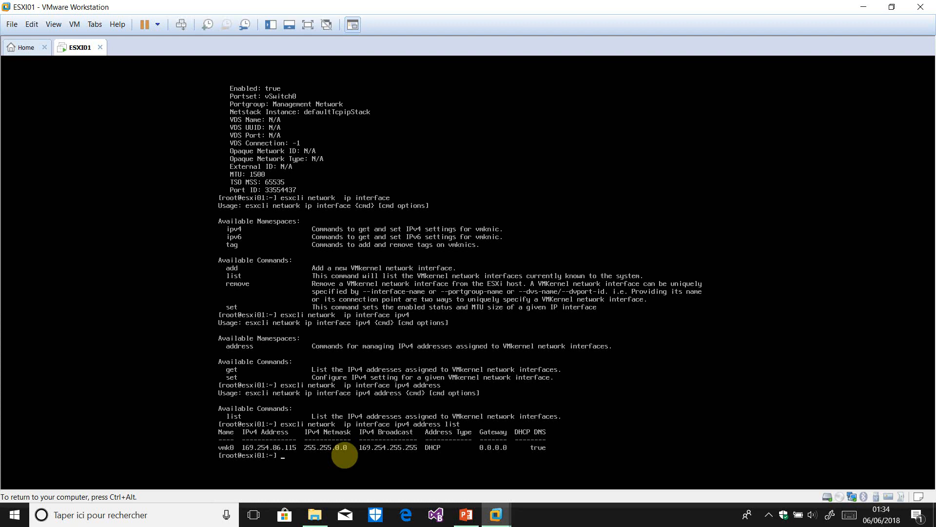
Return to the ipv4 level and display the options for 'ipv4 set'
{"action": "key", "text": "Up"}
{"action": "key", "text": "BackSpace"}
{"action": "key", "text": "BackSpace"}
{"action": "key", "text": "BackSpace"}
{"action": "key", "text": "BackSpace"}
{"action": "key", "text": "BackSpace"}
{"action": "key", "text": "BackSpace"}
{"action": "key", "text": "BackSpace"}
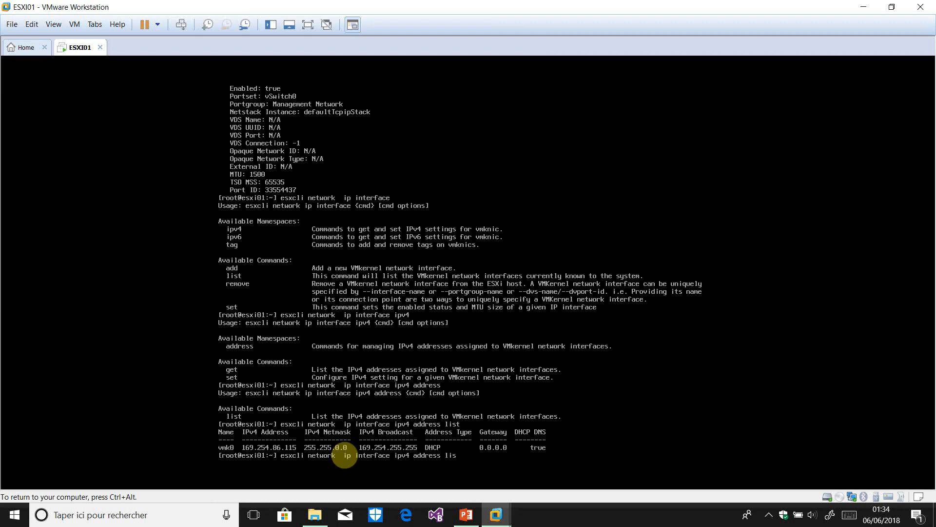
{"action": "key", "text": "BackSpace"}
{"action": "key", "text": "BackSpace"}
{"action": "key", "text": "BackSpace"}
{"action": "key", "text": "BackSpace"}
{"action": "key", "text": "BackSpace"}
{"action": "key", "text": "BackSpace"}
{"action": "key", "text": "Return"}
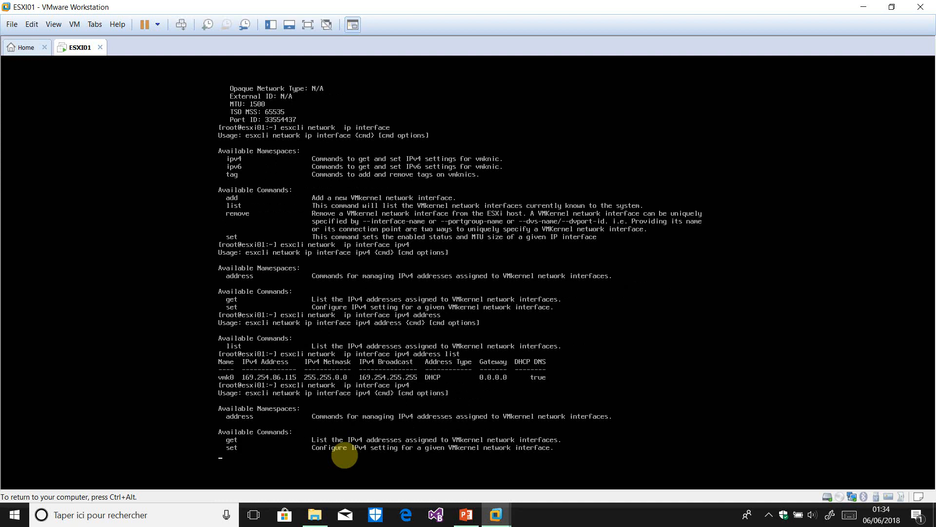
{"action": "key", "text": "Up"}
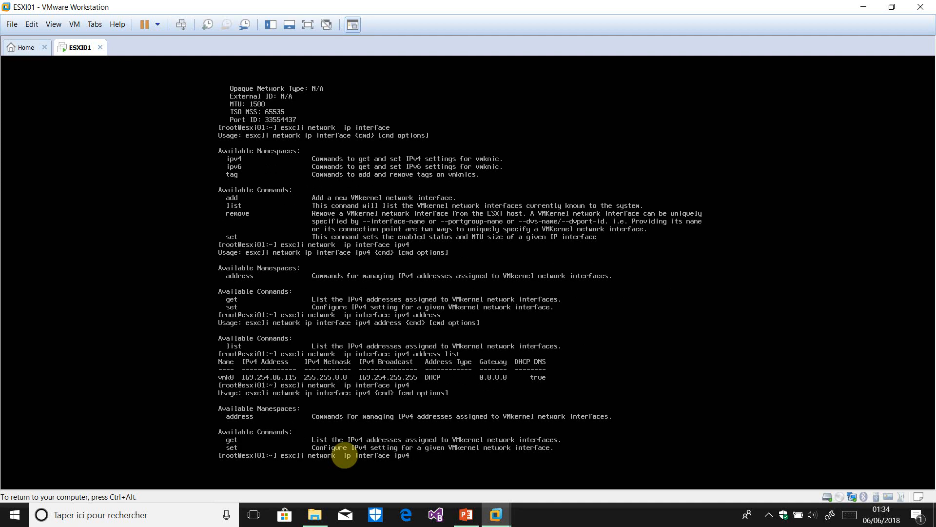
{"action": "type", "text": "set"}
{"action": "key", "text": "Return"}
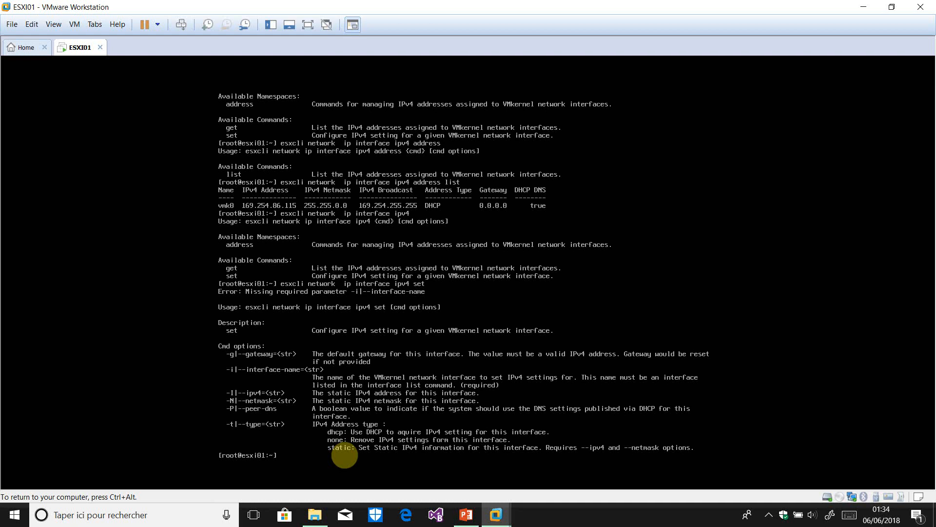
Set vmk0 to static 192.168.1.201, netmask 255.255.255.0, gateway 192.168.1.1 with 'ipv4 set'
{"action": "key", "text": "Up"}
{"action": "type", "text": "-i vmk0"}
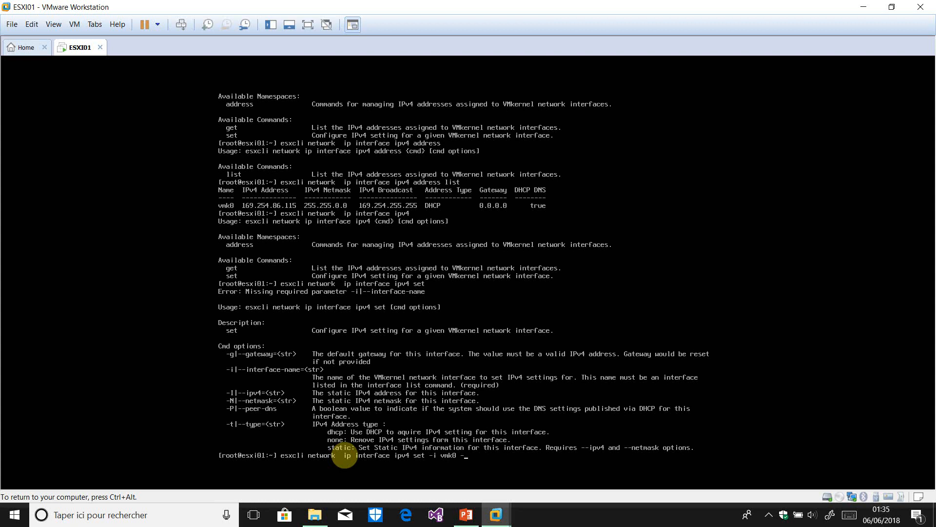
{"action": "type", "text": "-I 192.16"}
{"action": "type", "text": "8.1."}
{"action": "type", "text": "100"}
{"action": "key", "text": "BackSpace"}
{"action": "key", "text": "BackSpace"}
{"action": "key", "text": "BackSpace"}
{"action": "type", "text": "201 -N 255.255.255.0"}
{"action": "type", "text": "-t static"}
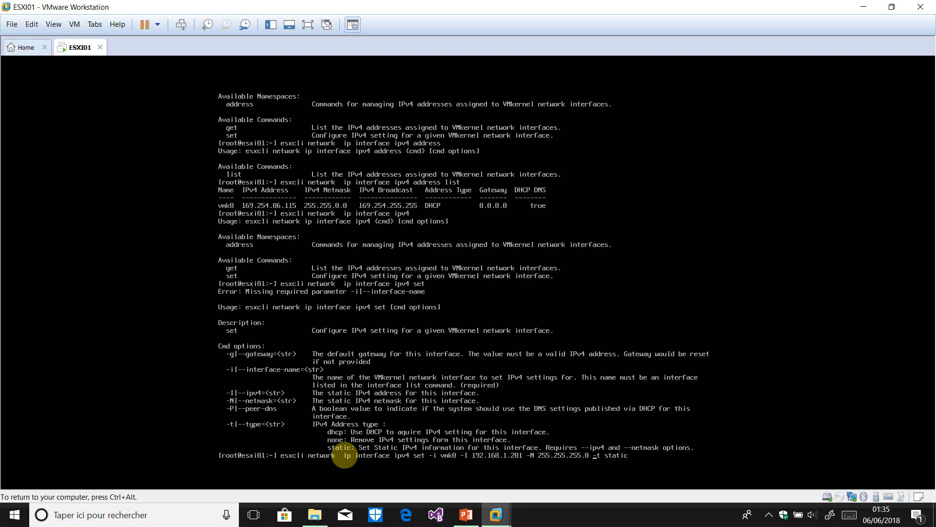
{"action": "type", "text": "-g 192.168.1.1"}
{"action": "key", "text": "Return"}
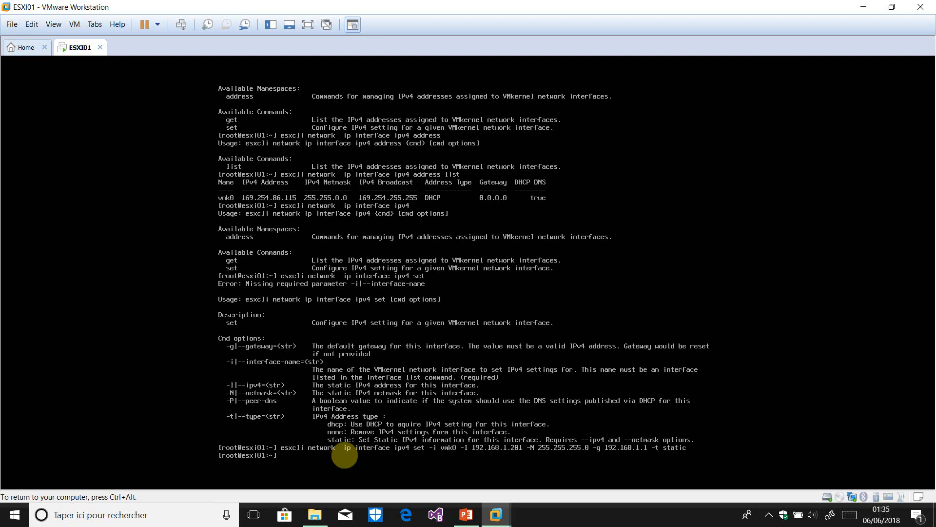
Verify vmk0's new address with 'ipv4 address list', then switch to the DCUI console
{"action": "key", "text": "Up"}
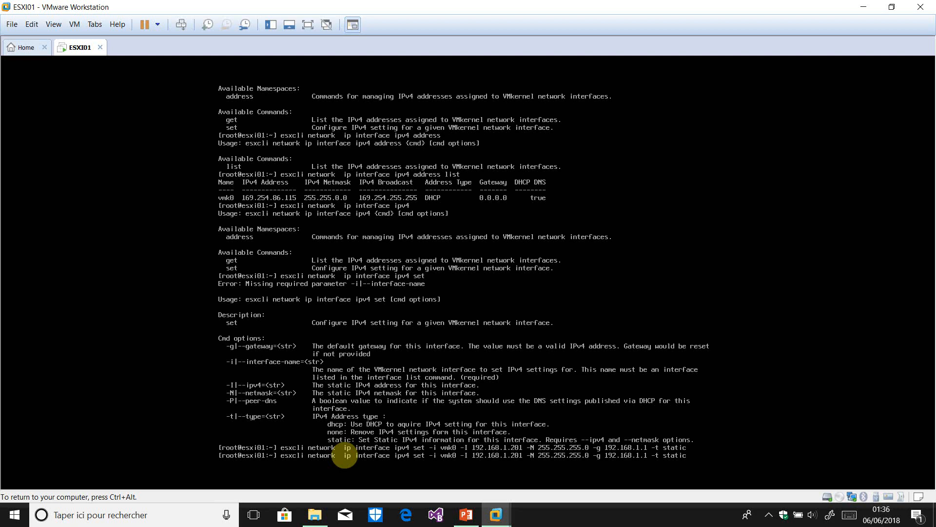
{"action": "key", "text": "BackSpace"}
{"action": "key", "text": "BackSpace"}
{"action": "key", "text": "BackSpace"}
{"action": "key", "text": "BackSpace"}
{"action": "key", "text": "BackSpace"}
{"action": "key", "text": "BackSpace"}
{"action": "key", "text": "BackSpace"}
{"action": "key", "text": "BackSpace"}
{"action": "key", "text": "BackSpace"}
{"action": "key", "text": "BackSpace"}
{"action": "key", "text": "BackSpace"}
{"action": "key", "text": "BackSpace"}
{"action": "key", "text": "BackSpace"}
{"action": "key", "text": "BackSpace"}
{"action": "key", "text": "BackSpace"}
{"action": "key", "text": "BackSpace"}
{"action": "key", "text": "BackSpace"}
{"action": "key", "text": "BackSpace"}
{"action": "key", "text": "BackSpace"}
{"action": "key", "text": "BackSpace"}
{"action": "type", "text": "address list"}
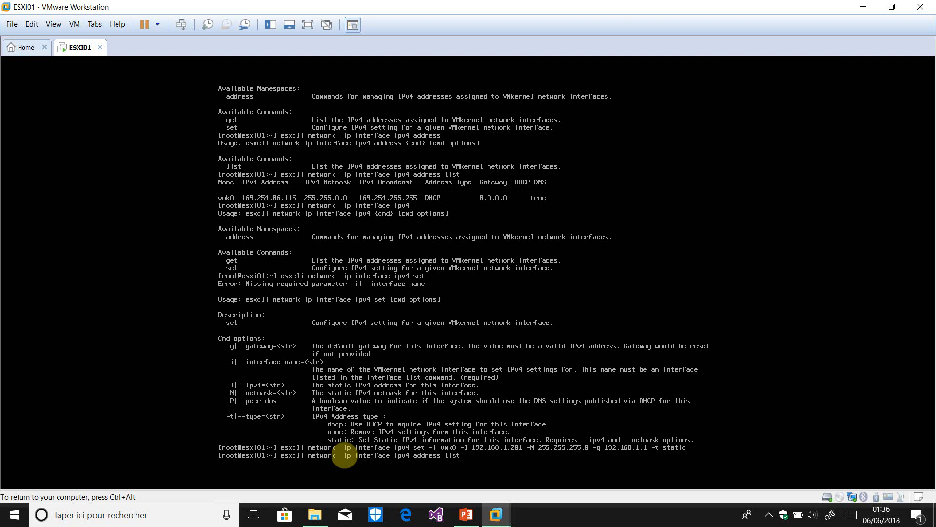
{"action": "key", "text": "Return"}
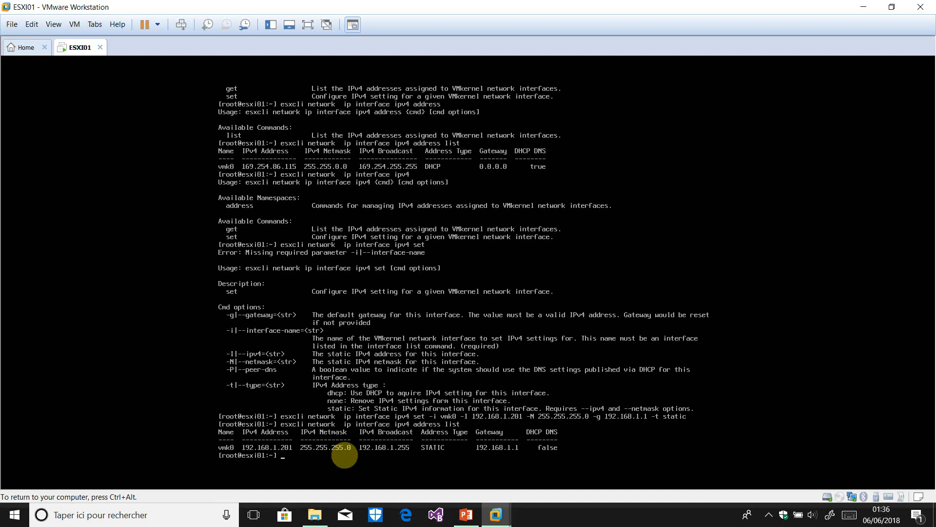
{"action": "key", "text": "alt+F2"}
Restart the management network from System Customization
{"action": "key", "text": "Down"}
{"action": "key", "text": "Down"}
{"action": "key", "text": "Return"}
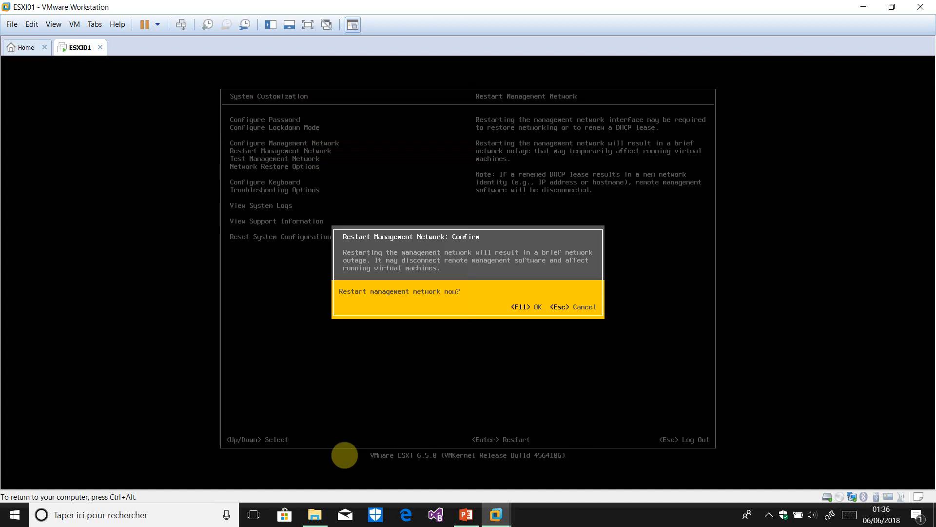
{"action": "key", "text": "F11"}
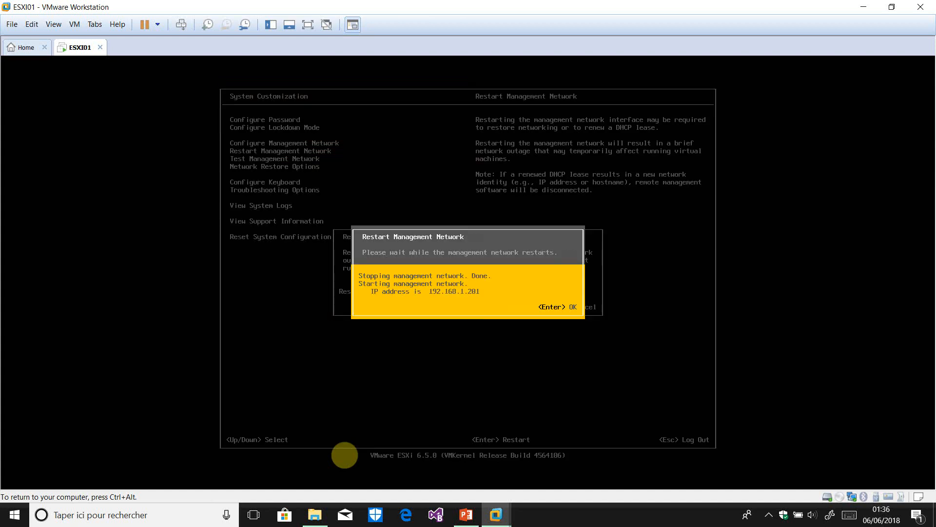
{"action": "key", "text": "Return"}
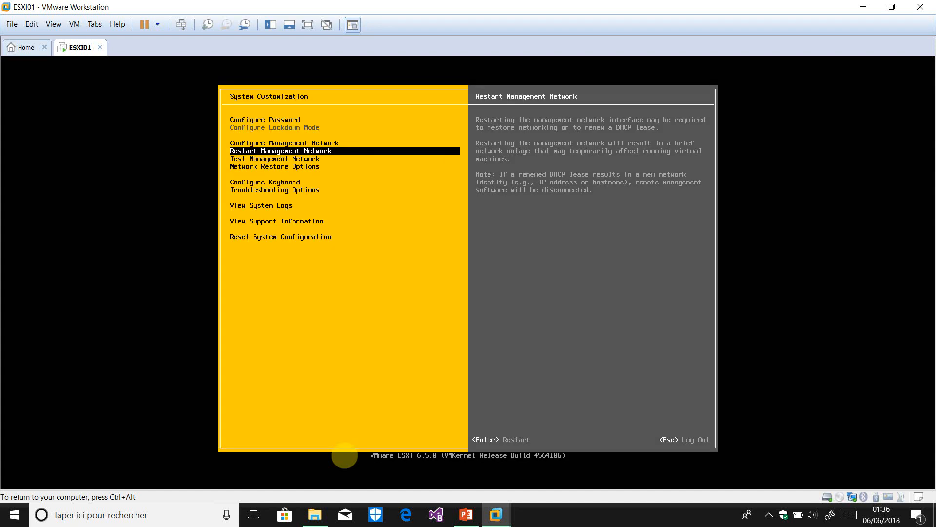
Confirm IPv4 Configuration keeps 'Set static IPv4 address', then return to the ESXi shell
{"action": "key", "text": "Up"}
{"action": "key", "text": "Return"}
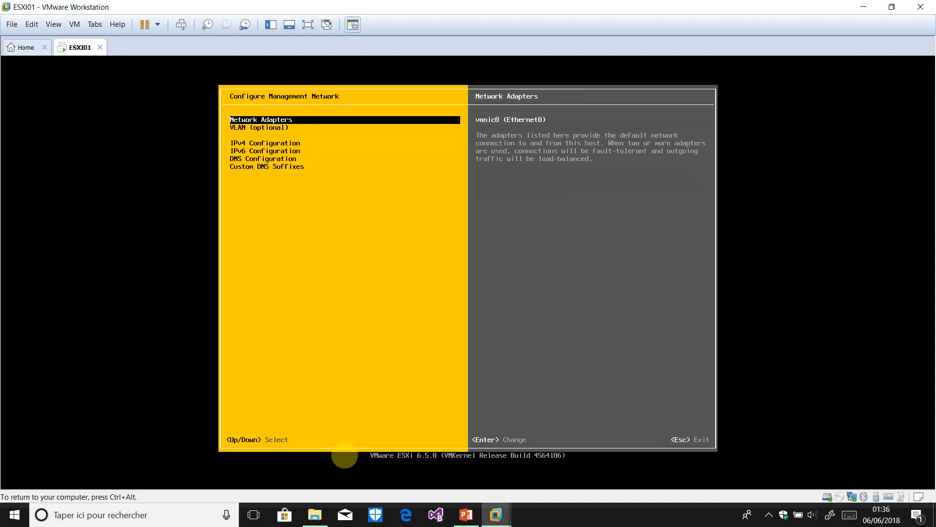
{"action": "key", "text": "Down"}
{"action": "key", "text": "Down"}
{"action": "key", "text": "Down"}
{"action": "key", "text": "Up"}
{"action": "key", "text": "Return"}
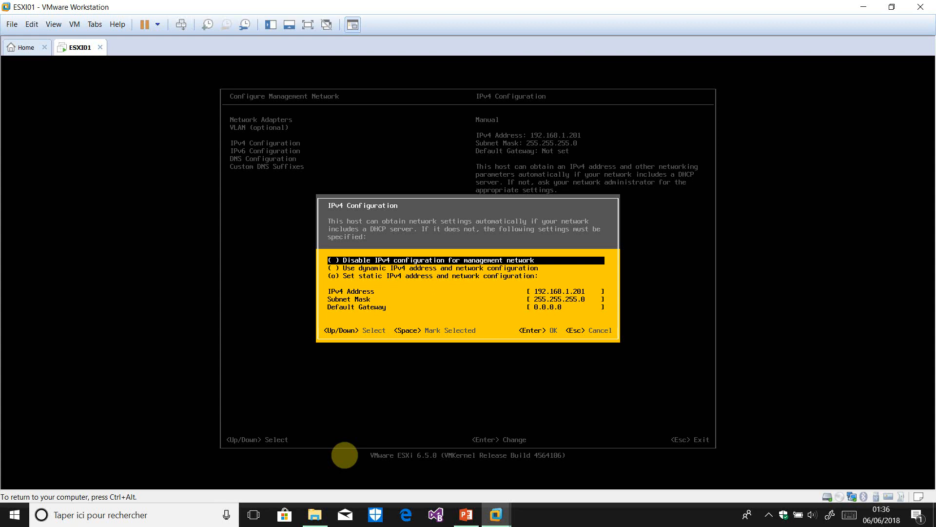
{"action": "key", "text": "Down"}
{"action": "key", "text": "Down"}
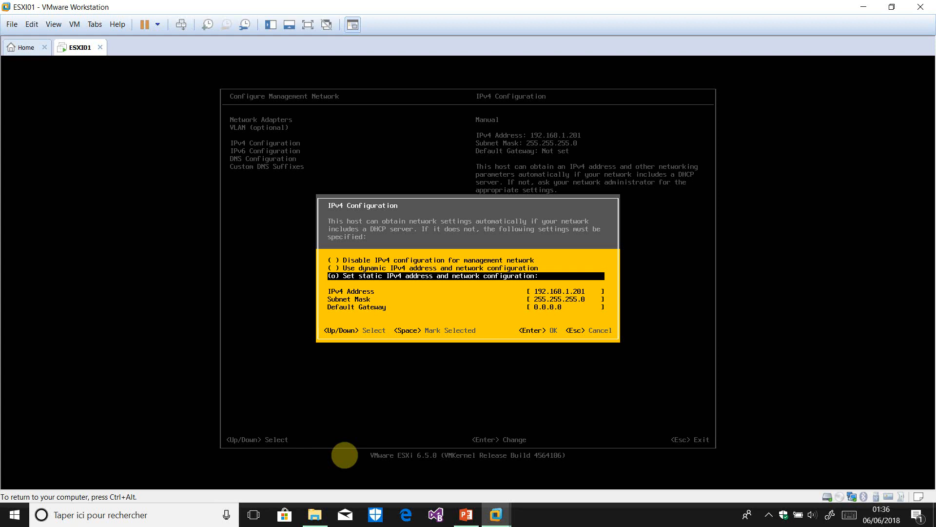
{"action": "key", "text": "Return"}
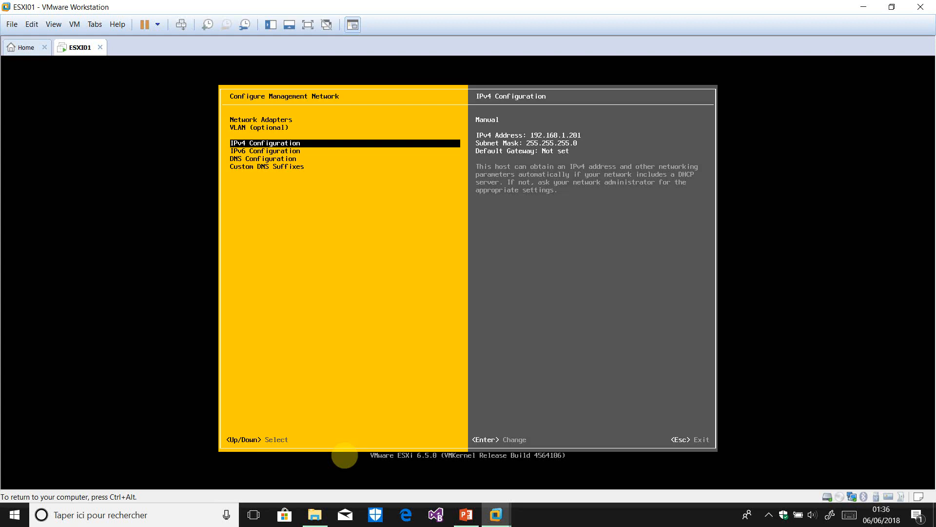
{"action": "key", "text": "alt+F1"}
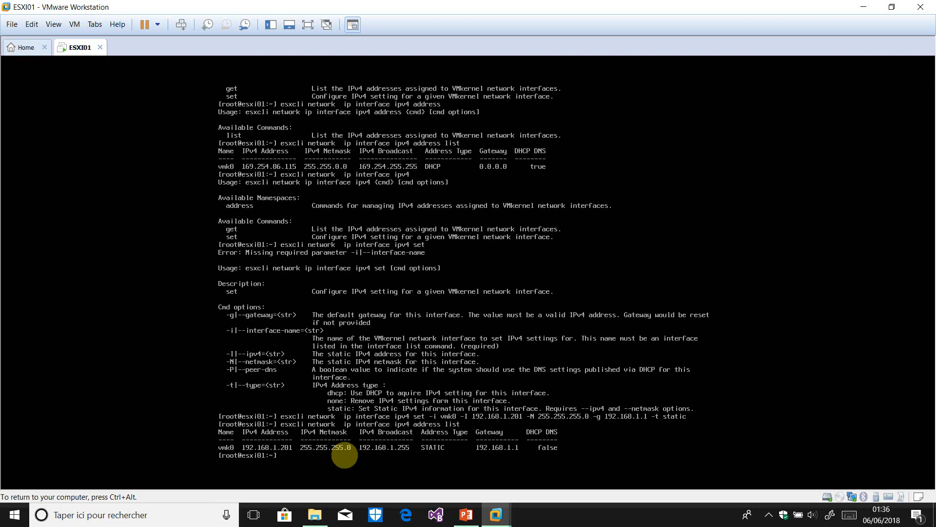
Step back up through the ipv4, interface and ip command levels, listing each one's options
{"action": "key", "text": "Up"}
{"action": "key", "text": "BackSpace"}
{"action": "key", "text": "BackSpace"}
{"action": "key", "text": "BackSpace"}
{"action": "key", "text": "BackSpace"}
{"action": "key", "text": "BackSpace"}
{"action": "key", "text": "BackSpace"}
{"action": "key", "text": "BackSpace"}
{"action": "key", "text": "BackSpace"}
{"action": "key", "text": "BackSpace"}
{"action": "key", "text": "BackSpace"}
{"action": "key", "text": "BackSpace"}
{"action": "key", "text": "BackSpace"}
{"action": "key", "text": "Return"}
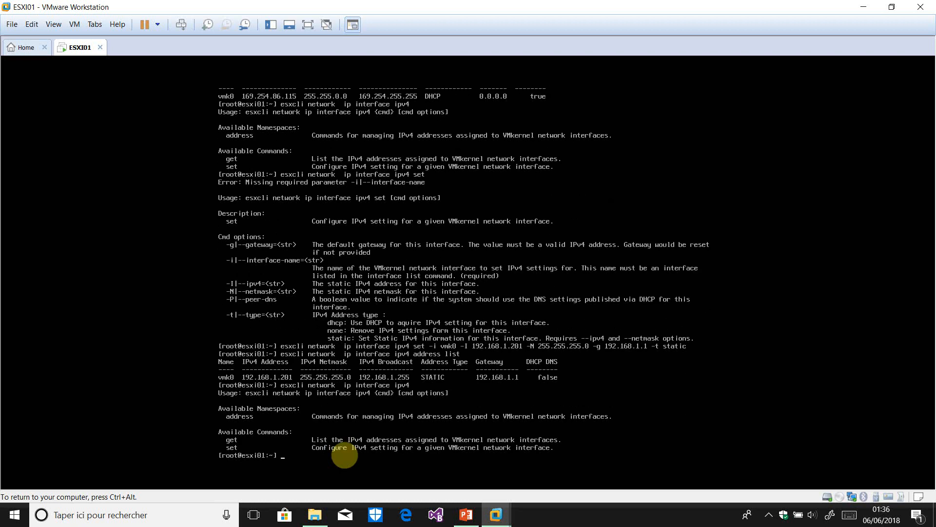
{"action": "key", "text": "Up"}
{"action": "key", "text": "BackSpace"}
{"action": "key", "text": "BackSpace"}
{"action": "key", "text": "BackSpace"}
{"action": "key", "text": "BackSpace"}
{"action": "key", "text": "BackSpace"}
{"action": "key", "text": "Return"}
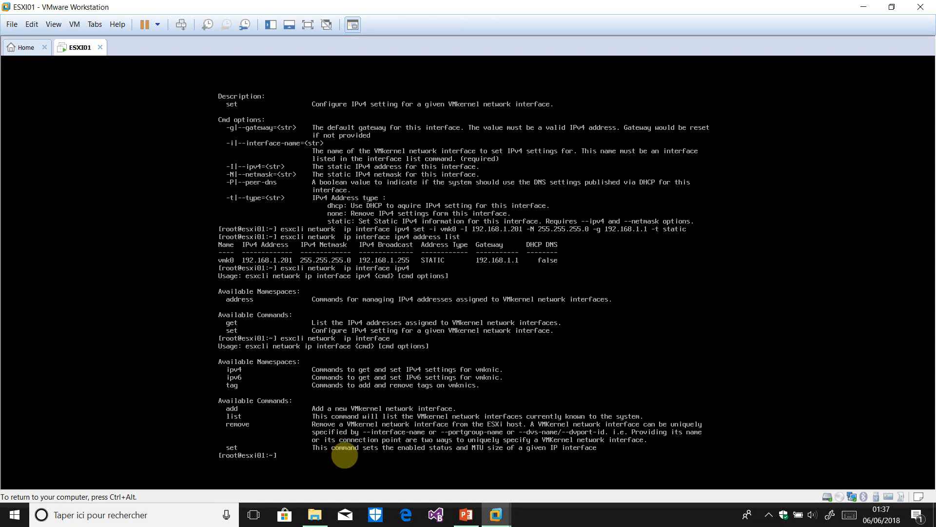
{"action": "key", "text": "Up"}
{"action": "key", "text": "BackSpace"}
{"action": "key", "text": "BackSpace"}
{"action": "key", "text": "BackSpace"}
{"action": "key", "text": "BackSpace"}
{"action": "key", "text": "BackSpace"}
{"action": "key", "text": "BackSpace"}
{"action": "key", "text": "BackSpace"}
{"action": "key", "text": "BackSpace"}
{"action": "key", "text": "Return"}
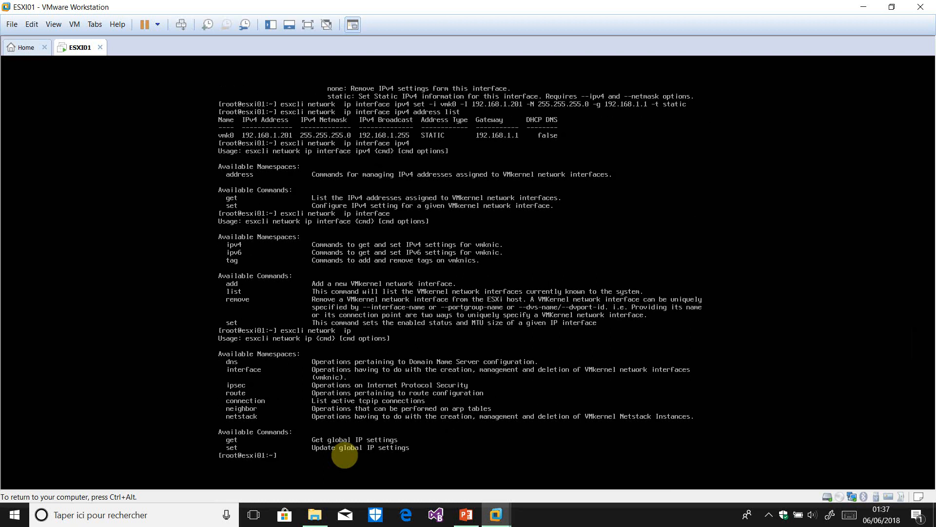
Show the 'esxcli network ip dns' and 'esxcli network ip dns server' subcommands
{"action": "key", "text": "Up"}
{"action": "type", "text": "dn"}
{"action": "key", "text": "Return"}
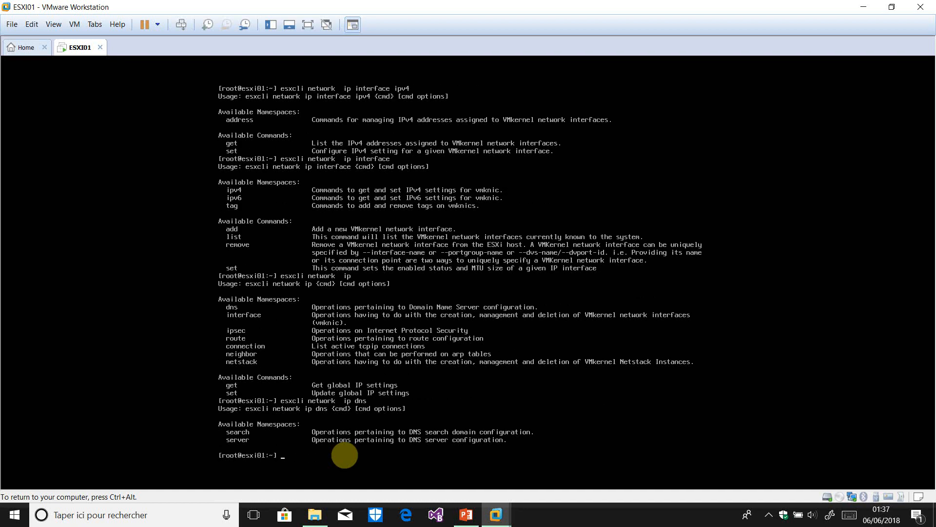
{"action": "key", "text": "Up"}
{"action": "type", "text": "server"}
{"action": "key", "text": "Return"}
{"action": "key", "text": "Return"}
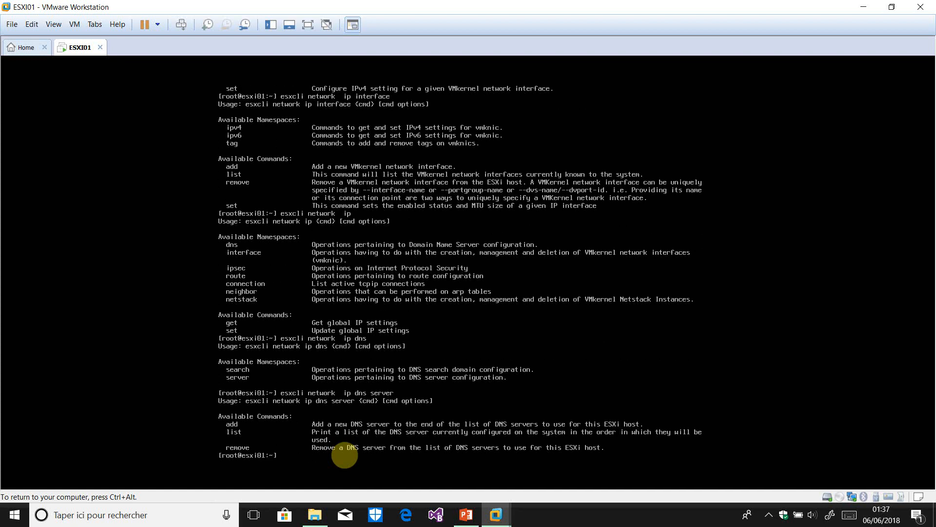
{"action": "key", "text": "Up"}
Check the 'dns server add' usage and add 192.168.1.100 as a DNS server
{"action": "type", "text": "add"}
{"action": "key", "text": "Return"}
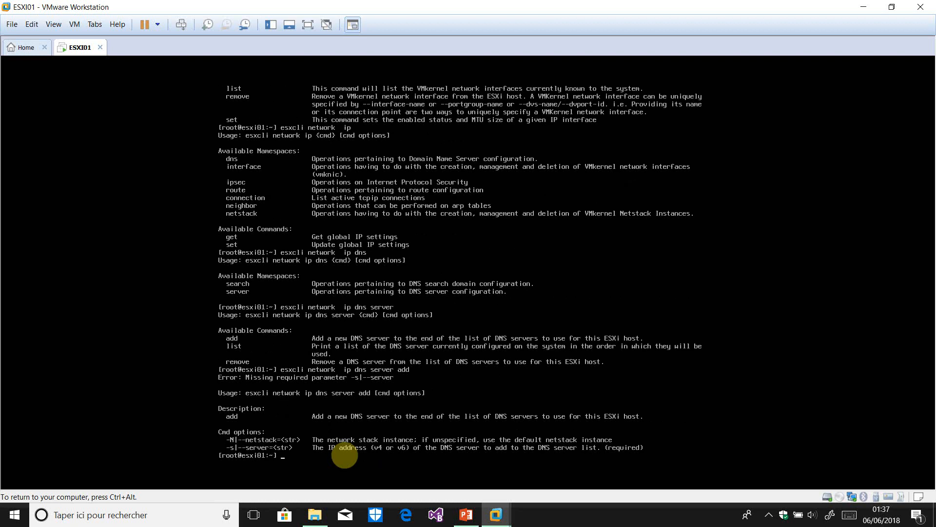
{"action": "key", "text": "Up"}
{"action": "type", "text": "-s 192.168.1.100"}
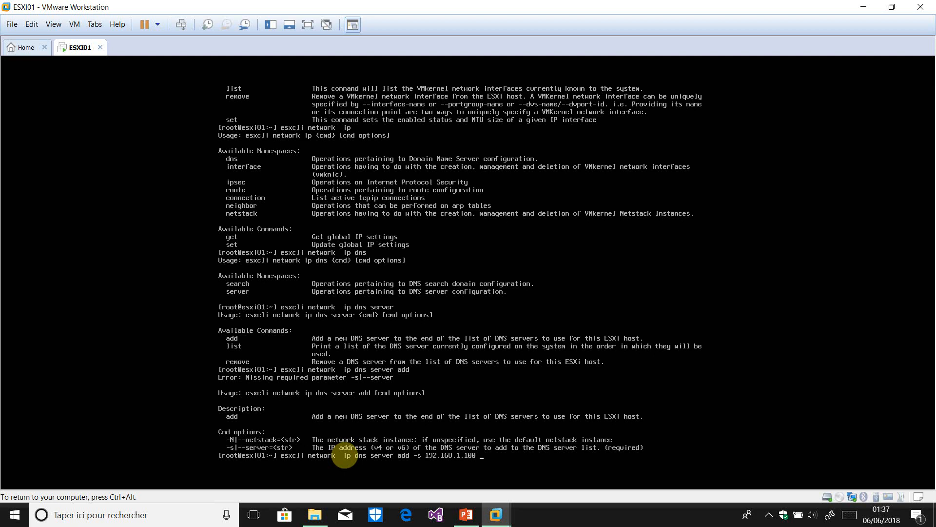
{"action": "type", "text": "192.168.1.253"}
{"action": "key", "text": "BackSpace"}
{"action": "key", "text": "BackSpace"}
{"action": "key", "text": "BackSpace"}
{"action": "key", "text": "BackSpace"}
{"action": "key", "text": "BackSpace"}
{"action": "key", "text": "BackSpace"}
{"action": "key", "text": "BackSpace"}
{"action": "key", "text": "BackSpace"}
{"action": "key", "text": "BackSpace"}
{"action": "key", "text": "BackSpace"}
{"action": "key", "text": "BackSpace"}
{"action": "key", "text": "BackSpace"}
{"action": "key", "text": "BackSpace"}
{"action": "key", "text": "BackSpace"}
{"action": "key", "text": "Return"}
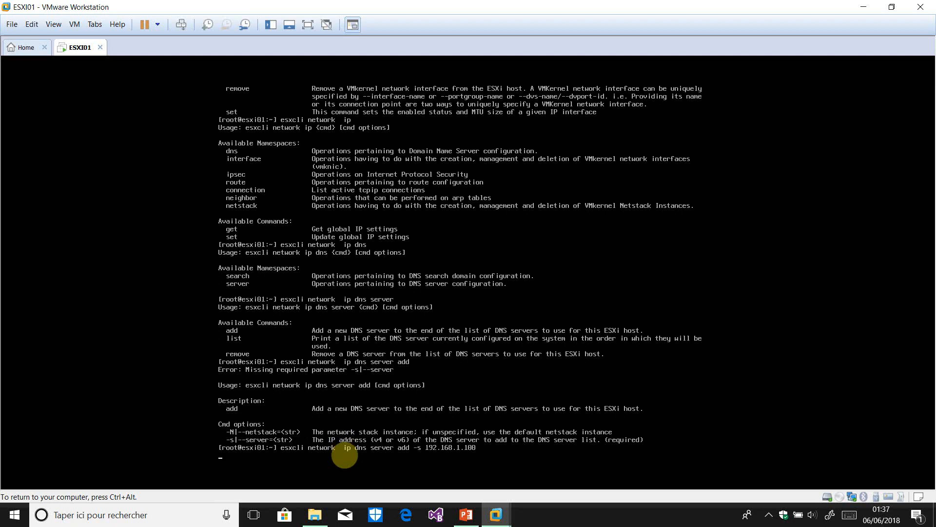
Add 192.168.1.253 as a second DNS server, then return to the DCUI
{"action": "key", "text": "Up"}
{"action": "key", "text": "BackSpace"}
{"action": "key", "text": "BackSpace"}
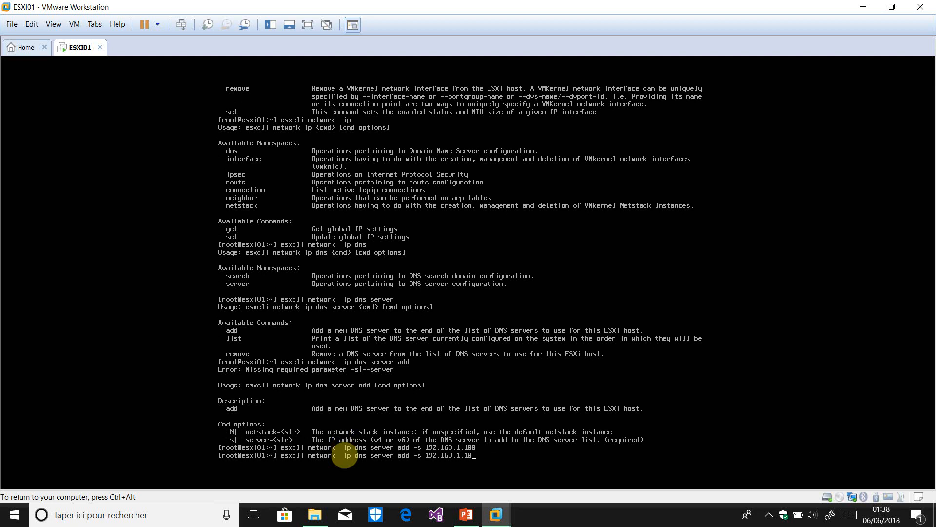
{"action": "type", "text": "253"}
{"action": "key", "text": "Return"}
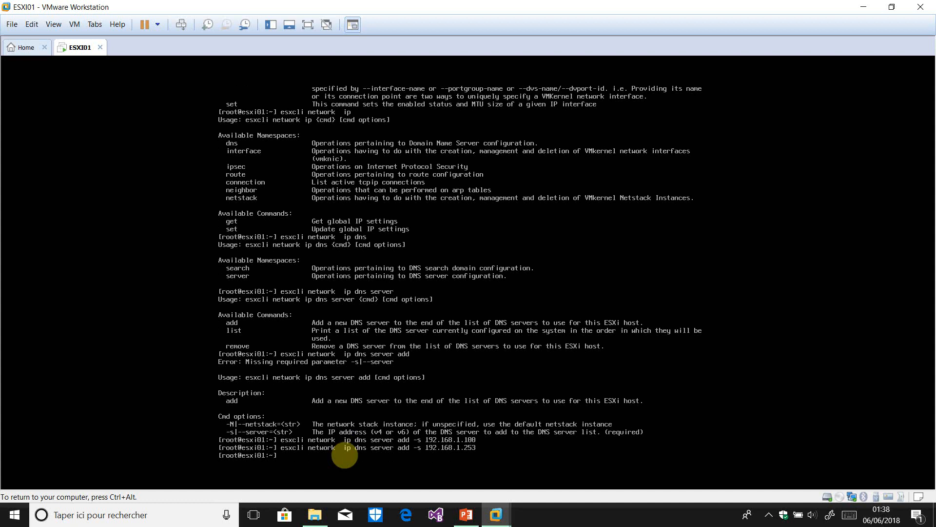
{"action": "key", "text": "alt+F2"}
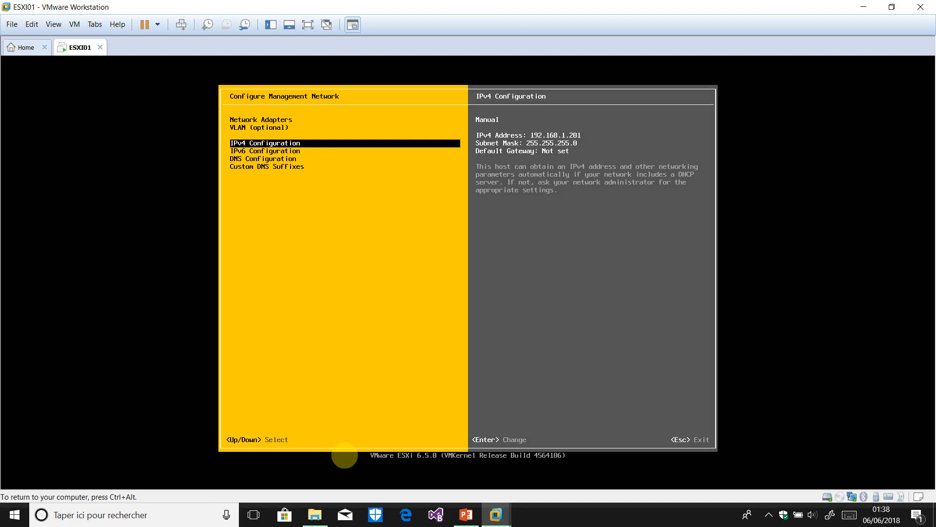
Restart the management network again from System Customization
{"action": "key", "text": "Escape"}
{"action": "key", "text": "Down"}
{"action": "key", "text": "Return"}
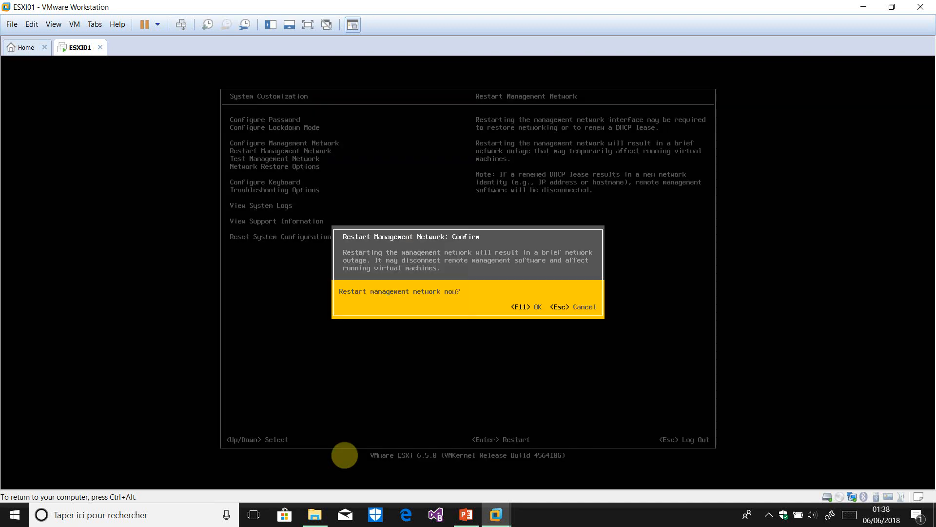
{"action": "key", "text": "F11"}
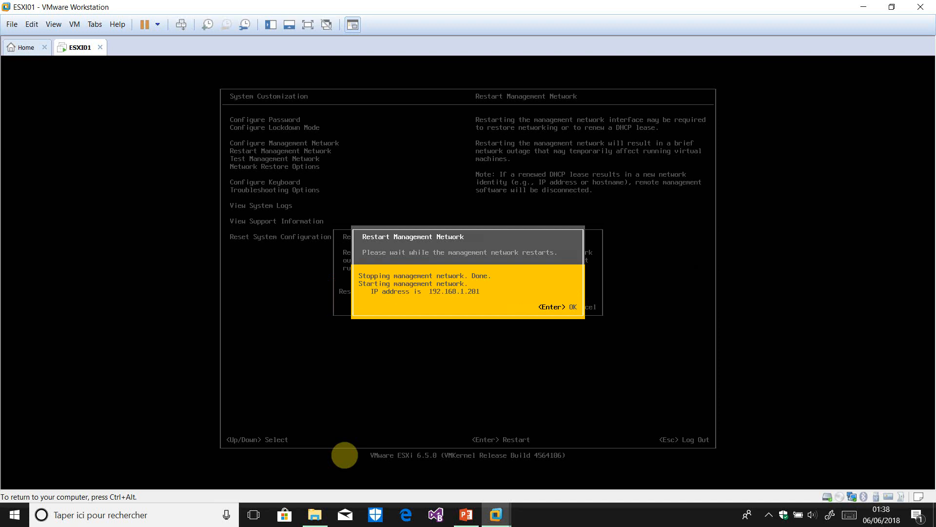
{"action": "key", "text": "Return"}
Review DNS Configuration, confirming servers 192.168.1.100 and 192.168.1.253
{"action": "key", "text": "Up"}
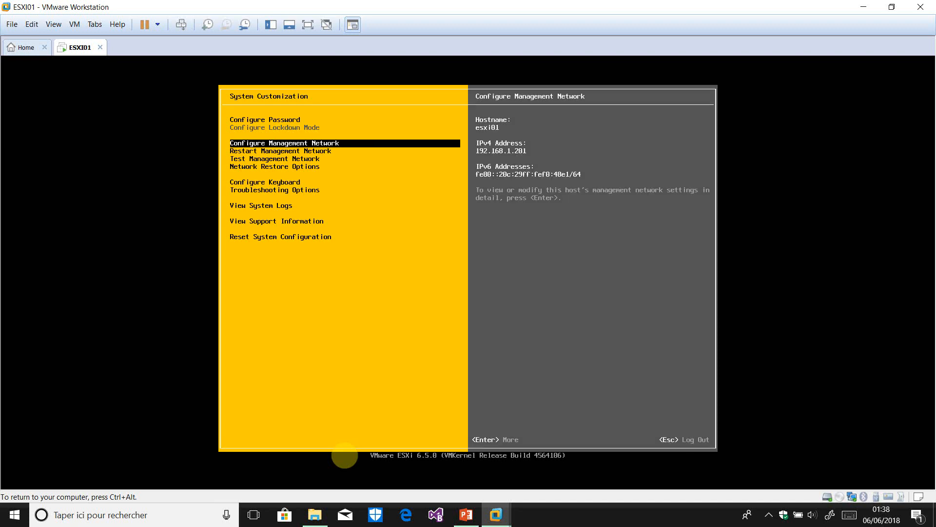
{"action": "key", "text": "Return"}
{"action": "key", "text": "Down"}
{"action": "key", "text": "Down"}
{"action": "key", "text": "Down"}
{"action": "key", "text": "Down"}
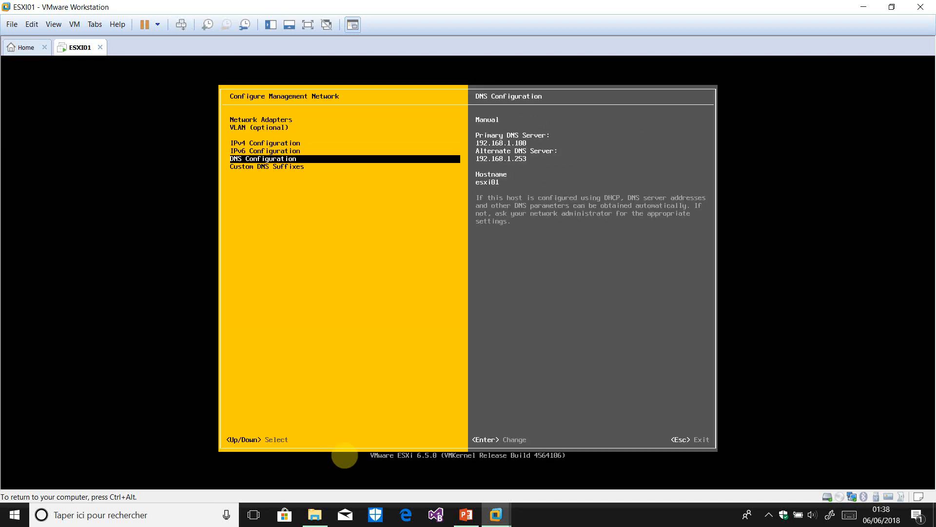
{"action": "key", "text": "Return"}
{"action": "key", "text": "Down"}
{"action": "key", "text": "Up"}
{"action": "key", "text": "Down"}
{"action": "key", "text": "Up"}
{"action": "key", "text": "Down"}
{"action": "key", "text": "Up"}
{"action": "key", "text": "Down"}
{"action": "key", "text": "Up"}
{"action": "key", "text": "Down"}
{"action": "key", "text": "Up"}
{"action": "key", "text": "Down"}
{"action": "key", "text": "Up"}
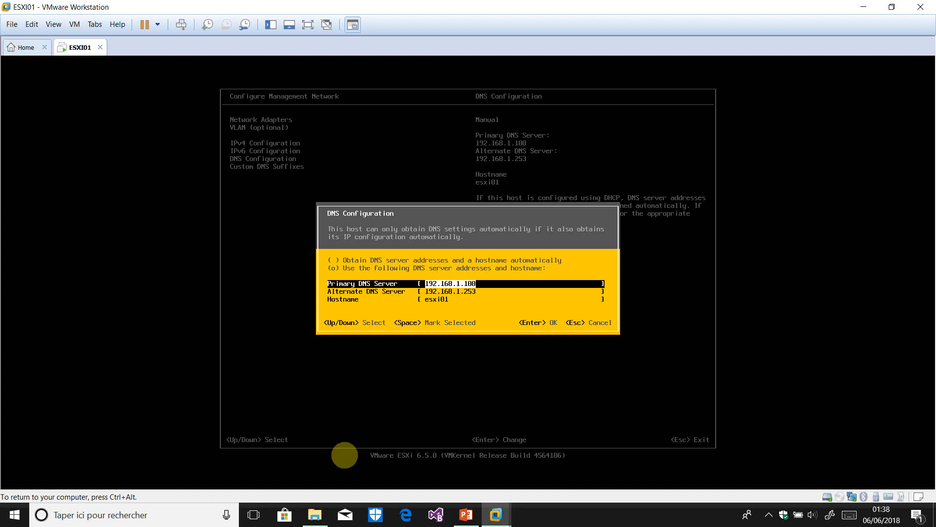
{"action": "key", "text": "Return"}
Check Custom DNS Suffixes without adding any and return to System Customization
{"action": "key", "text": "Down"}
{"action": "key", "text": "Return"}
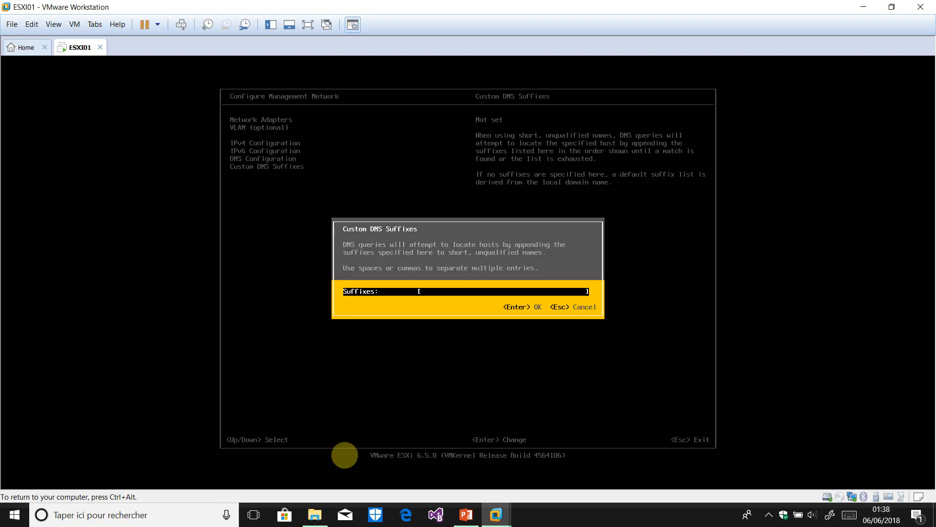
{"action": "key", "text": "Escape"}
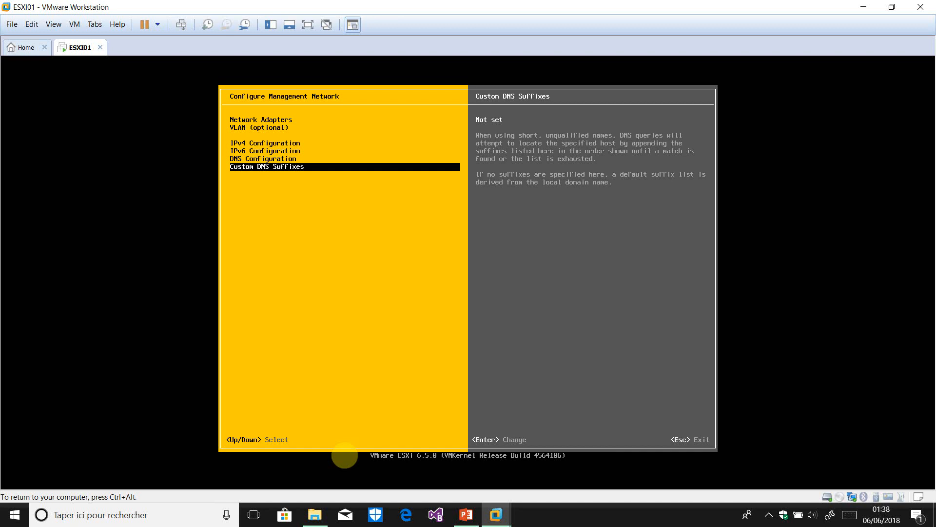
{"action": "key", "text": "Escape"}
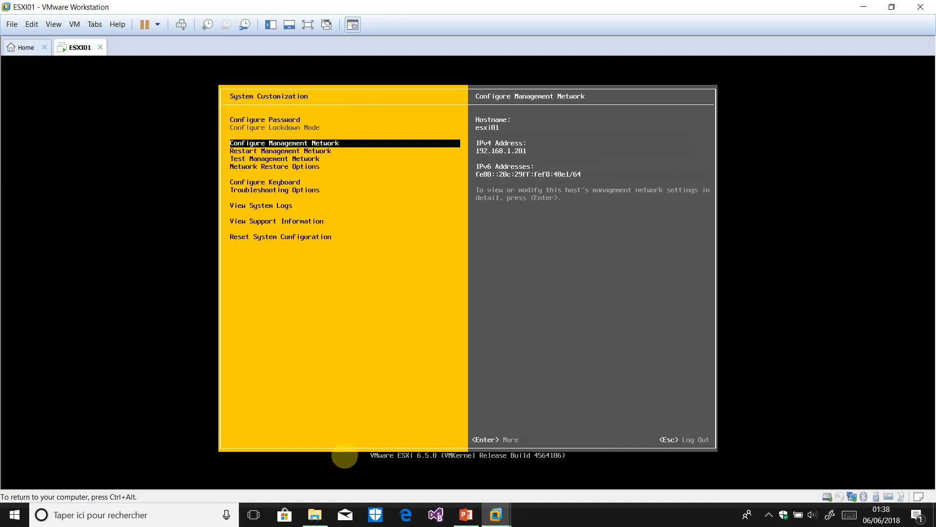
Log out to the welcome screen and attempt the root login, which fails
{"action": "key", "text": "Escape"}
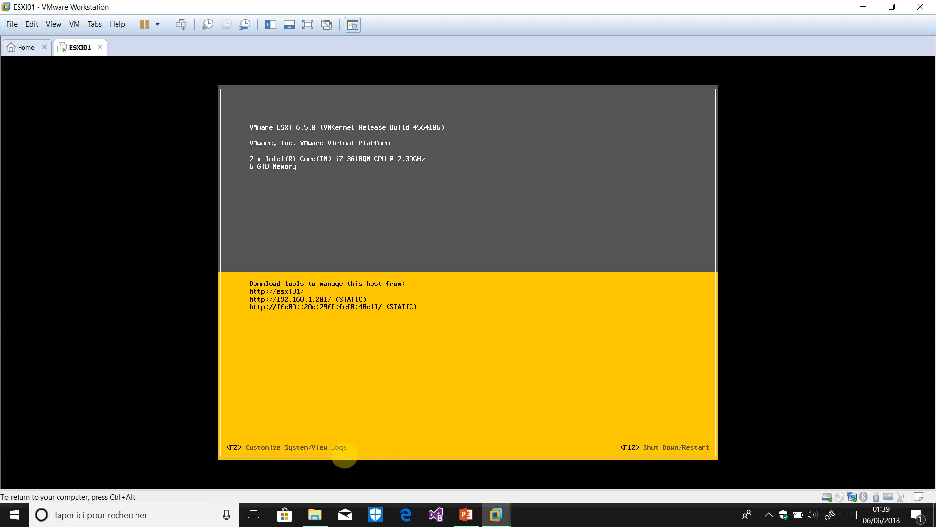
{"action": "key", "text": "F2"}
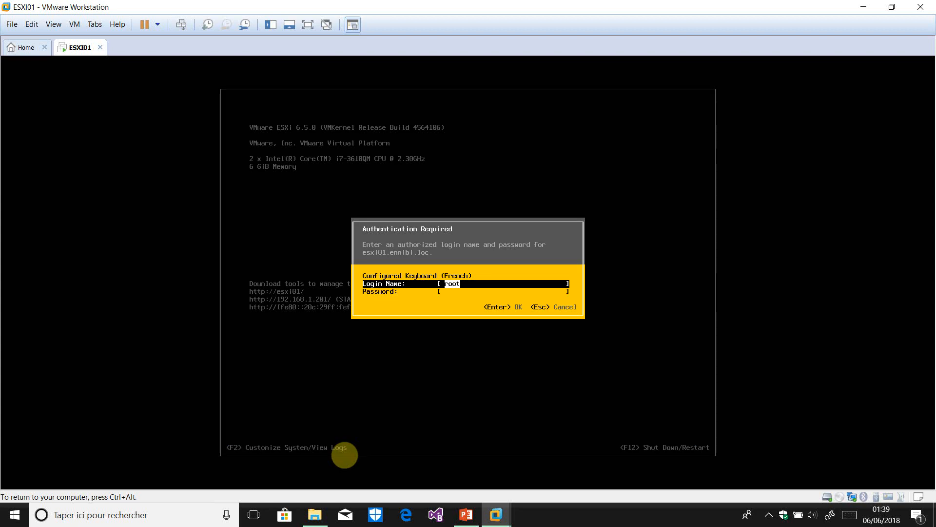
{"action": "key", "text": "Tab"}
{"action": "type", "text": "******"}
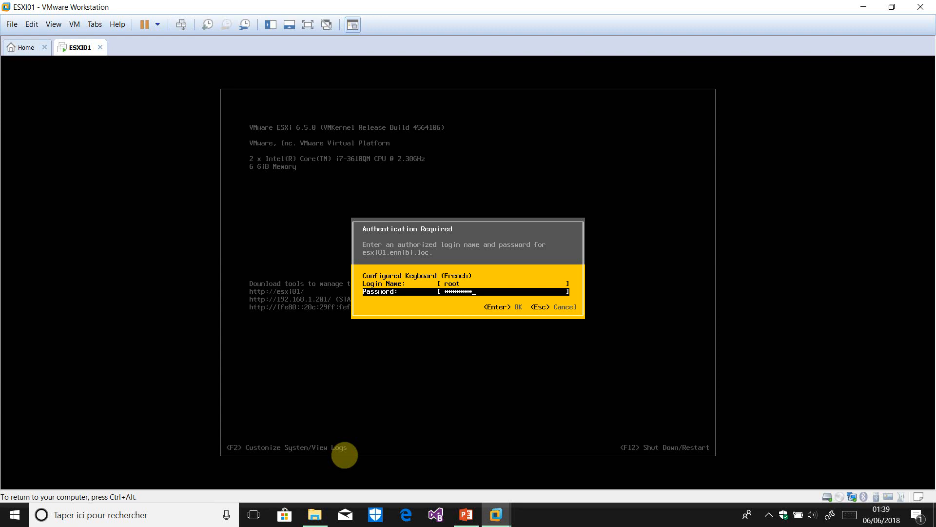
{"action": "key", "text": "Return"}
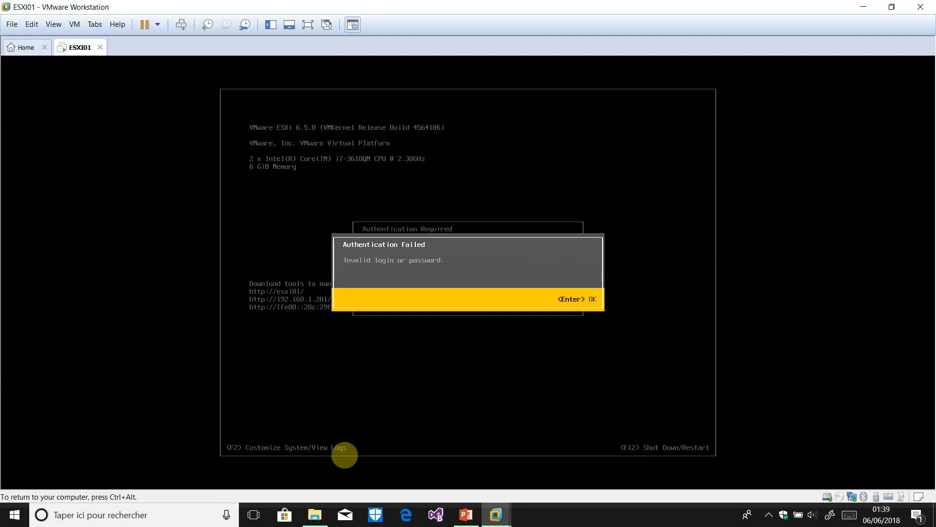
{"action": "key", "text": "Return"}
Retry the root password until authentication succeeds and the Shut Down/Restart prompt opens
{"action": "type", "text": "*******"}
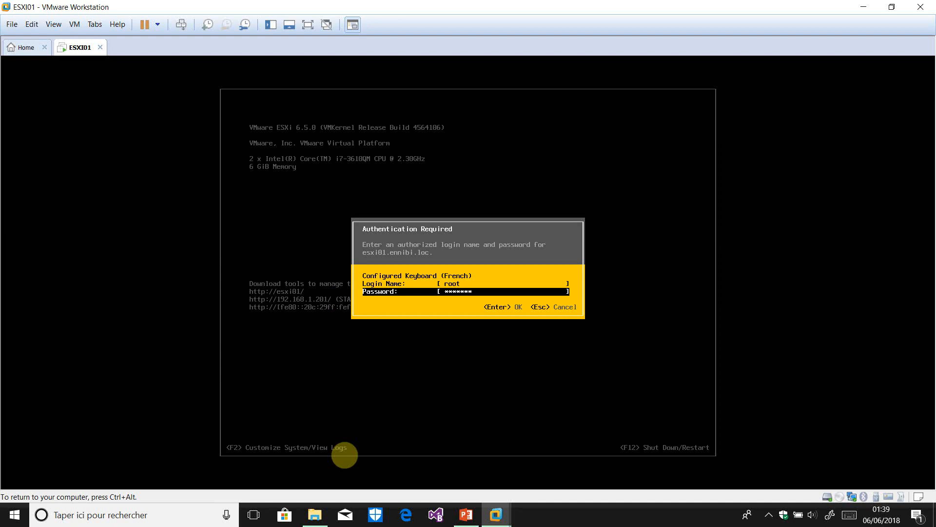
{"action": "key", "text": "Return"}
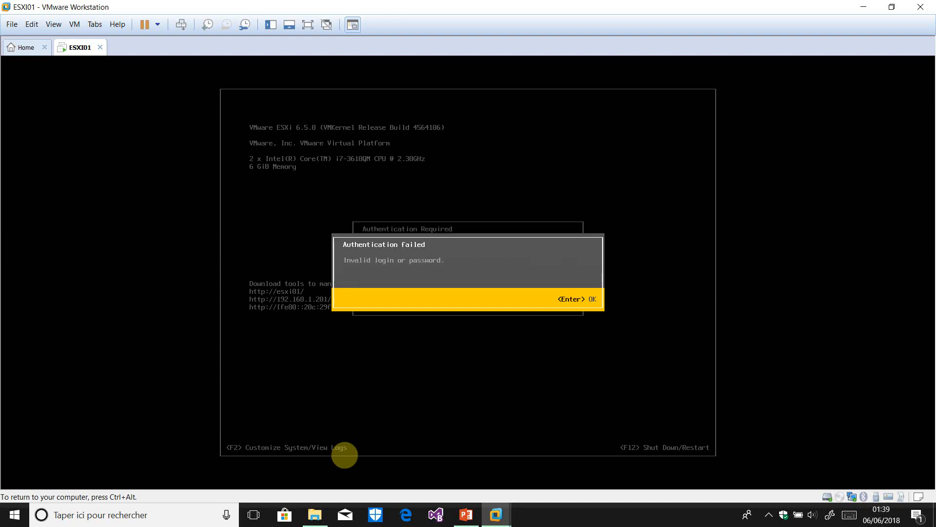
{"action": "key", "text": "Return"}
{"action": "type", "text": "***"}
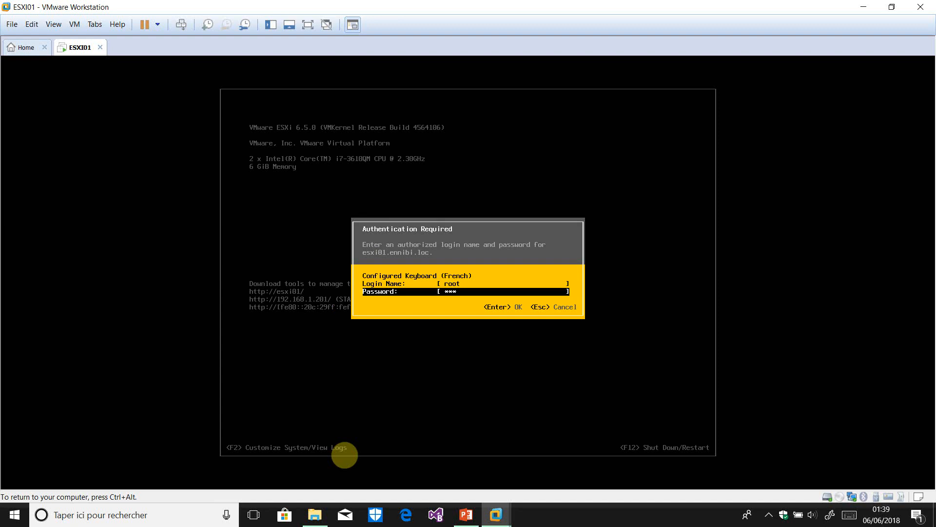
{"action": "type", "text": "*"}
{"action": "key", "text": "Return"}
{"action": "key", "text": "Return"}
{"action": "type", "text": "********"}
{"action": "key", "text": "Return"}
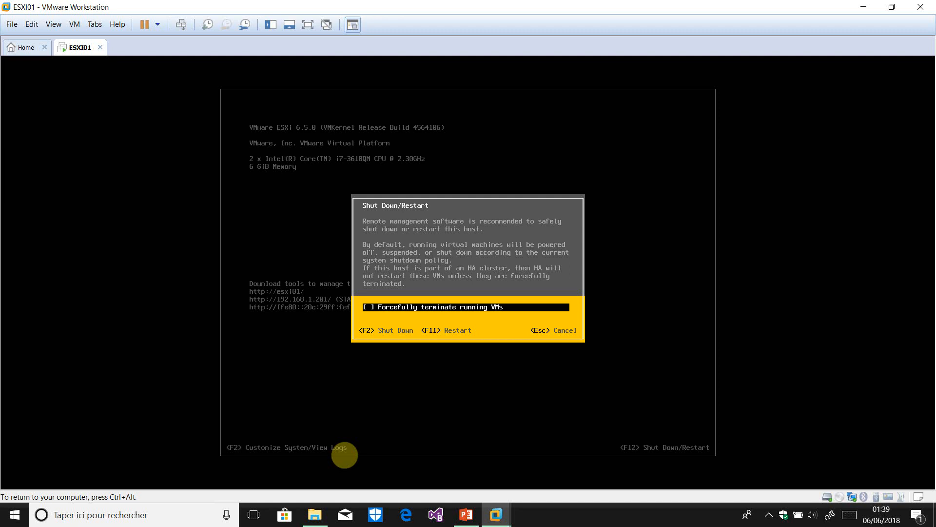
Shut down the ESXi01 host with F2, release VM input, and open the recorder's tray options
{"action": "key", "text": "F2"}
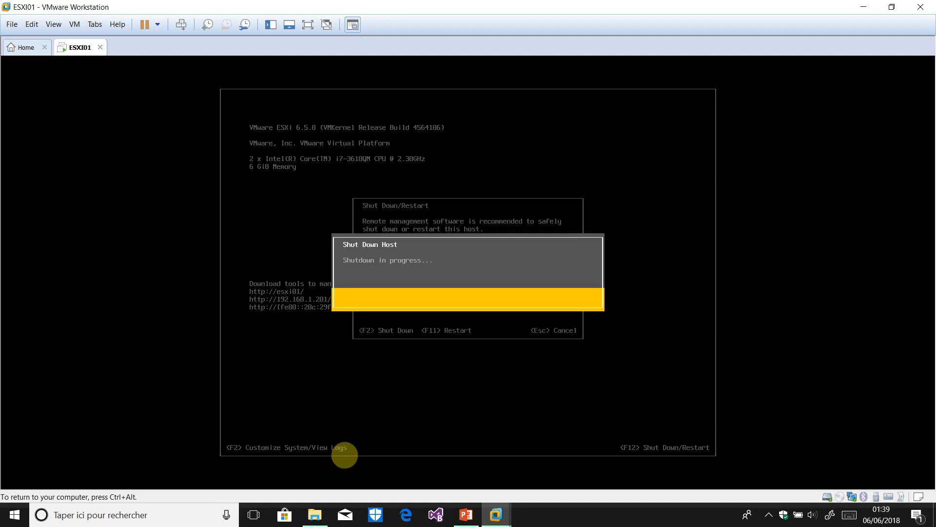
{"action": "key", "text": "ctrl+alt"}
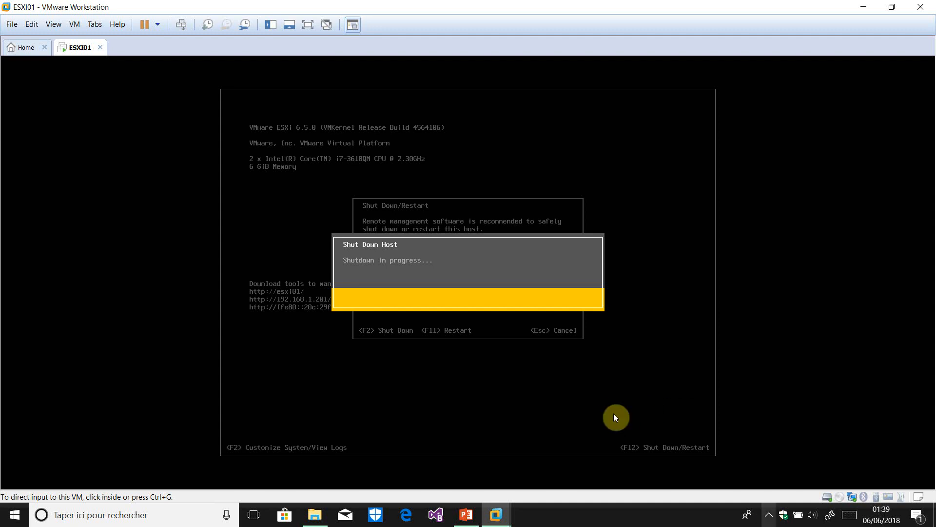
{"action": "left_click", "coordinate": [769, 515]}
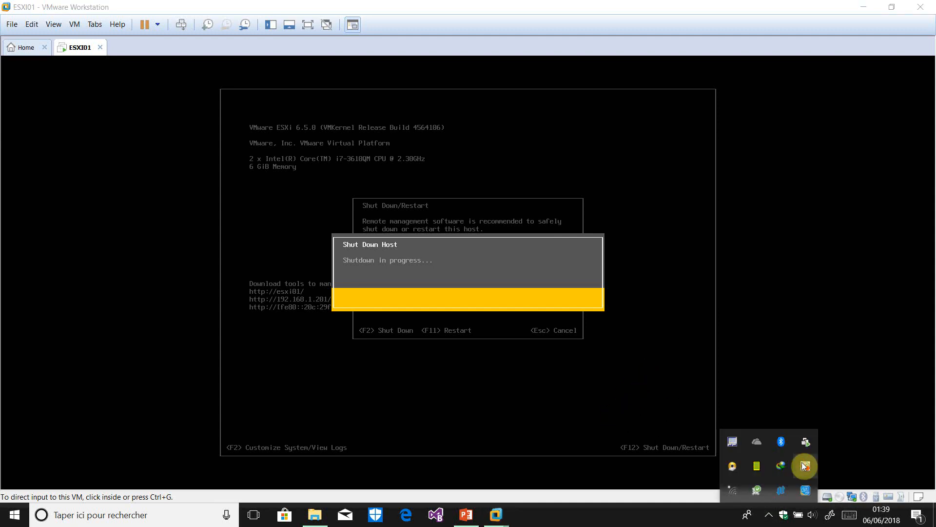
{"action": "right_click", "coordinate": [804, 465]}
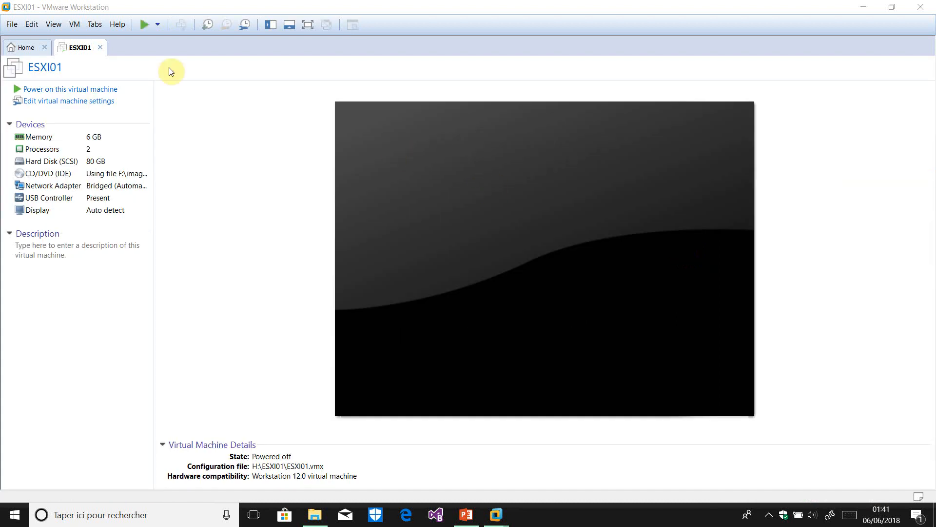
Add a second and a third bridged network adapter to ESXi01 in the VM settings
{"action": "left_click", "coordinate": [73, 25]}
{"action": "left_click", "coordinate": [115, 164]}
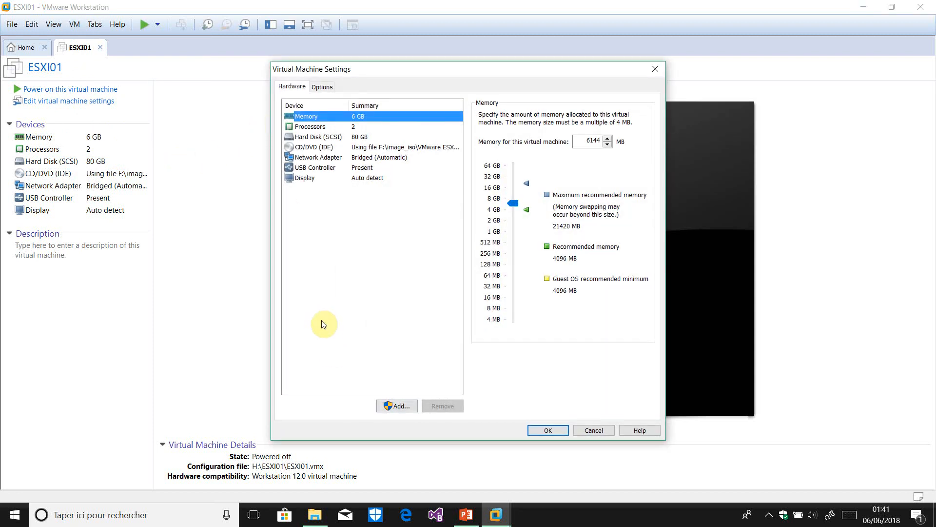
{"action": "left_click", "coordinate": [397, 406]}
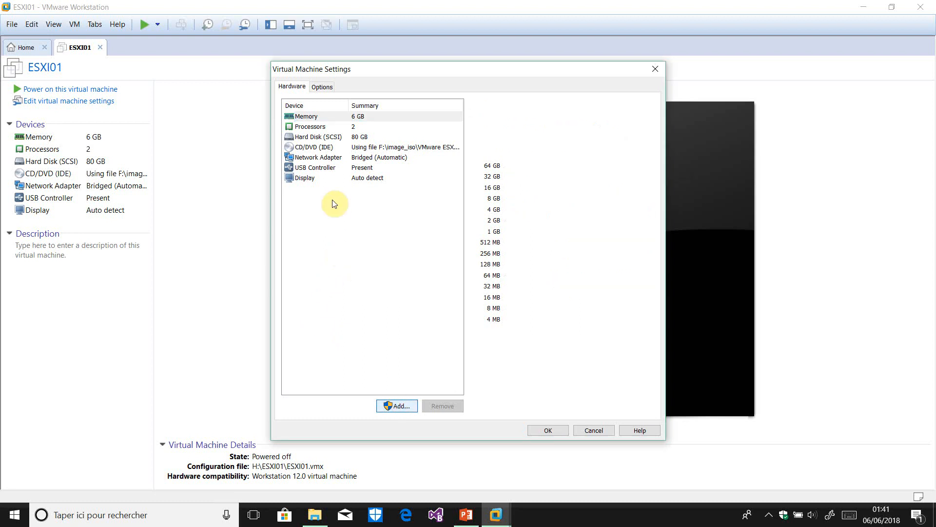
{"action": "left_click", "coordinate": [404, 244]}
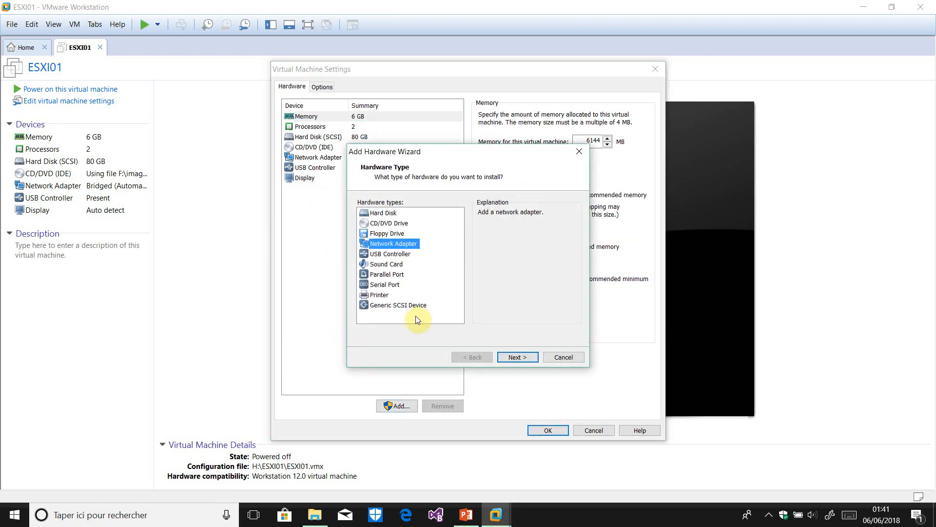
{"action": "left_click", "coordinate": [522, 357]}
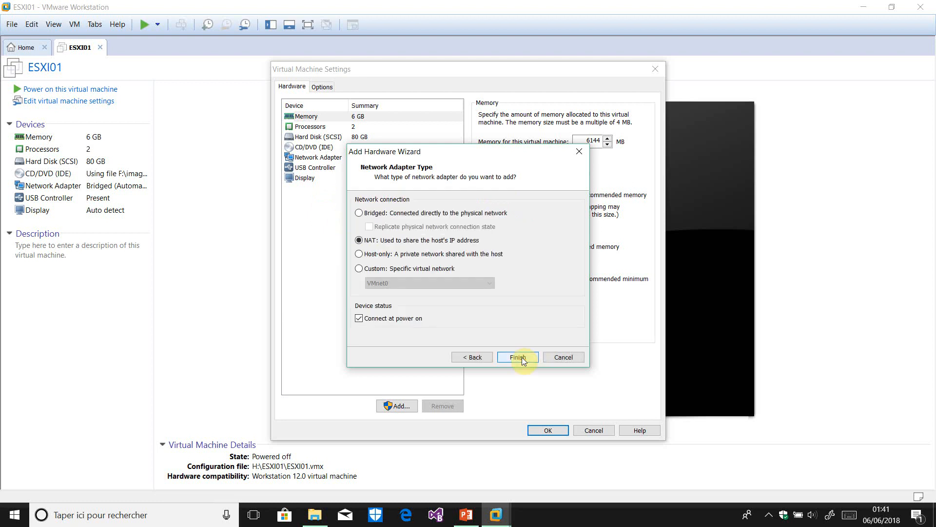
{"action": "left_click", "coordinate": [405, 213]}
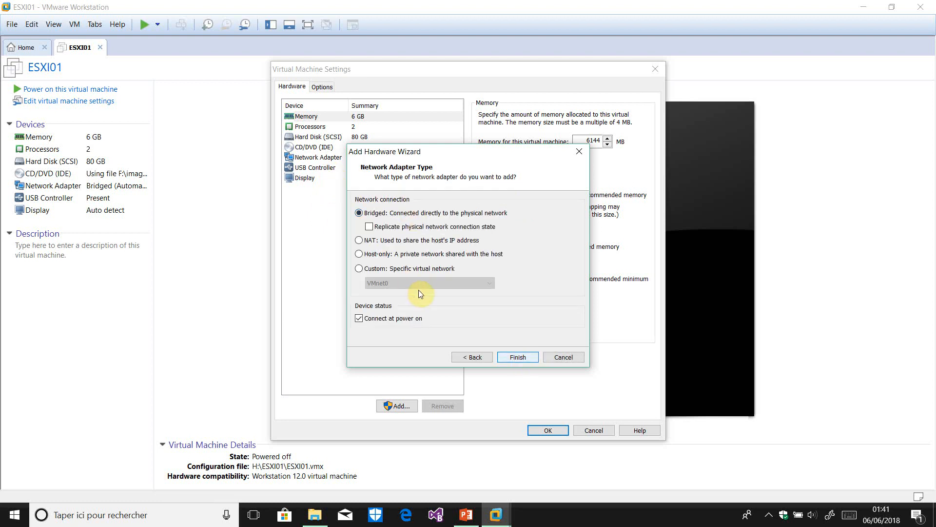
{"action": "left_click", "coordinate": [522, 358]}
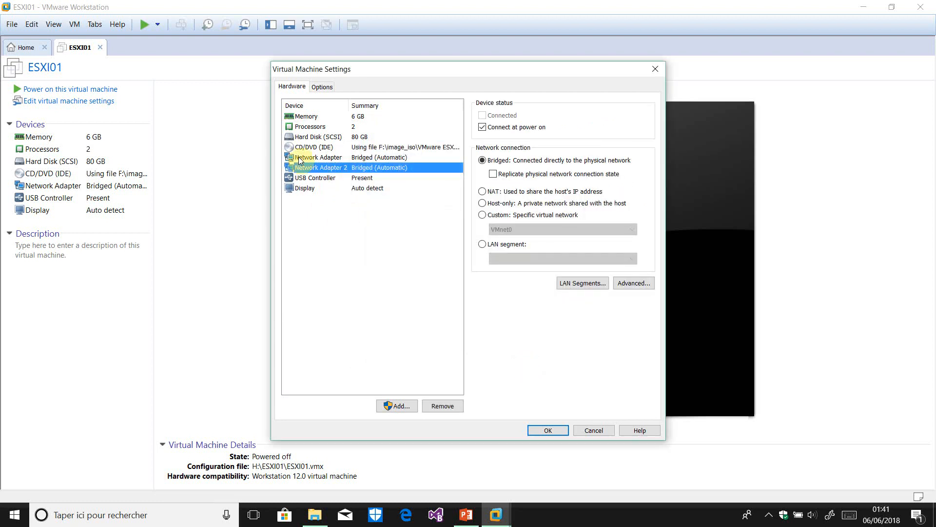
{"action": "left_click", "coordinate": [397, 406]}
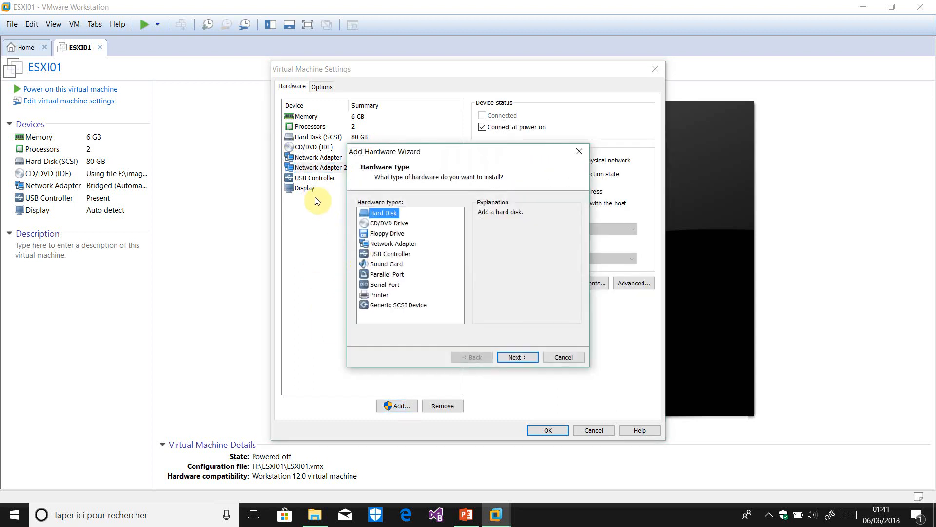
{"action": "left_click", "coordinate": [393, 243]}
{"action": "key", "text": "Return"}
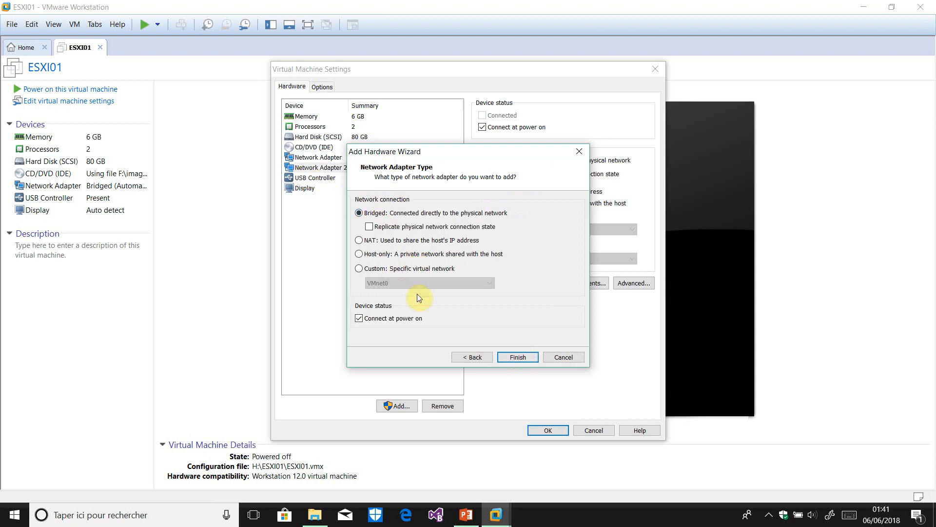
{"action": "left_click", "coordinate": [518, 357]}
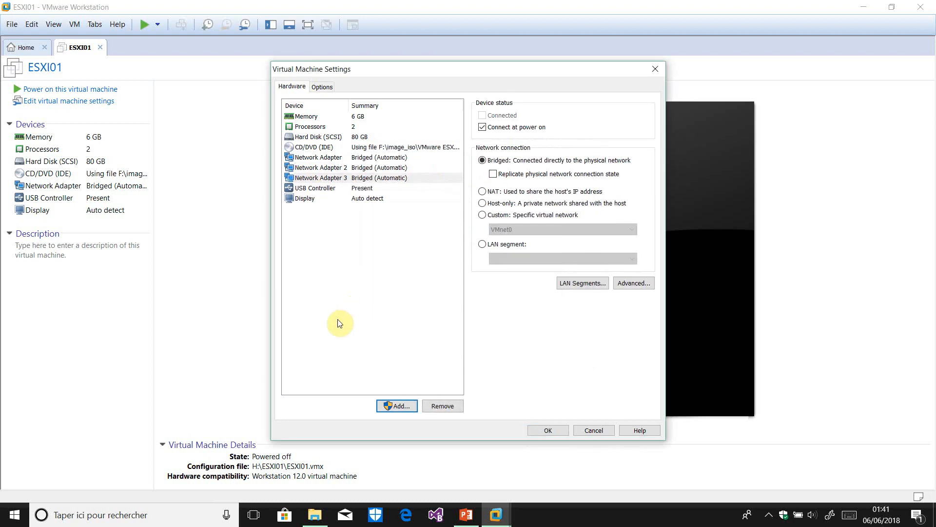
Add a fourth bridged network adapter, save the settings and power on ESXi01
{"action": "key", "text": "Return"}
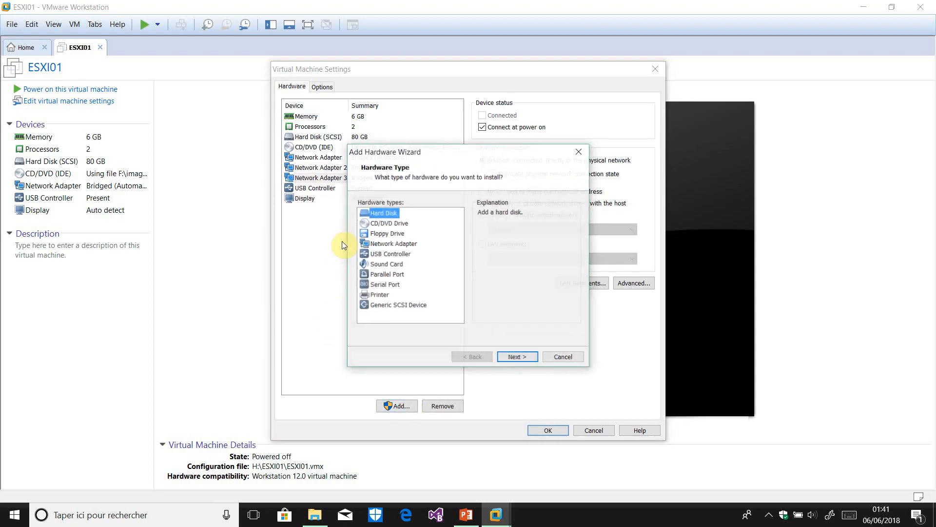
{"action": "key", "text": "Down"}
{"action": "key", "text": "Down"}
{"action": "key", "text": "Down"}
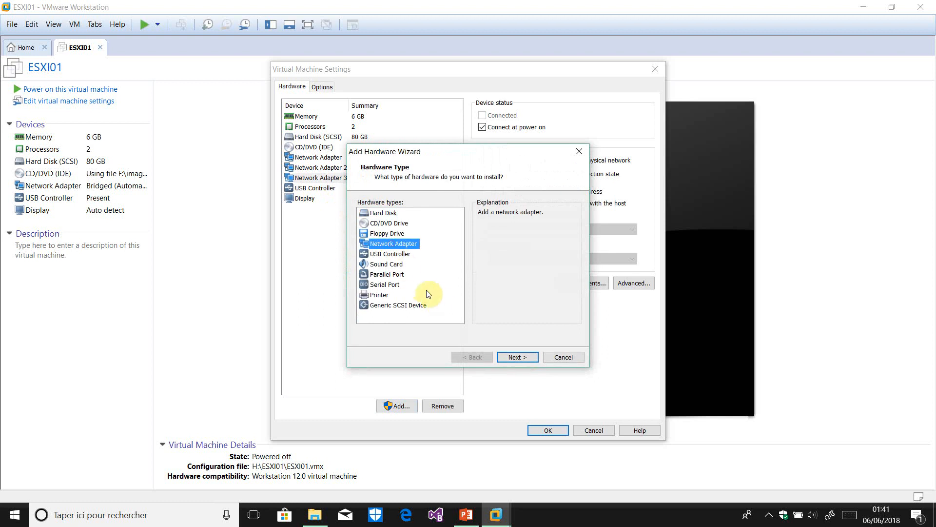
{"action": "left_click", "coordinate": [526, 356]}
{"action": "left_click", "coordinate": [396, 213]}
{"action": "left_click", "coordinate": [518, 356]}
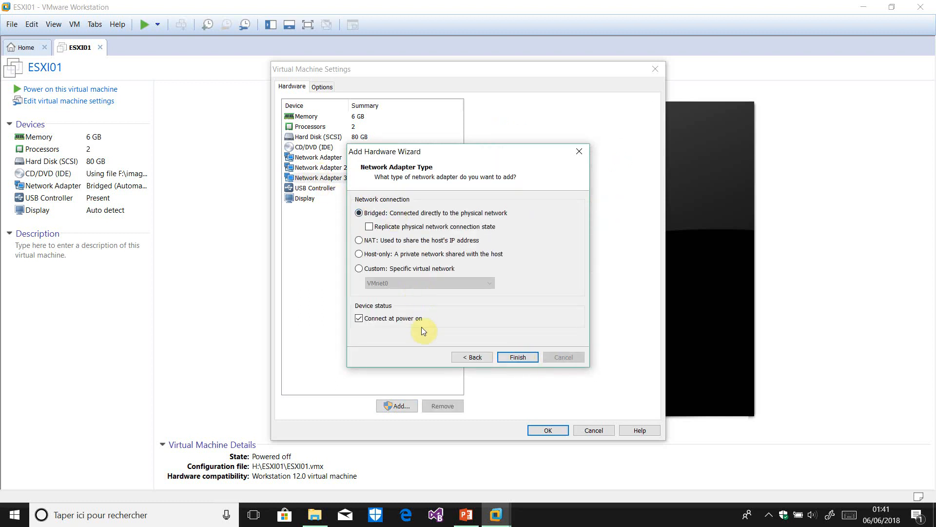
{"action": "left_click", "coordinate": [549, 430]}
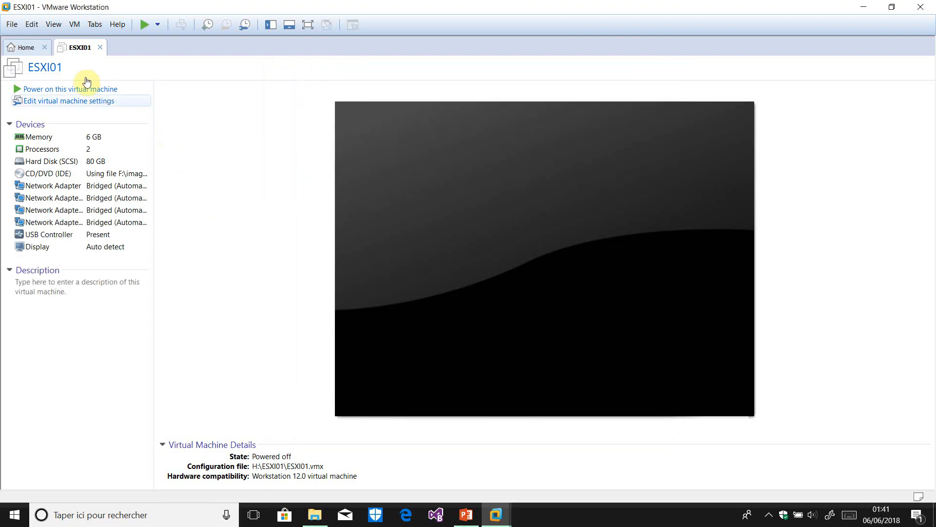
{"action": "left_click", "coordinate": [104, 90]}
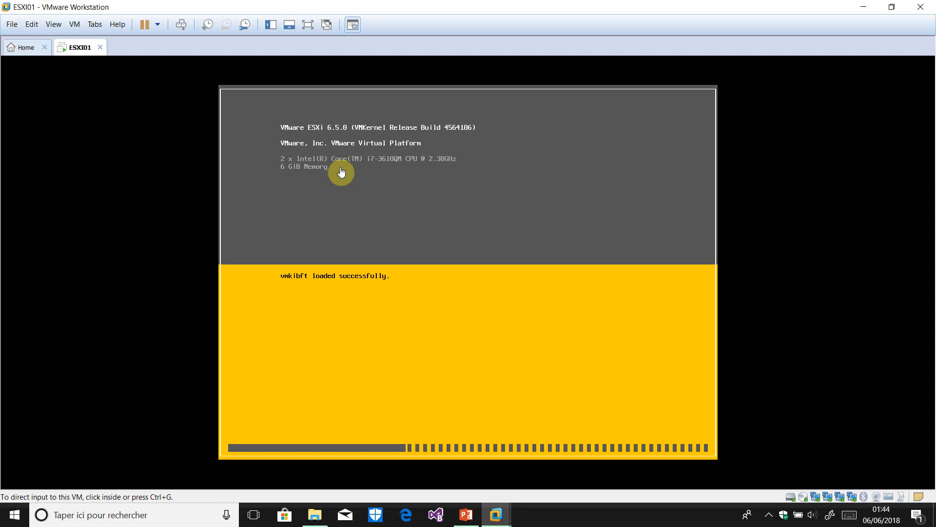
Give the ESXi01 console keyboard focus while ESXi 6.5.0 boots
{"action": "left_click", "coordinate": [432, 216]}
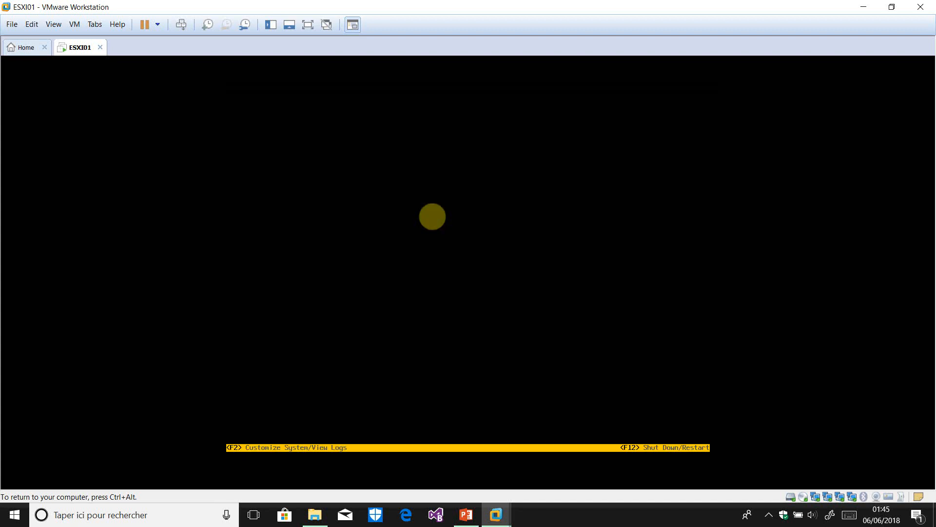
Release input from the VM and open the screen recorder's tray options
{"action": "key", "text": "ctrl+alt"}
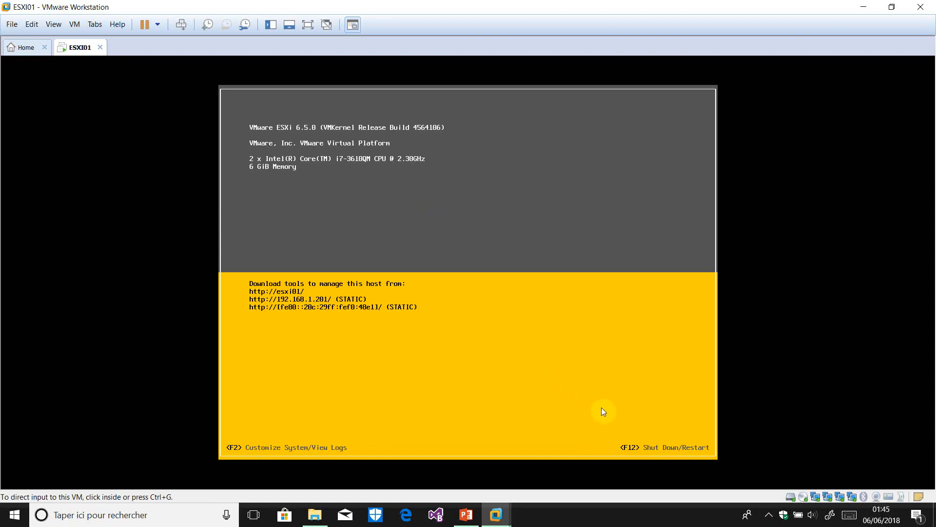
{"action": "left_click", "coordinate": [769, 515]}
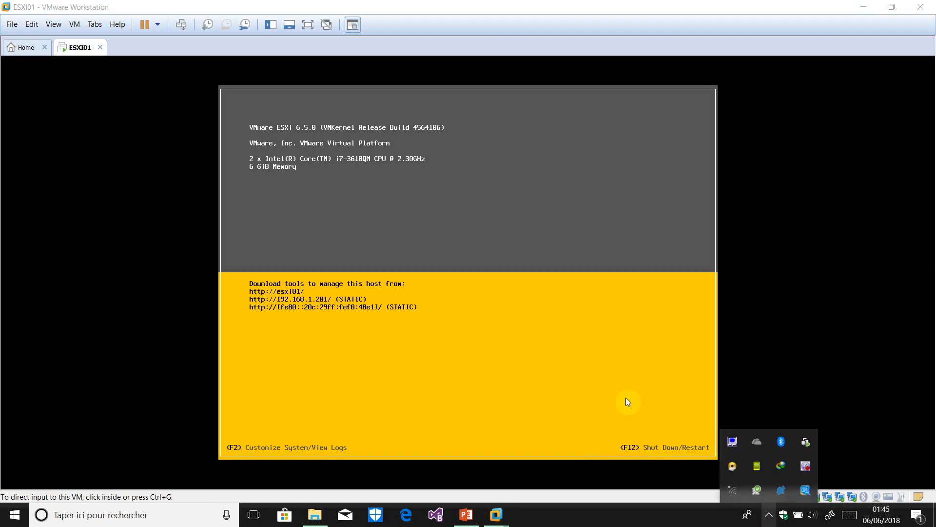
{"action": "right_click", "coordinate": [802, 470]}
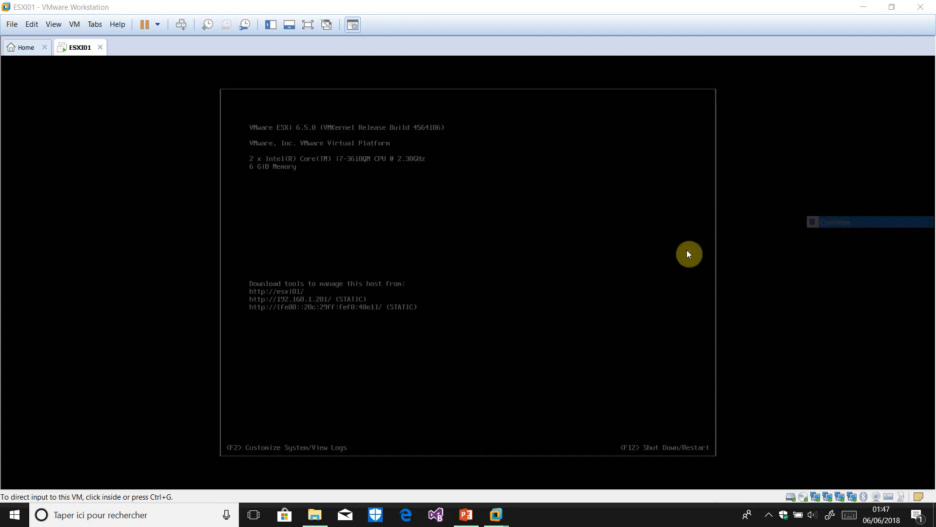
Log in to the ESXi console's System Customization as root with the account password
{"action": "left_click", "coordinate": [394, 314]}
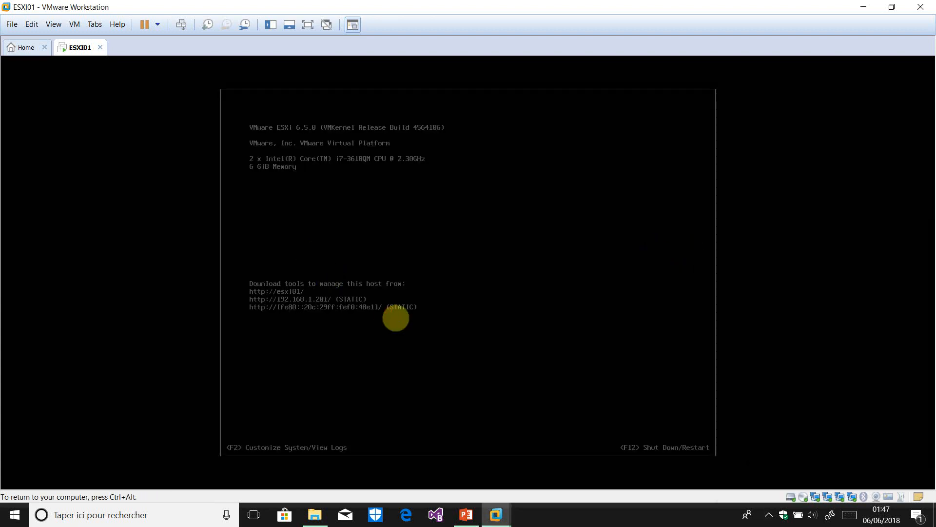
{"action": "key", "text": "F2"}
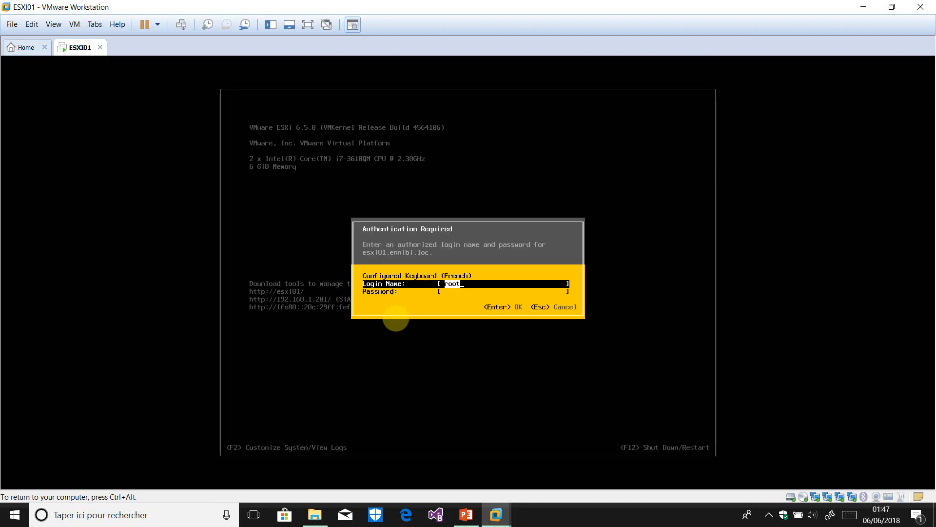
{"action": "key", "text": "Tab"}
{"action": "type", "text": "***"}
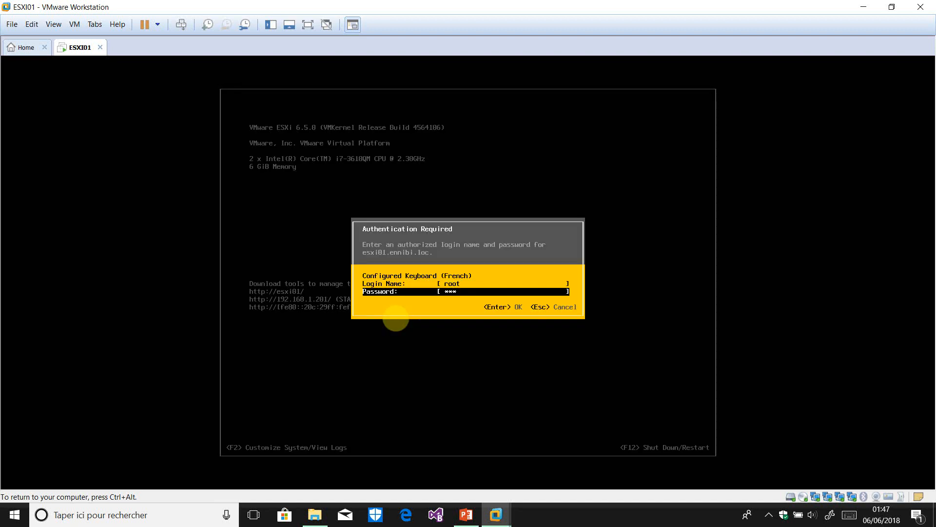
{"action": "type", "text": "****"}
{"action": "key", "text": "Return"}
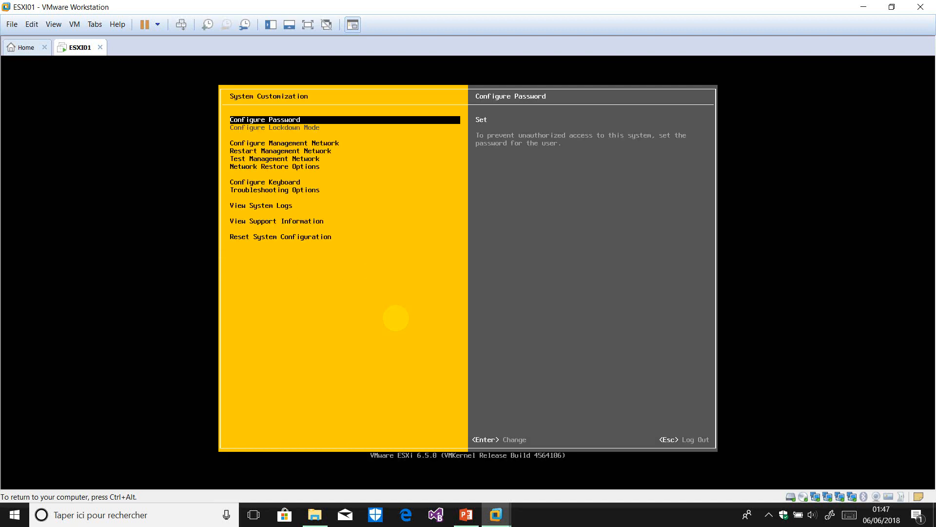
Review vmnic0–vmnic3 under Configure Management Network > Network Adapters, then switch to the shell
{"action": "key", "text": "Down"}
{"action": "key", "text": "Down"}
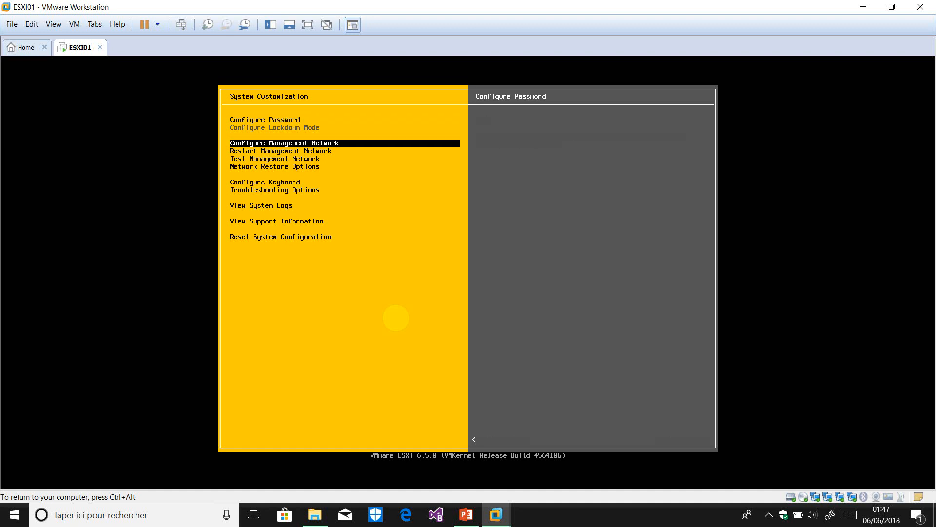
{"action": "key", "text": "Up"}
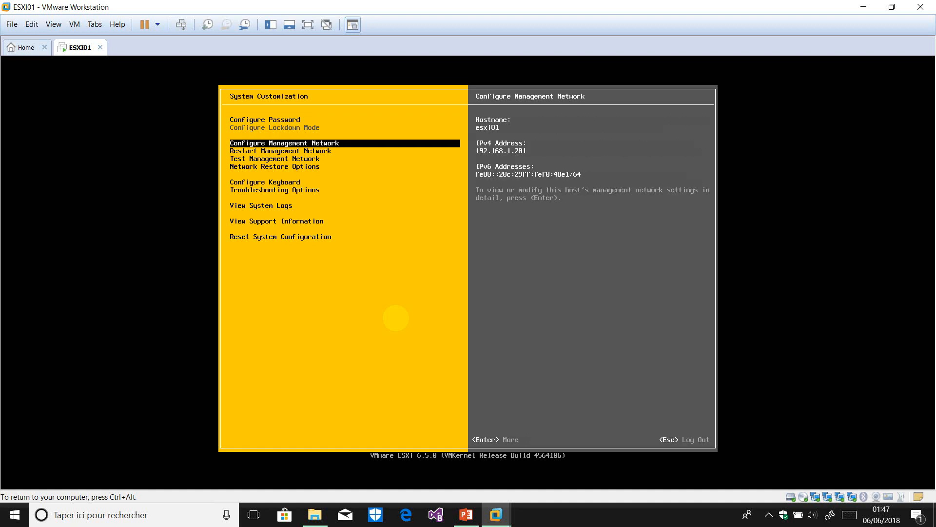
{"action": "key", "text": "Return"}
{"action": "key", "text": "Down"}
{"action": "key", "text": "Down"}
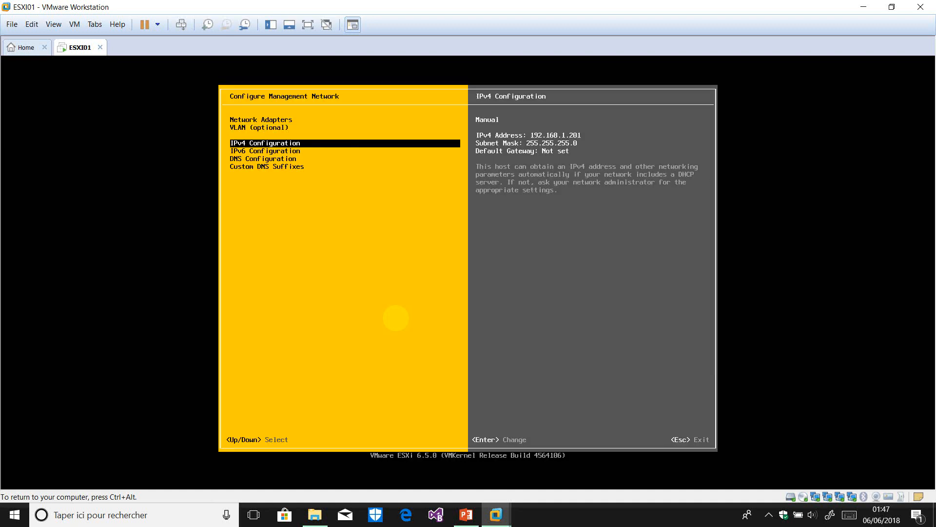
{"action": "key", "text": "Up"}
{"action": "key", "text": "Up"}
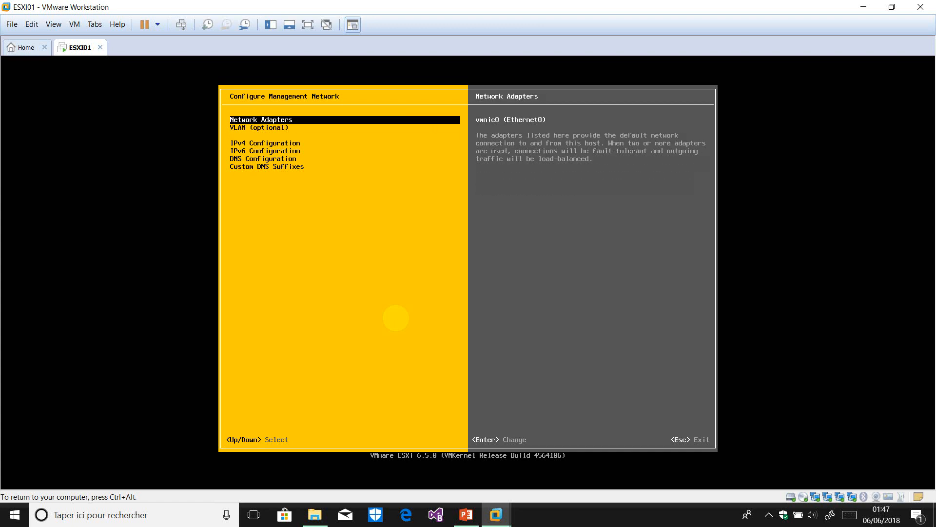
{"action": "key", "text": "Return"}
{"action": "key", "text": "Down"}
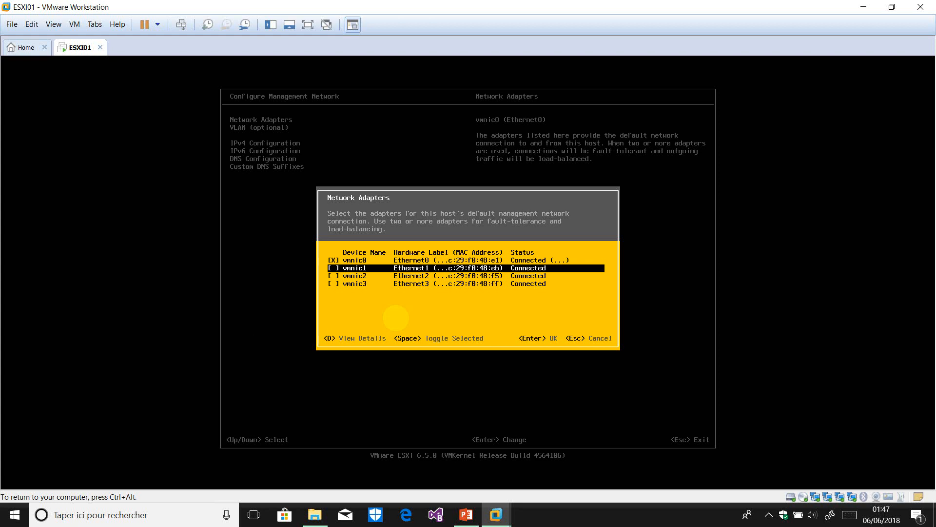
{"action": "key", "text": "Return"}
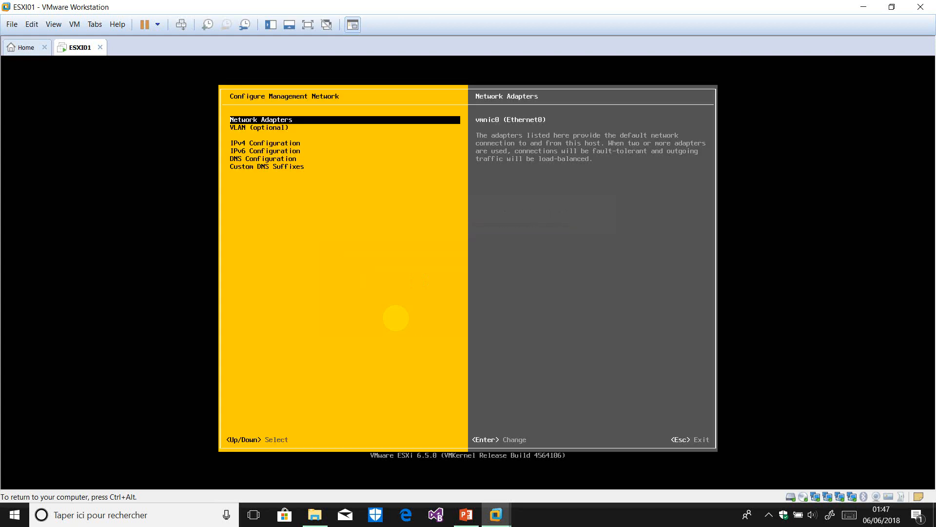
{"action": "key", "text": "alt+F1"}
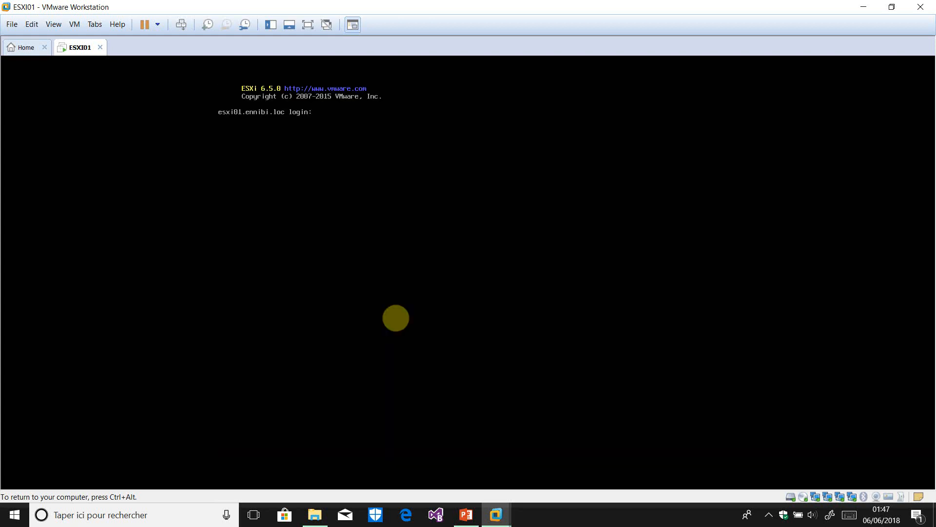
Log in as root and run esxcli network, esxcli network vswitch and vswitch standard
{"action": "type", "text": "root"}
{"action": "key", "text": "Return"}
{"action": "key", "text": "Return"}
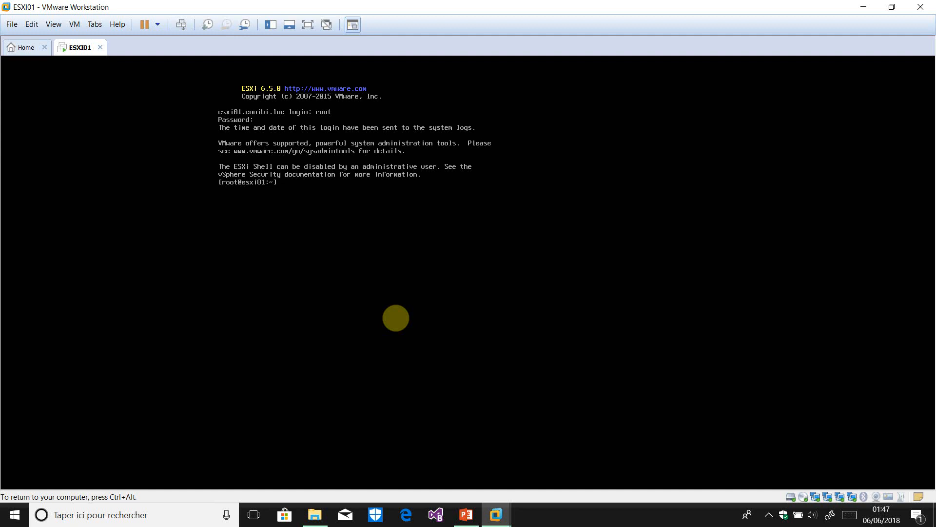
{"action": "type", "text": "esxcli network"}
{"action": "key", "text": "Return"}
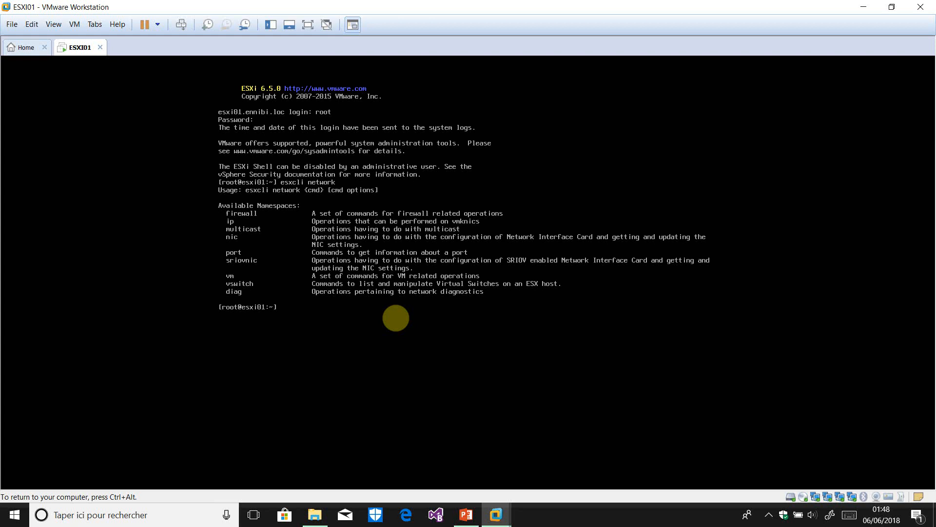
{"action": "key", "text": "Up"}
{"action": "type", "text": "vswitch"}
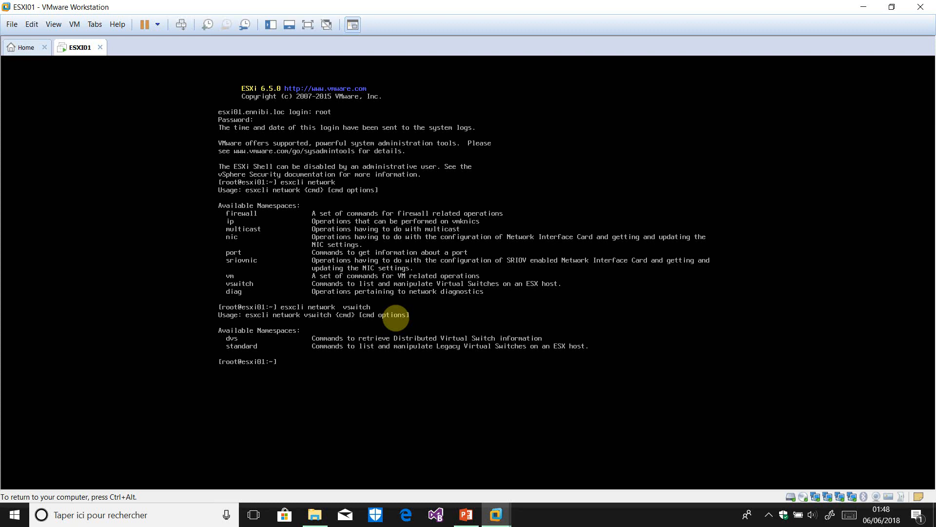
{"action": "key", "text": "Up"}
{"action": "type", "text": "standard"}
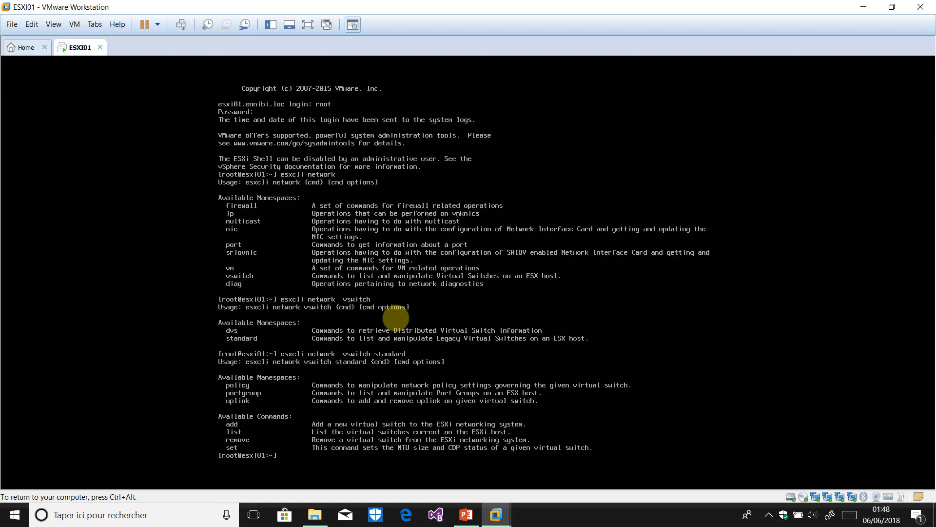
List the standard vSwitches with esxcli network vswitch standard list, then view its subcommands
{"action": "key", "text": "Up"}
{"action": "type", "text": "list"}
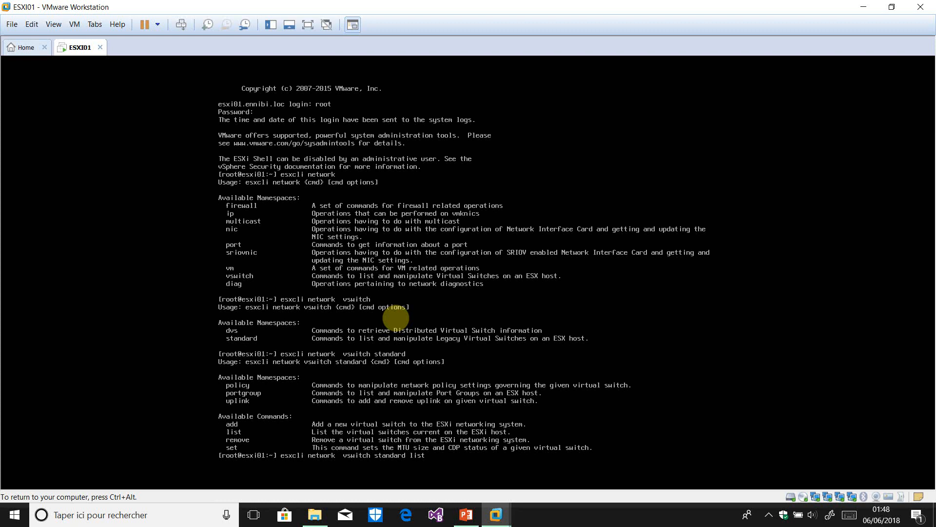
{"action": "key", "text": "Return"}
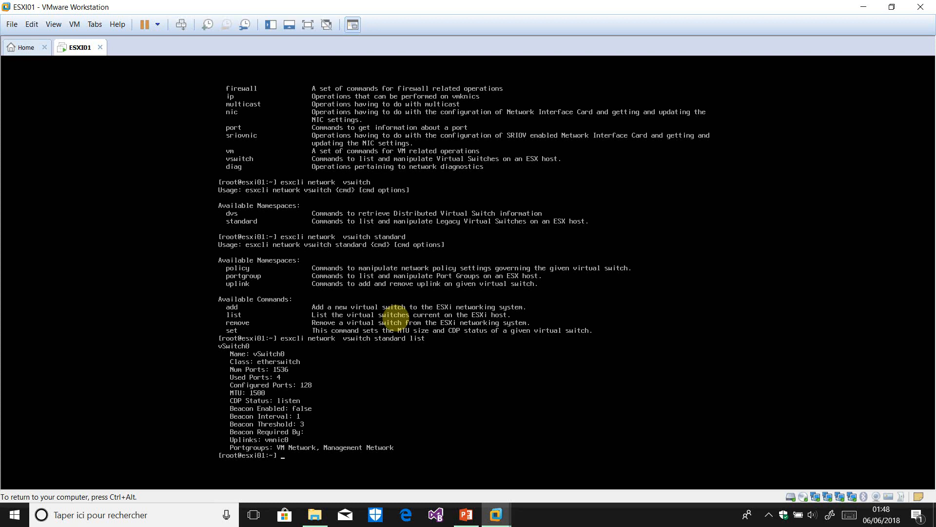
{"action": "key", "text": "Up"}
{"action": "key", "text": "Return"}
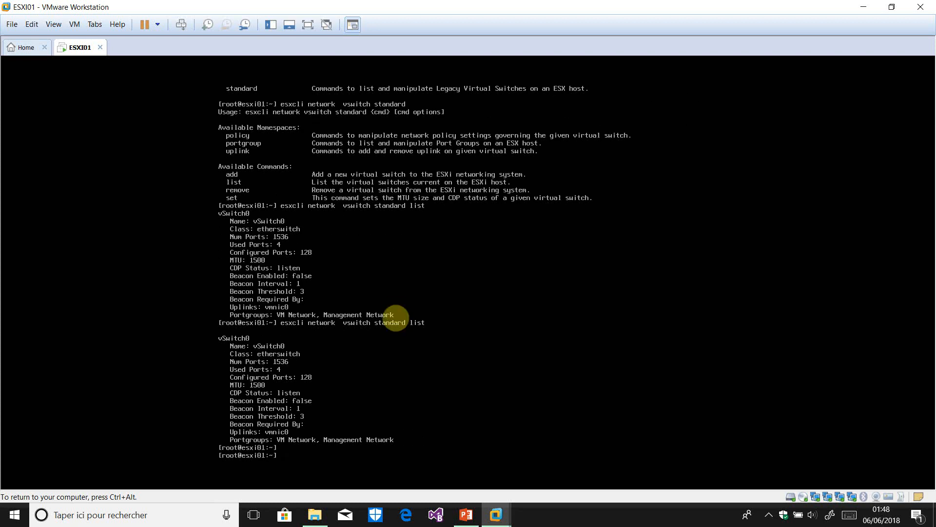
{"action": "key", "text": "Up"}
{"action": "key", "text": "BackSpace"}
{"action": "key", "text": "BackSpace"}
{"action": "key", "text": "BackSpace"}
{"action": "key", "text": "Return"}
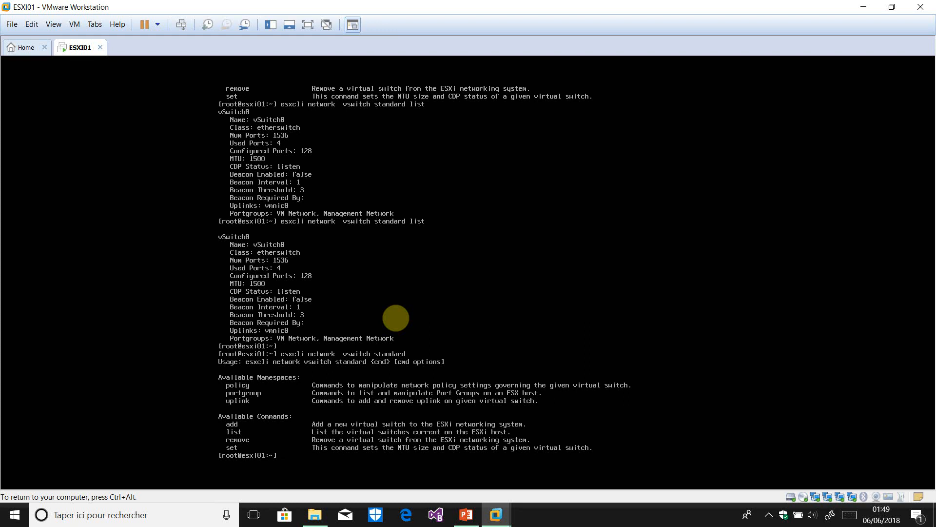
Add vmnic1 as a vSwitch0 uplink with esxcli network vswitch standard uplink add -u vmnic1 -v vSwitch0
{"action": "key", "text": "Up"}
{"action": "type", "text": "uplink"}
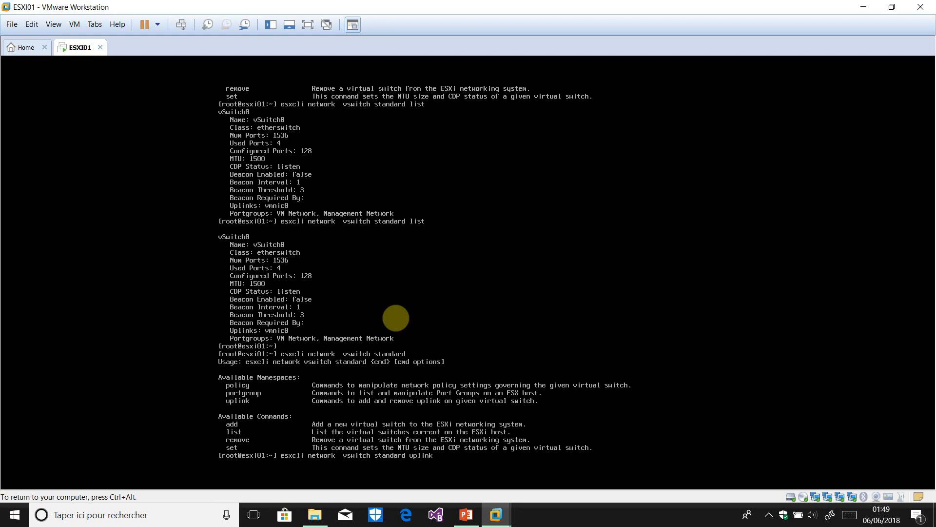
{"action": "key", "text": "Return"}
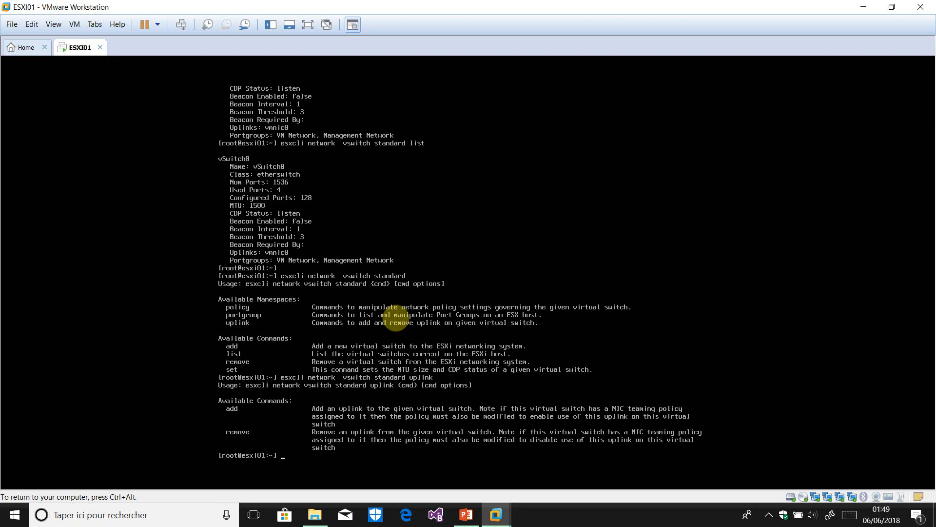
{"action": "key", "text": "Up"}
{"action": "type", "text": "add"}
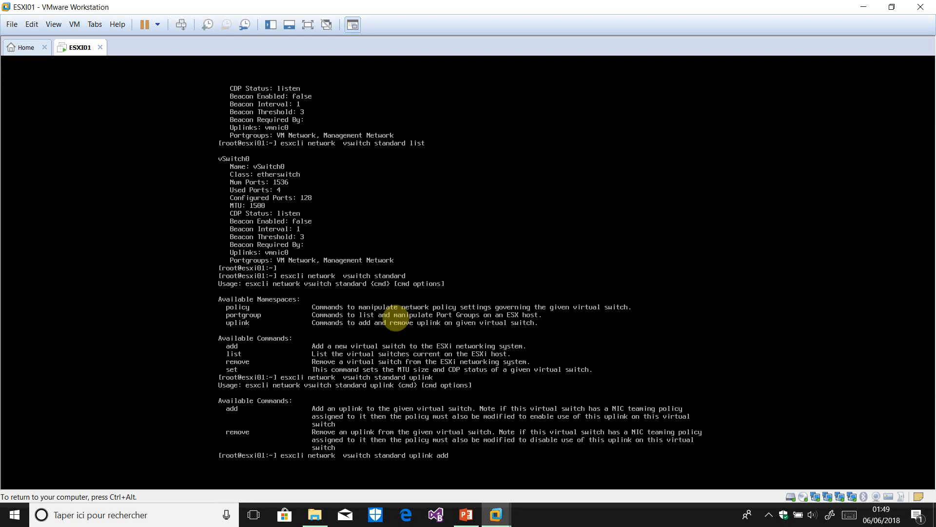
{"action": "key", "text": "Return"}
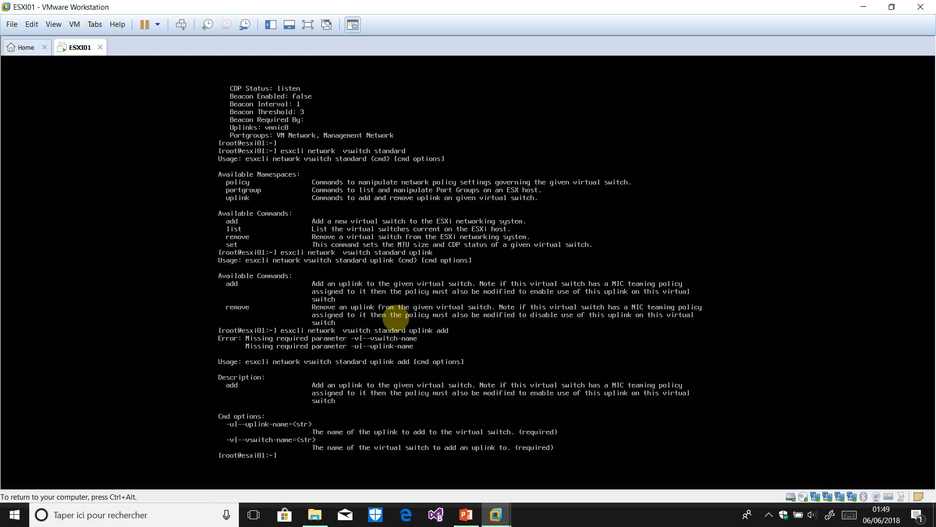
{"action": "key", "text": "Up"}
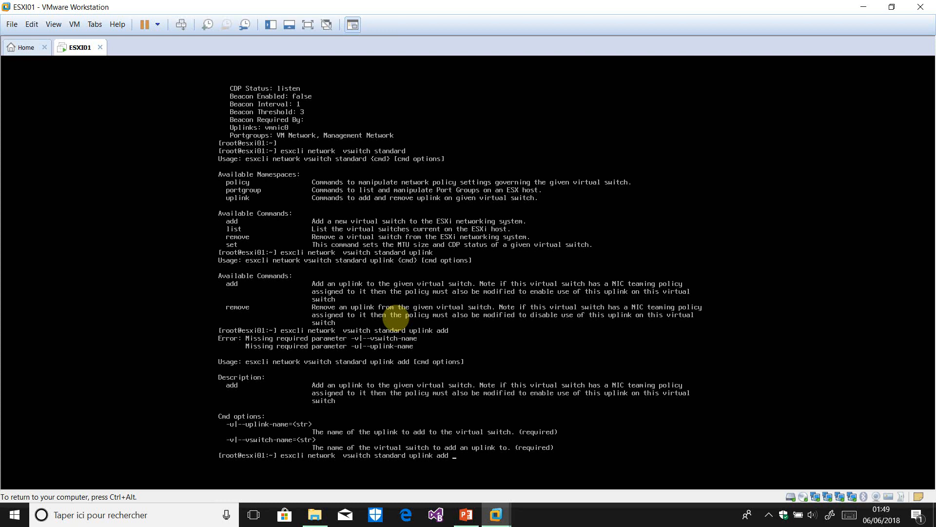
{"action": "type", "text": "-u vmnic1"}
{"action": "type", "text": "-v vSwitch0"}
{"action": "key", "text": "Return"}
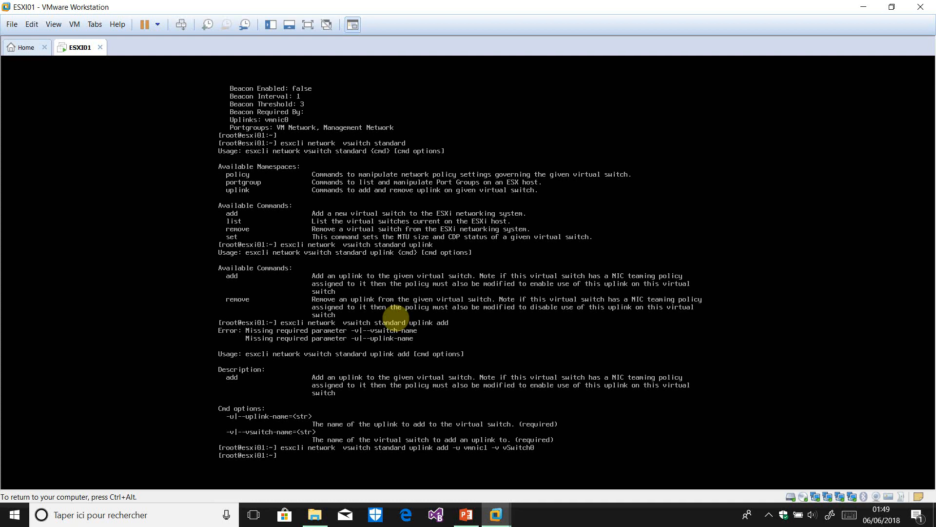
{"action": "key", "text": "alt+F2"}
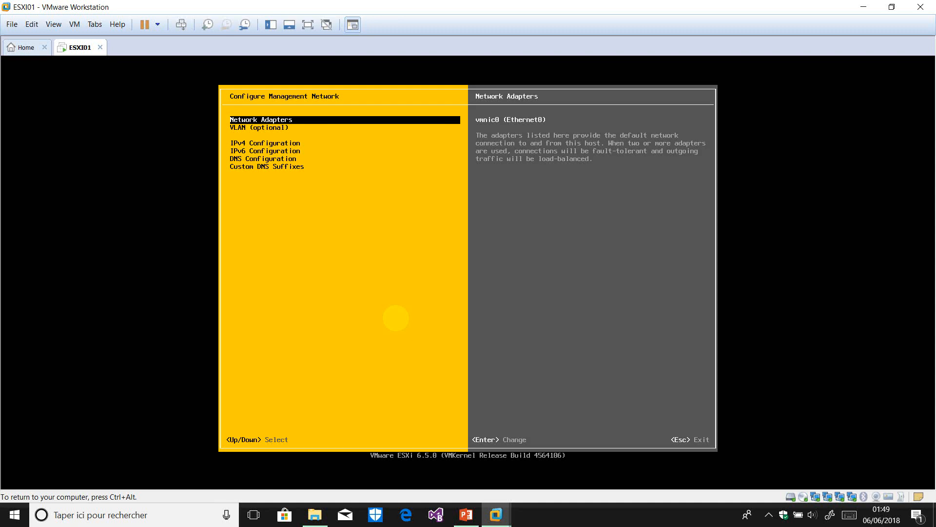
Restart the management network from the DCUI System Customization menu
{"action": "key", "text": "Return"}
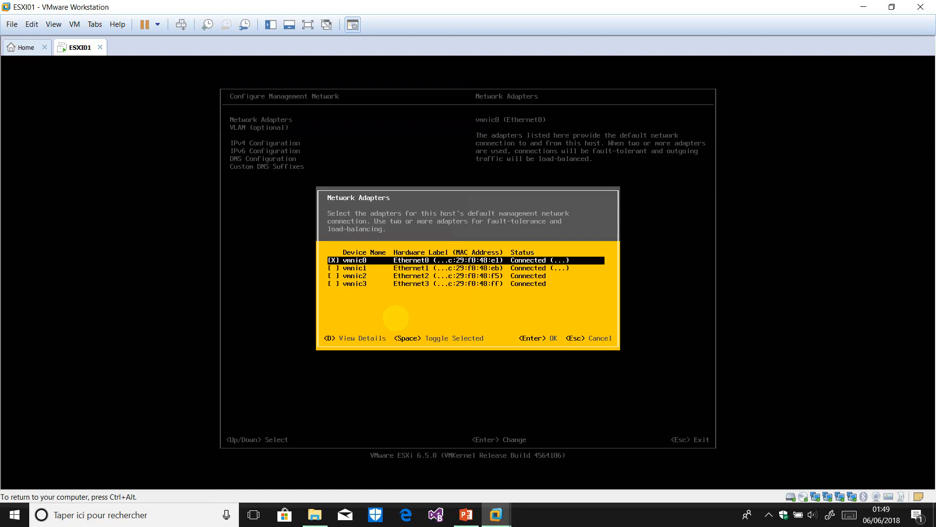
{"action": "key", "text": "Return"}
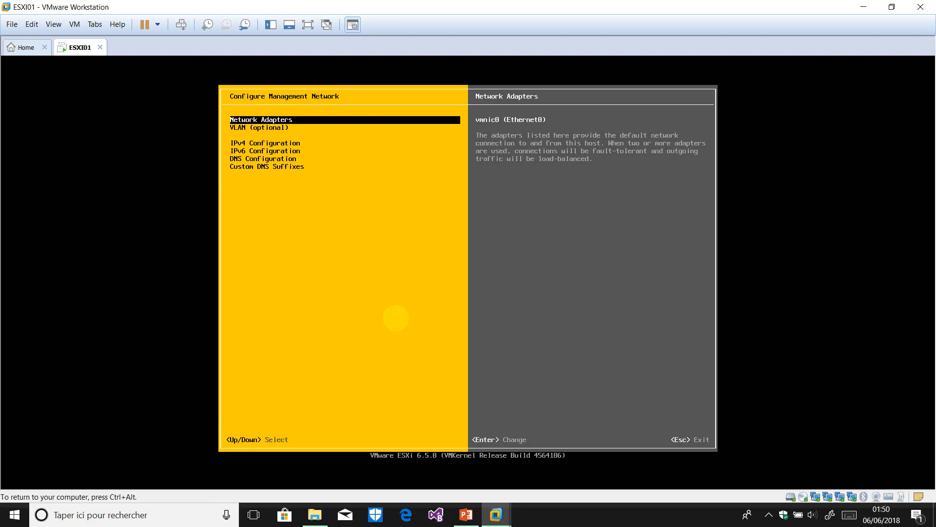
{"action": "key", "text": "Escape"}
{"action": "key", "text": "Down"}
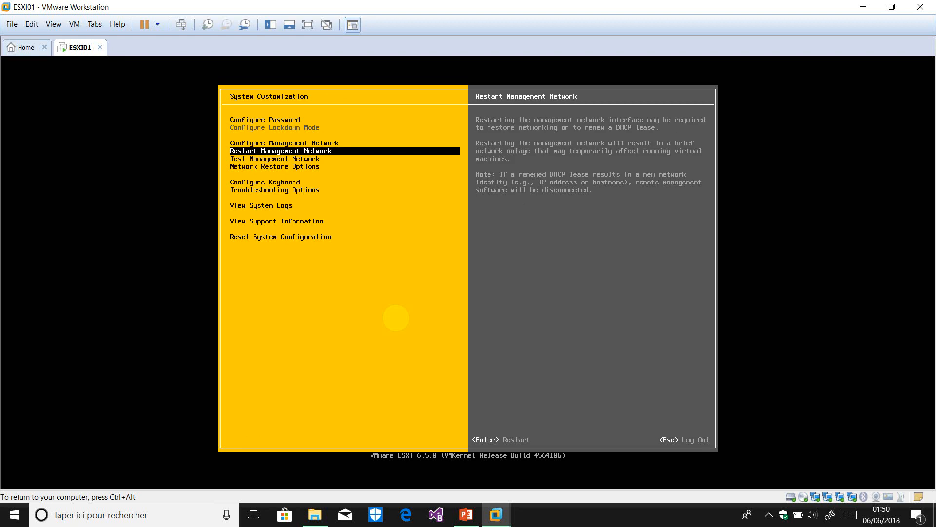
{"action": "key", "text": "Return"}
{"action": "key", "text": "F11"}
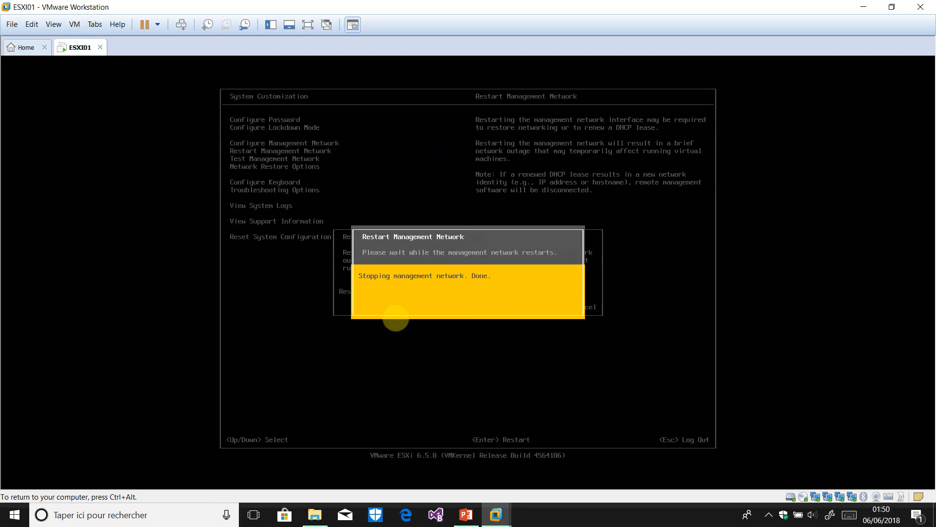
{"action": "key", "text": "Return"}
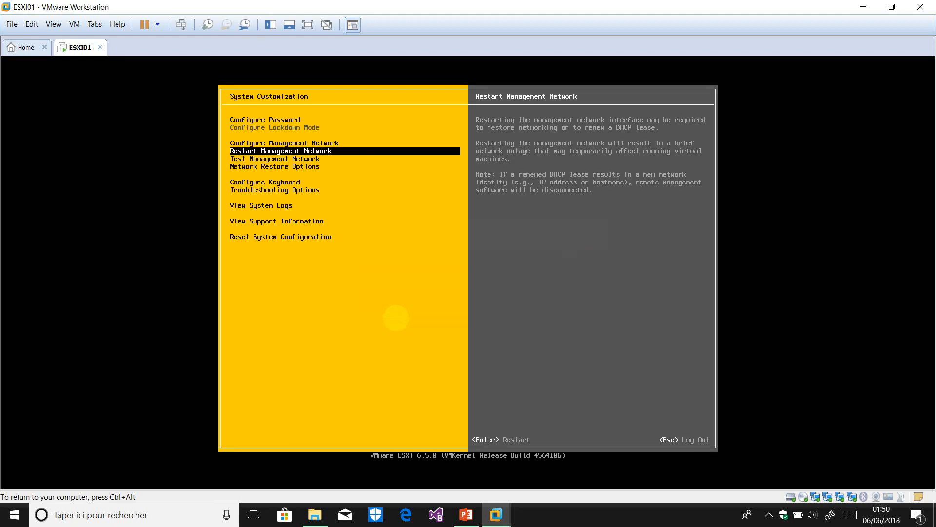
Check the management adapter list shows vmnic0 and vmnic1, then return to the ESXi shell
{"action": "key", "text": "Up"}
{"action": "key", "text": "Return"}
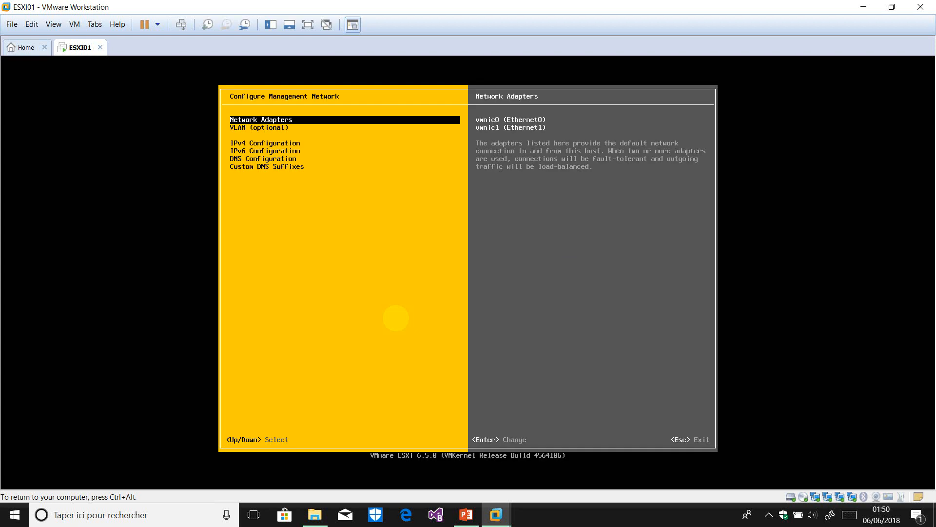
{"action": "key", "text": "Return"}
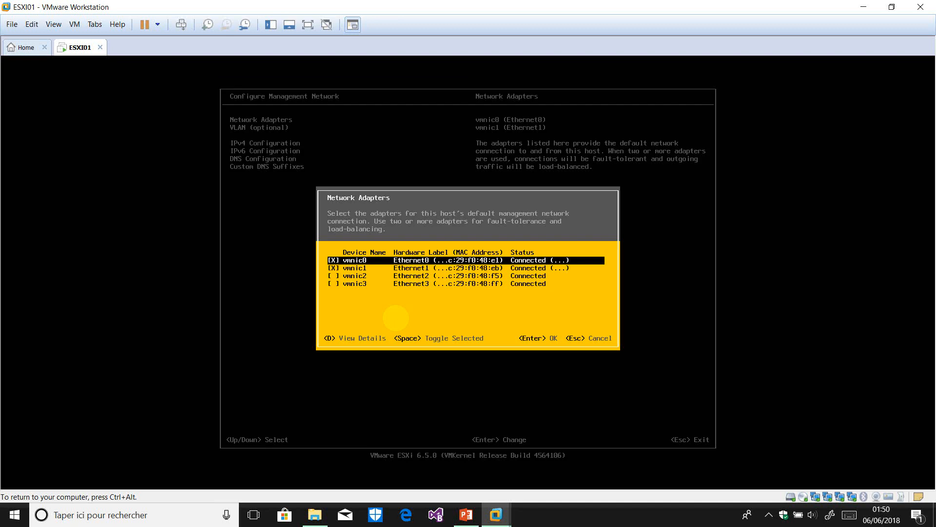
{"action": "key", "text": "Down"}
{"action": "key", "text": "Up"}
{"action": "key", "text": "Return"}
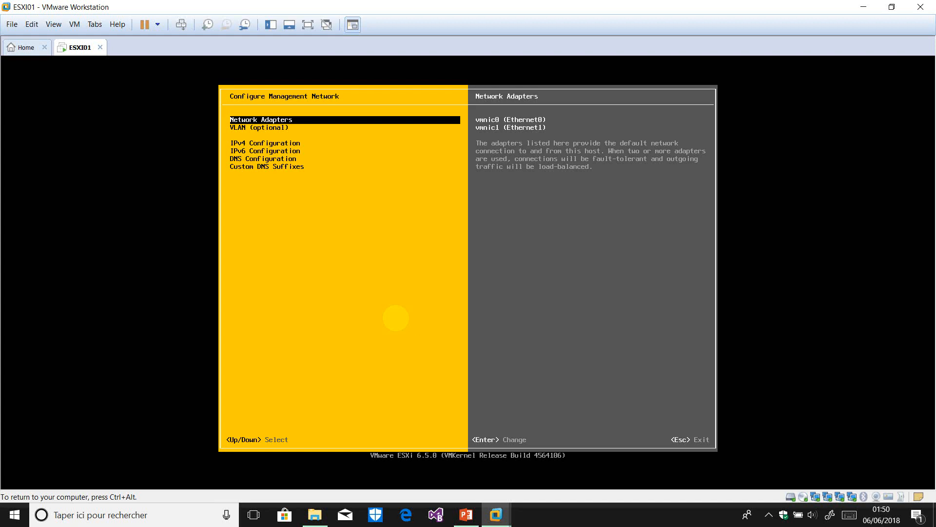
{"action": "key", "text": "alt+F1"}
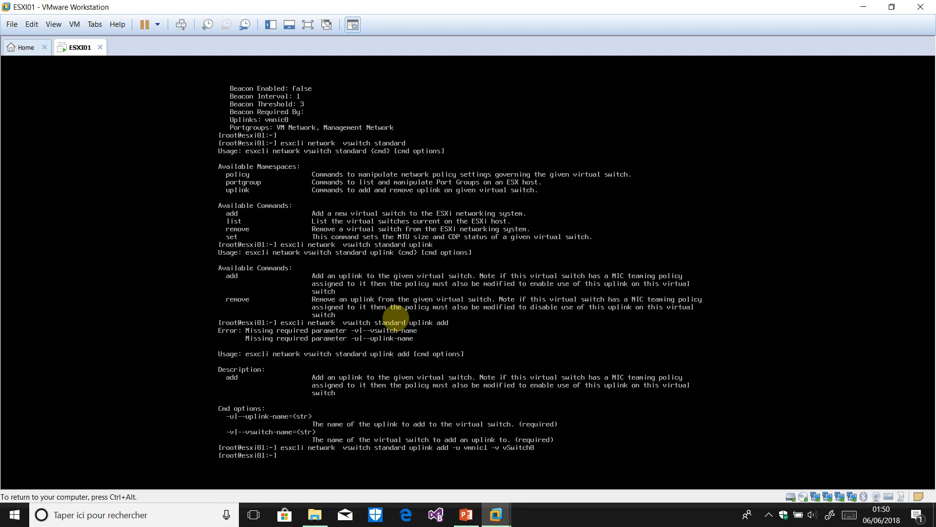
Bring vmnic3 down with esxcli network nic down -n vmnic3, then return to the DCUI
{"action": "key", "text": "Up"}
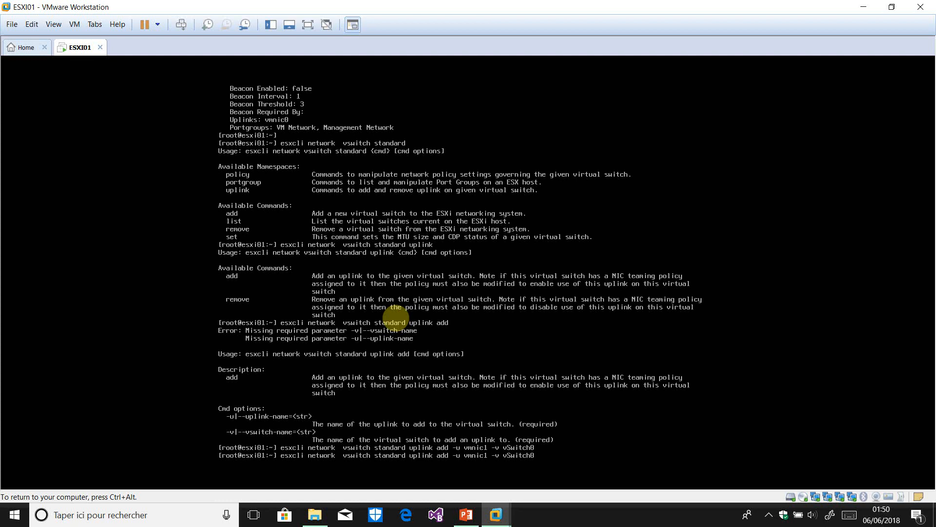
{"action": "key", "text": "BackSpace"}
{"action": "key", "text": "BackSpace"}
{"action": "key", "text": "BackSpace"}
{"action": "key", "text": "BackSpace"}
{"action": "key", "text": "BackSpace"}
{"action": "key", "text": "BackSpace"}
{"action": "key", "text": "BackSpace"}
{"action": "key", "text": "BackSpace"}
{"action": "key", "text": "BackSpace"}
{"action": "key", "text": "BackSpace"}
{"action": "key", "text": "BackSpace"}
{"action": "key", "text": "BackSpace"}
{"action": "key", "text": "BackSpace"}
{"action": "key", "text": "BackSpace"}
{"action": "key", "text": "BackSpace"}
{"action": "key", "text": "BackSpace"}
{"action": "key", "text": "BackSpace"}
{"action": "key", "text": "BackSpace"}
{"action": "key", "text": "BackSpace"}
{"action": "key", "text": "BackSpace"}
{"action": "key", "text": "BackSpace"}
{"action": "key", "text": "BackSpace"}
{"action": "key", "text": "BackSpace"}
{"action": "key", "text": "BackSpace"}
{"action": "key", "text": "BackSpace"}
{"action": "key", "text": "BackSpace"}
{"action": "key", "text": "BackSpace"}
{"action": "key", "text": "BackSpace"}
{"action": "key", "text": "BackSpace"}
{"action": "key", "text": "BackSpace"}
{"action": "key", "text": "BackSpace"}
{"action": "key", "text": "BackSpace"}
{"action": "key", "text": "BackSpace"}
{"action": "key", "text": "BackSpace"}
{"action": "key", "text": "BackSpace"}
{"action": "key", "text": "BackSpace"}
{"action": "key", "text": "BackSpace"}
{"action": "key", "text": "BackSpace"}
{"action": "key", "text": "BackSpace"}
{"action": "key", "text": "BackSpace"}
{"action": "key", "text": "BackSpace"}
{"action": "key", "text": "BackSpace"}
{"action": "key", "text": "BackSpace"}
{"action": "key", "text": "BackSpace"}
{"action": "key", "text": "BackSpace"}
{"action": "key", "text": "BackSpace"}
{"action": "key", "text": "BackSpace"}
{"action": "key", "text": "BackSpace"}
{"action": "key", "text": "BackSpace"}
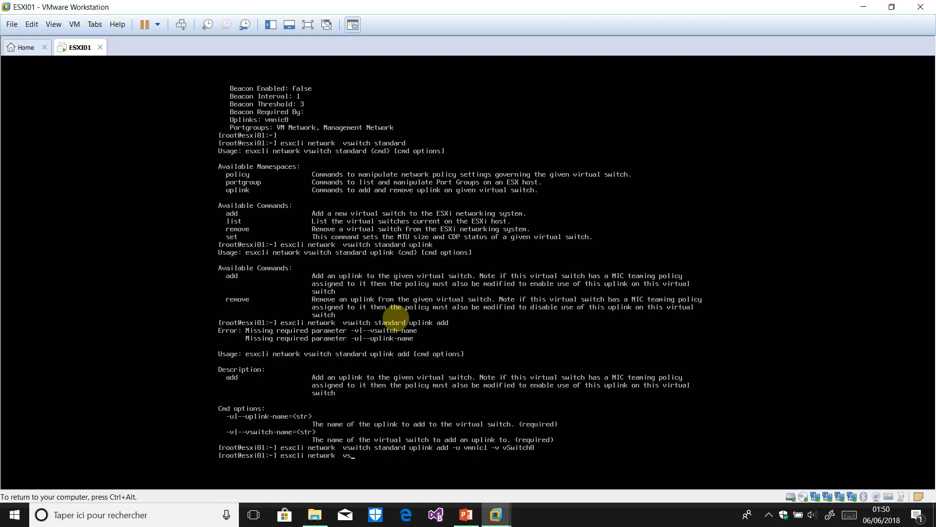
{"action": "type", "text": "nic"}
{"action": "key", "text": "Return"}
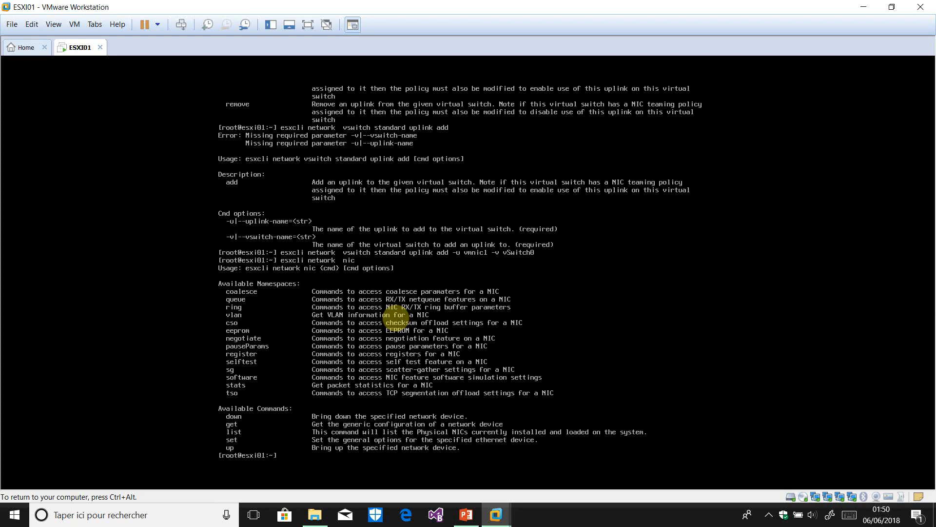
{"action": "key", "text": "Up"}
{"action": "type", "text": "dow"}
{"action": "key", "text": "Return"}
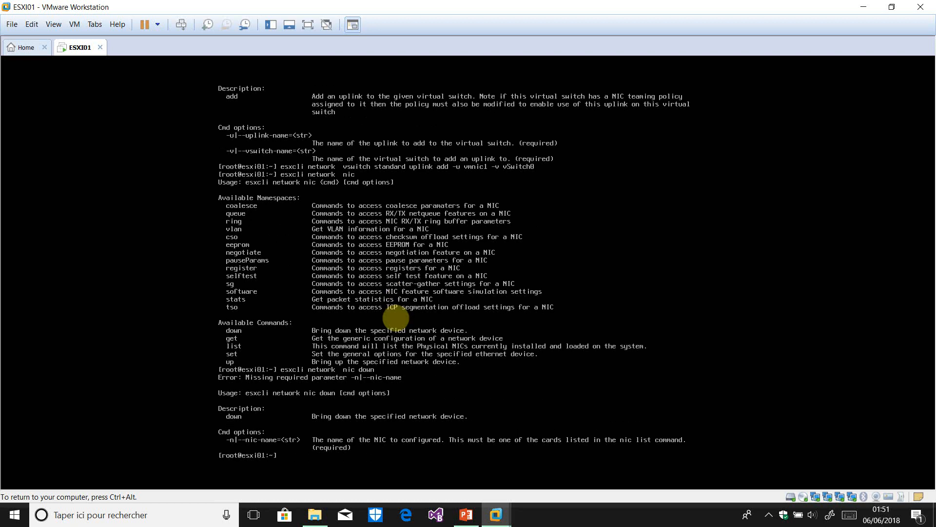
{"action": "key", "text": "Up"}
{"action": "type", "text": "-n vmnic"}
{"action": "key", "text": "Return"}
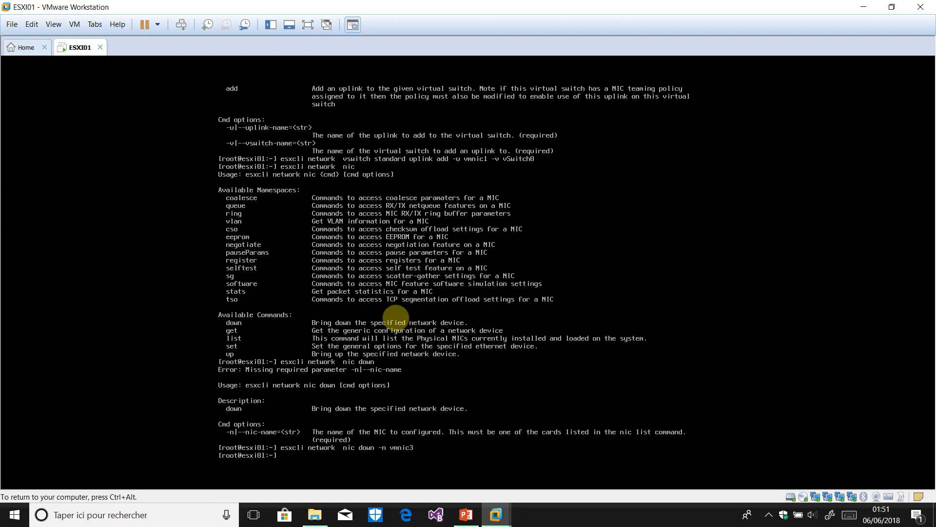
{"action": "key", "text": "alt+F2"}
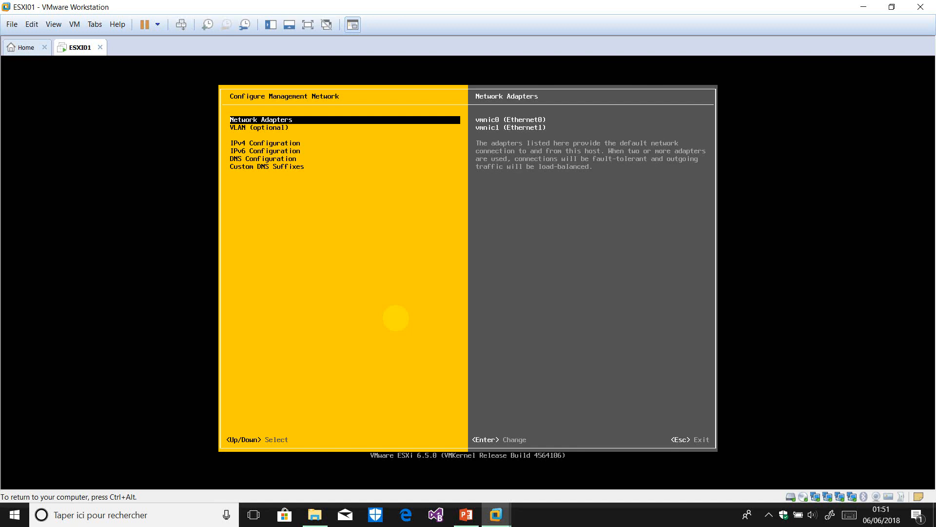
Check that vmnic3 shows Disconnected in the DCUI Network Adapters list
{"action": "key", "text": "Return"}
{"action": "key", "text": "Down"}
{"action": "key", "text": "Down"}
{"action": "key", "text": "Down"}
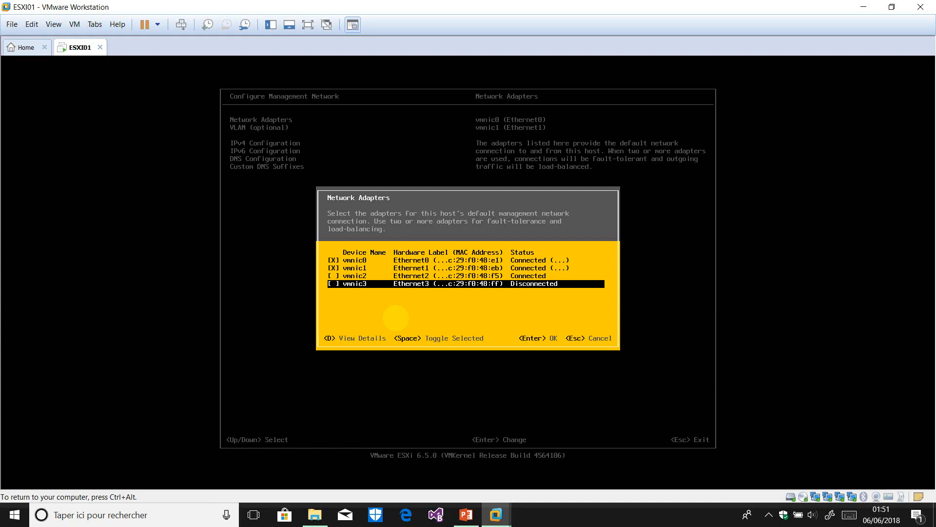
{"action": "key", "text": "Escape"}
{"action": "key", "text": "alt+F1"}
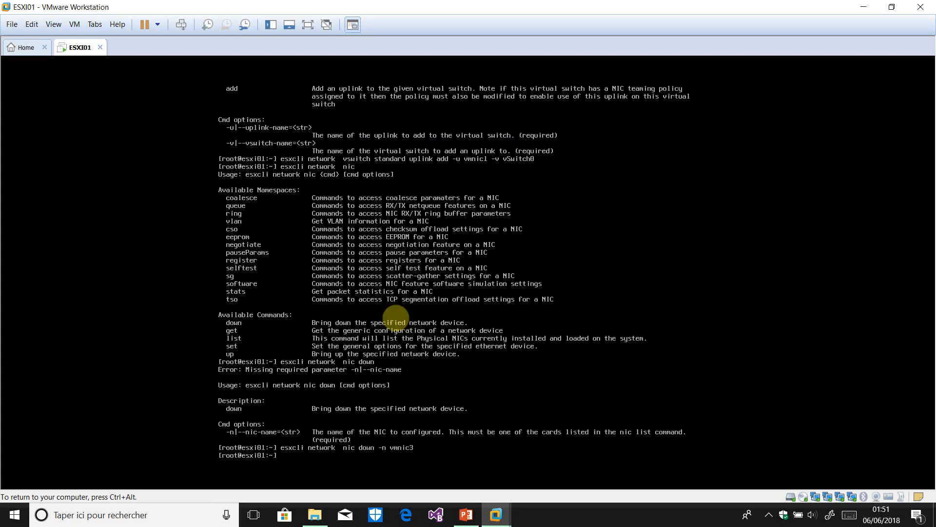
Bring vmnic3 back up with esxcli network nic up -n vmnic3
{"action": "key", "text": "Up"}
{"action": "key", "text": "Left"}
{"action": "key", "text": "Left"}
{"action": "key", "text": "Left"}
{"action": "key", "text": "Left"}
{"action": "key", "text": "Left"}
{"action": "key", "text": "Left"}
{"action": "key", "text": "Left"}
{"action": "key", "text": "Left"}
{"action": "key", "text": "Left"}
{"action": "key", "text": "BackSpace"}
{"action": "key", "text": "BackSpace"}
{"action": "key", "text": "BackSpace"}
{"action": "key", "text": "BackSpace"}
{"action": "key", "text": "BackSpace"}
{"action": "type", "text": "up"}
{"action": "key", "text": "Return"}
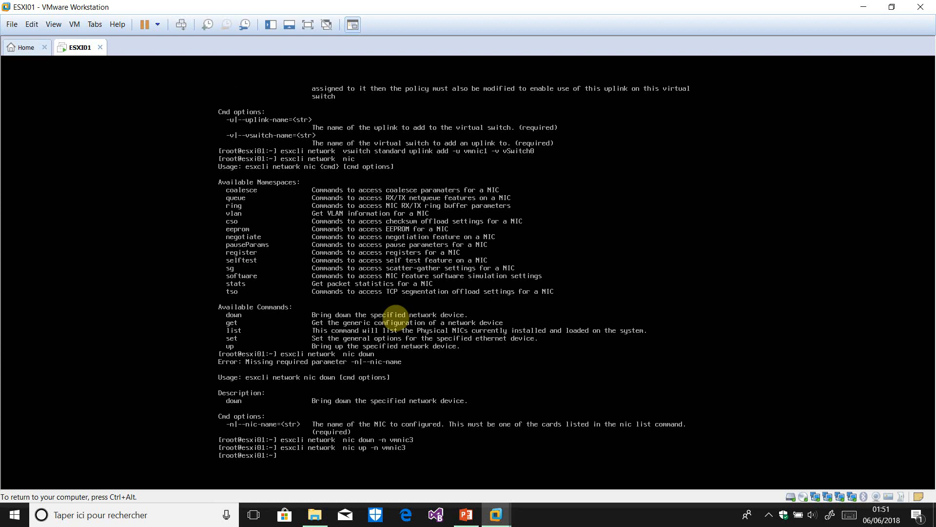
Confirm vmnic3 now shows Connected in the Network Adapters list, then return to the shell
{"action": "key", "text": "alt+F2"}
{"action": "key", "text": "Return"}
{"action": "key", "text": "Down"}
{"action": "key", "text": "Down"}
{"action": "key", "text": "Down"}
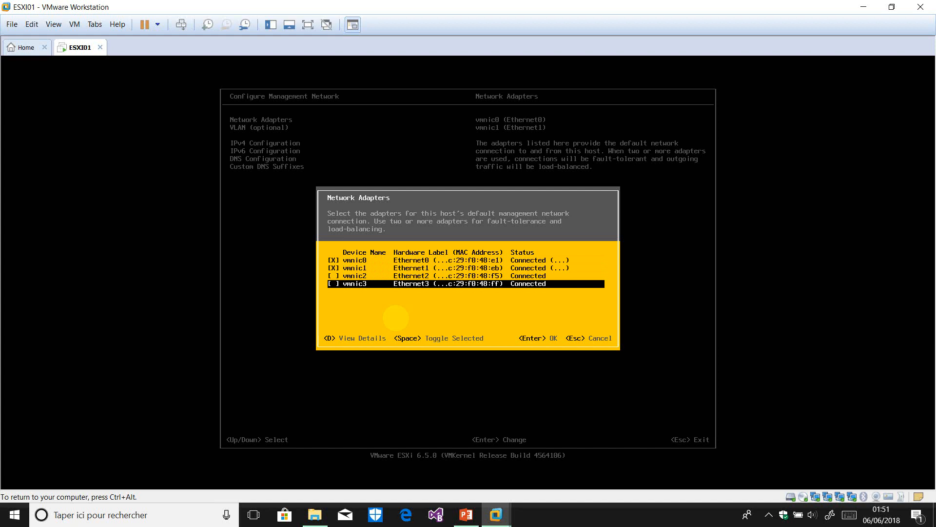
{"action": "key", "text": "Escape"}
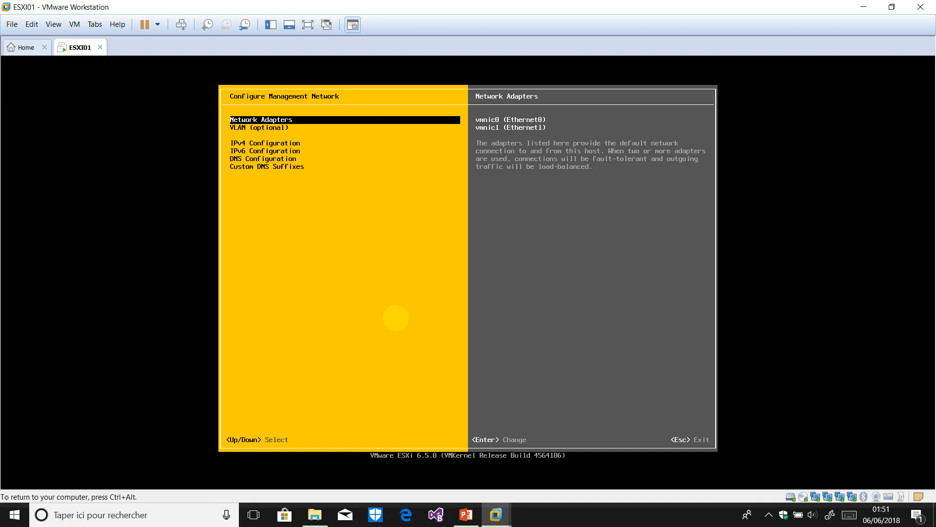
{"action": "key", "text": "alt+F1"}
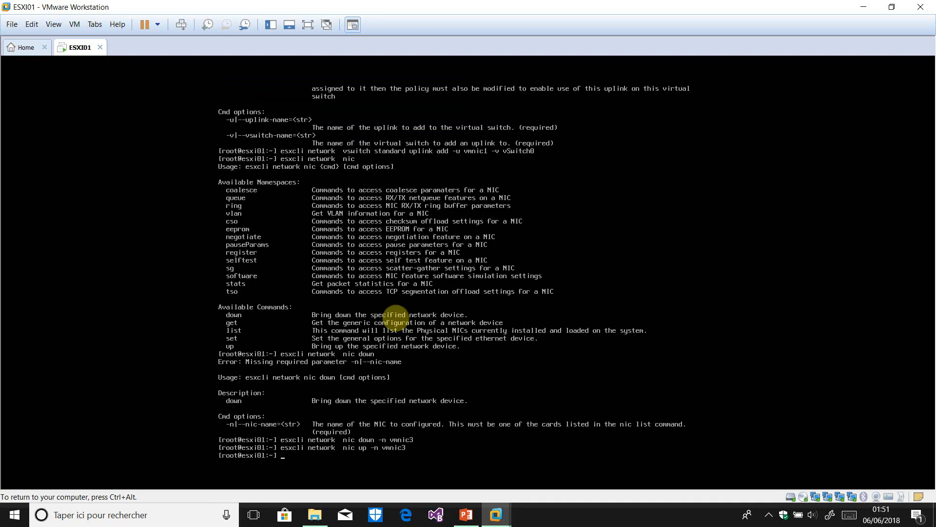
Explore esxcli system and welcomemsg set to find the message option
{"action": "key", "text": "Up"}
{"action": "key", "text": "BackSpace"}
{"action": "key", "text": "BackSpace"}
{"action": "key", "text": "BackSpace"}
{"action": "key", "text": "BackSpace"}
{"action": "key", "text": "BackSpace"}
{"action": "key", "text": "BackSpace"}
{"action": "key", "text": "BackSpace"}
{"action": "key", "text": "BackSpace"}
{"action": "key", "text": "BackSpace"}
{"action": "key", "text": "BackSpace"}
{"action": "key", "text": "BackSpace"}
{"action": "key", "text": "BackSpace"}
{"action": "key", "text": "BackSpace"}
{"action": "key", "text": "BackSpace"}
{"action": "key", "text": "BackSpace"}
{"action": "key", "text": "BackSpace"}
{"action": "key", "text": "BackSpace"}
{"action": "key", "text": "BackSpace"}
{"action": "key", "text": "BackSpace"}
{"action": "key", "text": "BackSpace"}
{"action": "key", "text": "BackSpace"}
{"action": "type", "text": "system"}
{"action": "key", "text": "Return"}
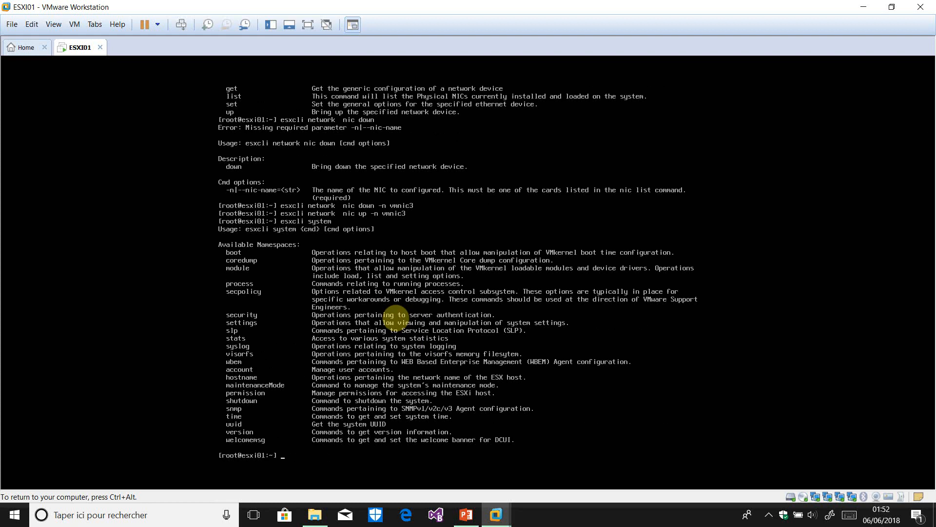
{"action": "key", "text": "Up"}
{"action": "type", "text": "welcomemsg"}
{"action": "key", "text": "Return"}
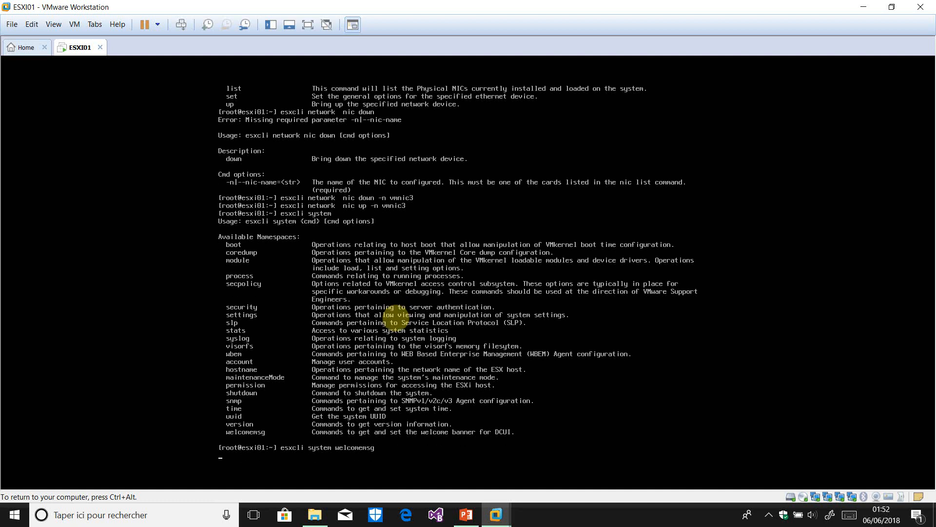
{"action": "key", "text": "Up"}
{"action": "type", "text": "set"}
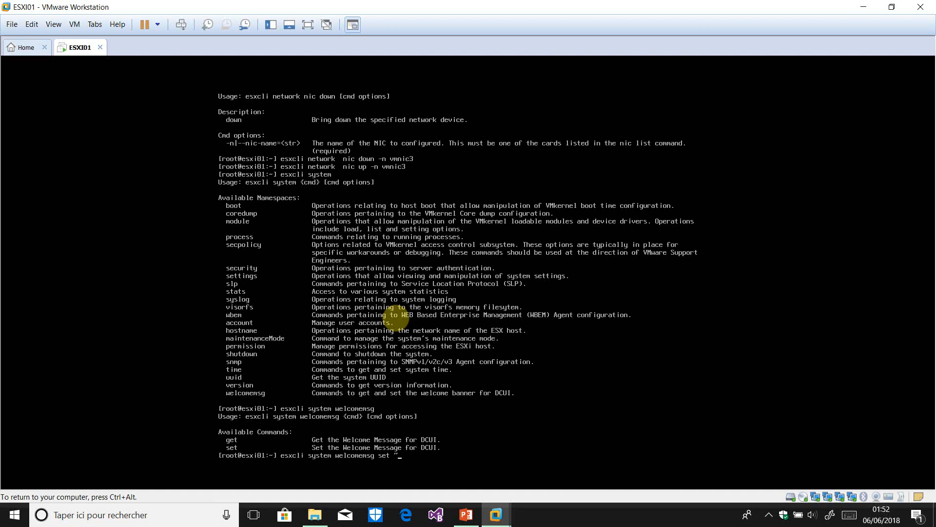
{"action": "key", "text": "Return"}
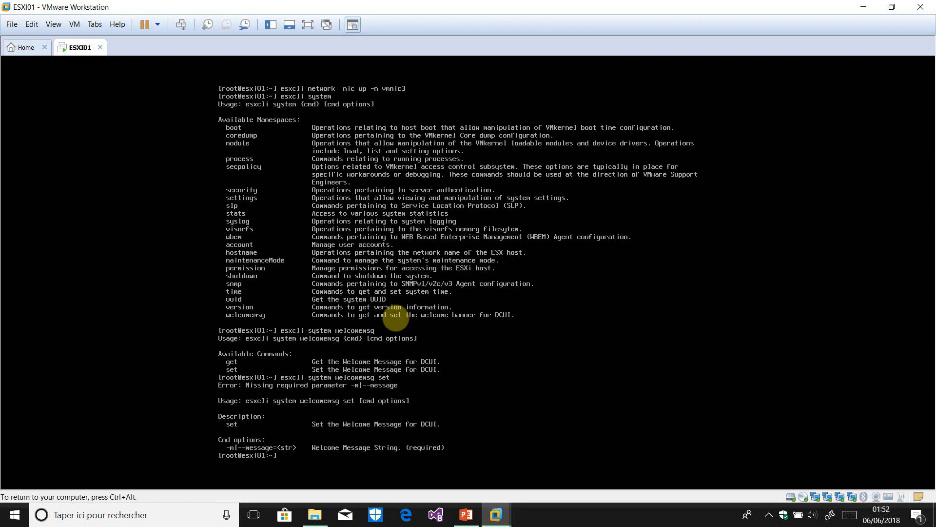
Set the welcome message to 'bienvenue sur le serveur esxi' and release the VM's input
{"action": "key", "text": "Up"}
{"action": "type", "text": "-m \" bienvenue sur le serveur esxi"}
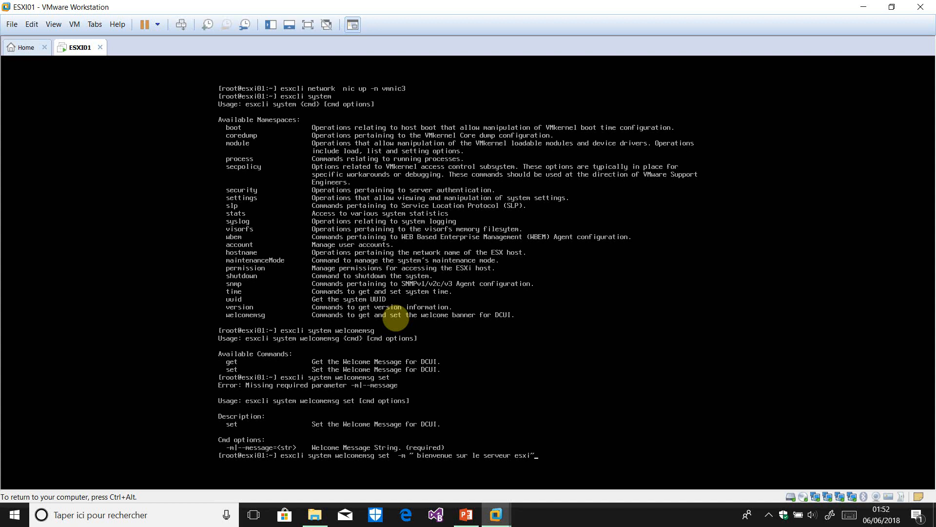
{"action": "key", "text": "Return"}
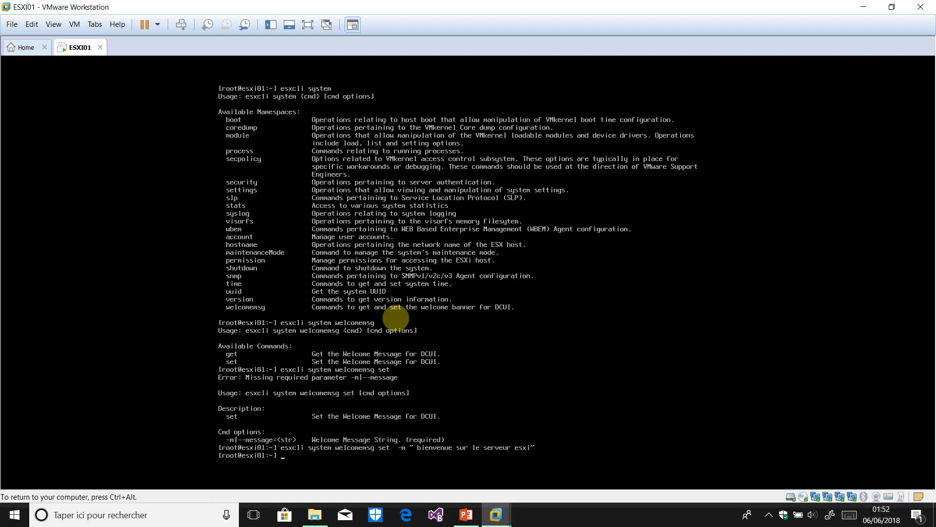
{"action": "key", "text": "ctrl+alt"}
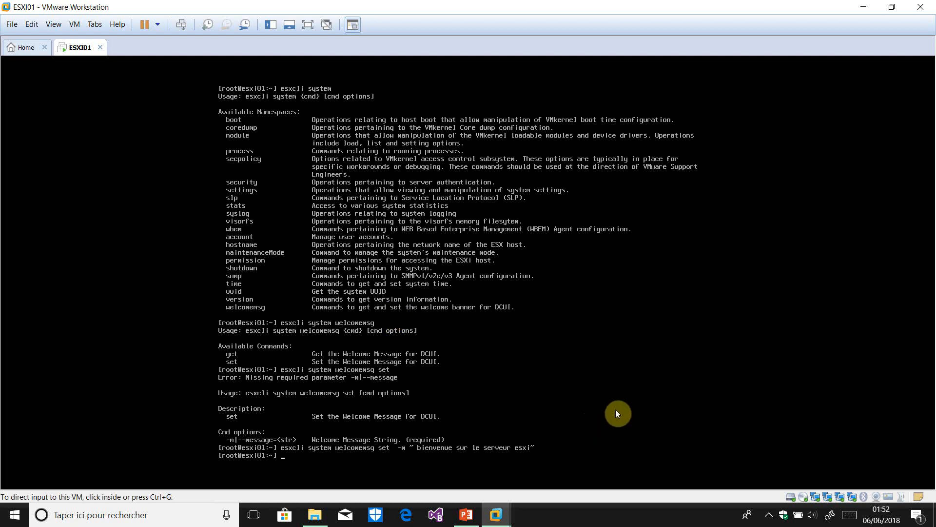
Back out of the ESXi01 DCUI menus to show the 'bienvenue sur le serveur esxi' welcome screen
{"action": "left_click", "coordinate": [769, 515]}
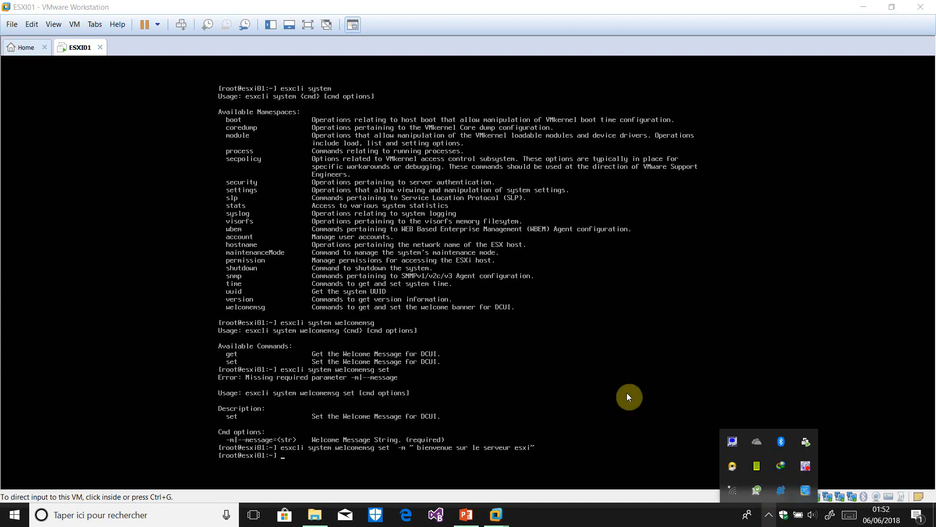
{"action": "right_click", "coordinate": [811, 467]}
{"action": "key", "text": "Return"}
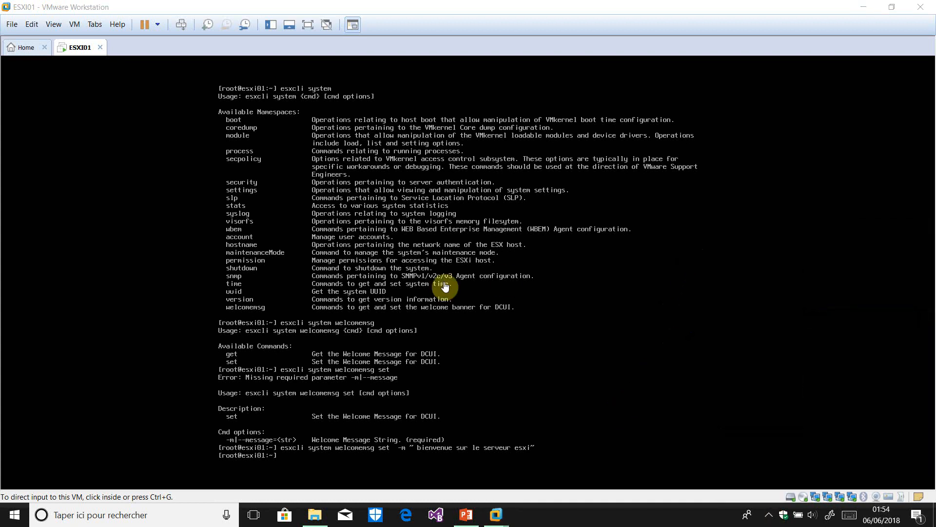
{"action": "left_click", "coordinate": [539, 351]}
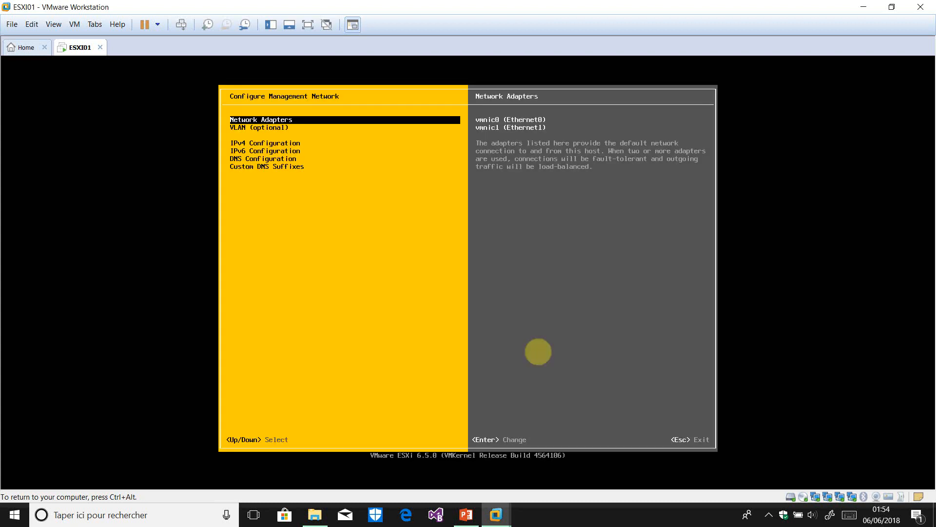
{"action": "key", "text": "Escape"}
{"action": "key", "text": "Escape"}
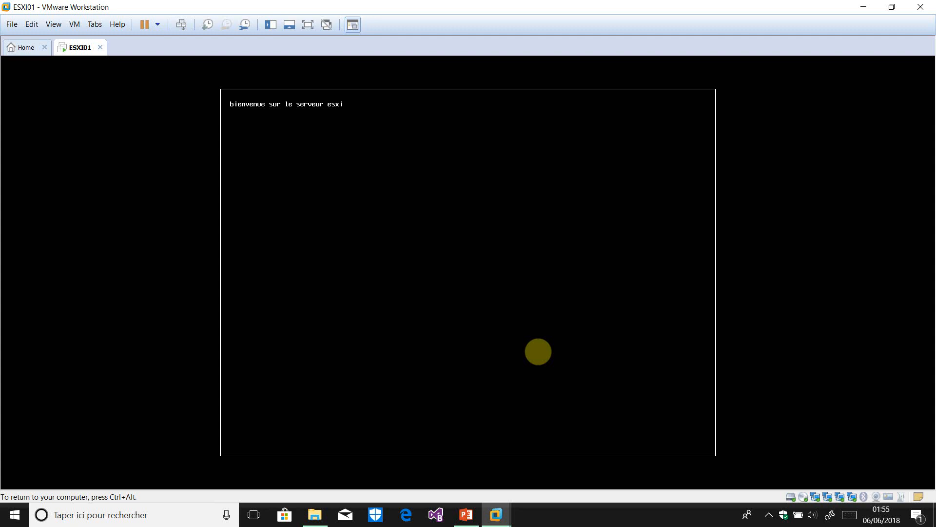
Release input from the ESXi01 virtual machine back to the host desktop
{"action": "key", "text": "ctrl+alt"}
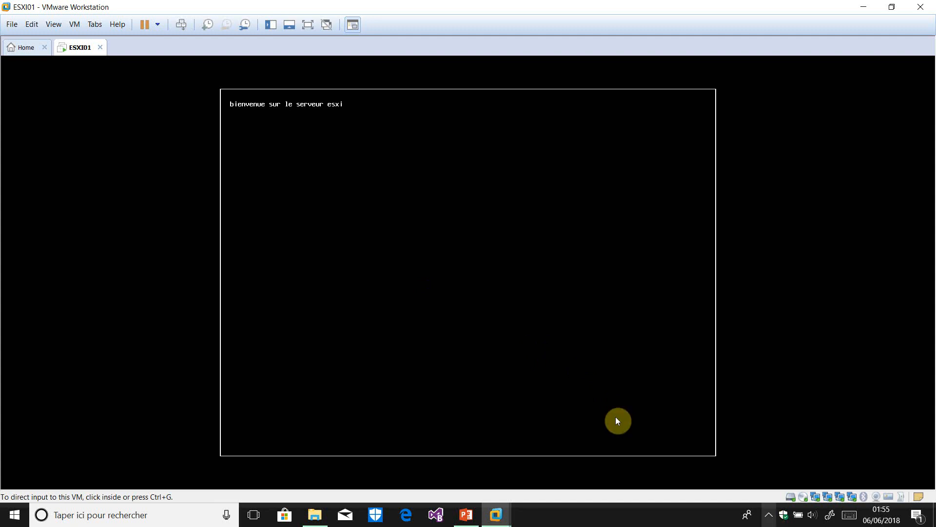
{"action": "left_click", "coordinate": [769, 516]}
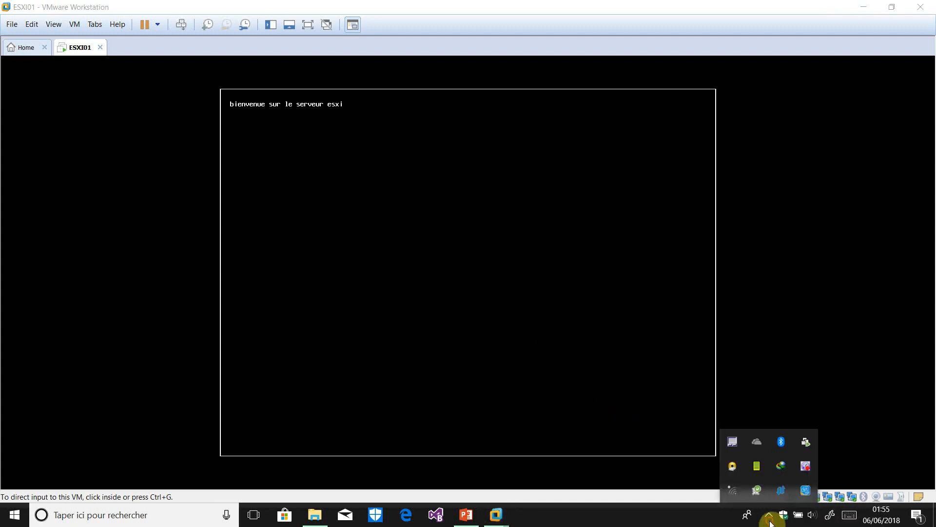
{"action": "right_click", "coordinate": [805, 469]}
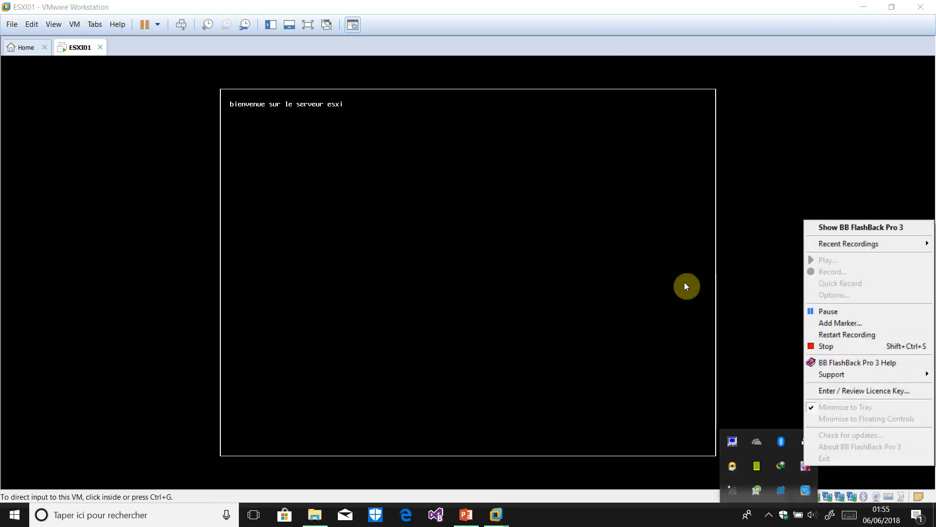